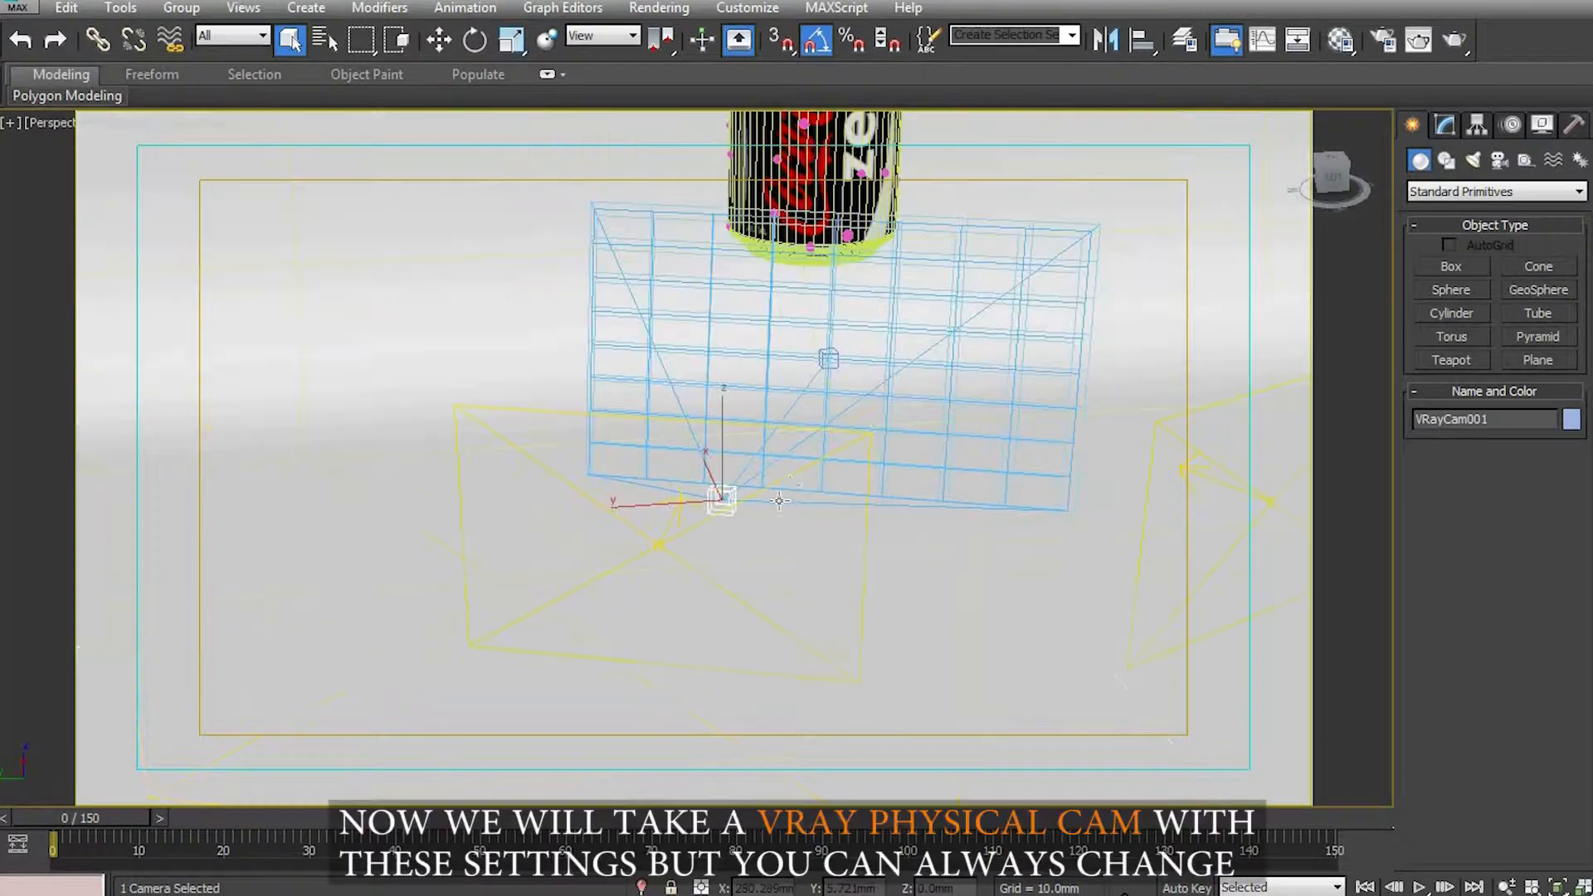
Bring up the VRay camera types for creation in place of the standard primitives
left_click(1444, 126)
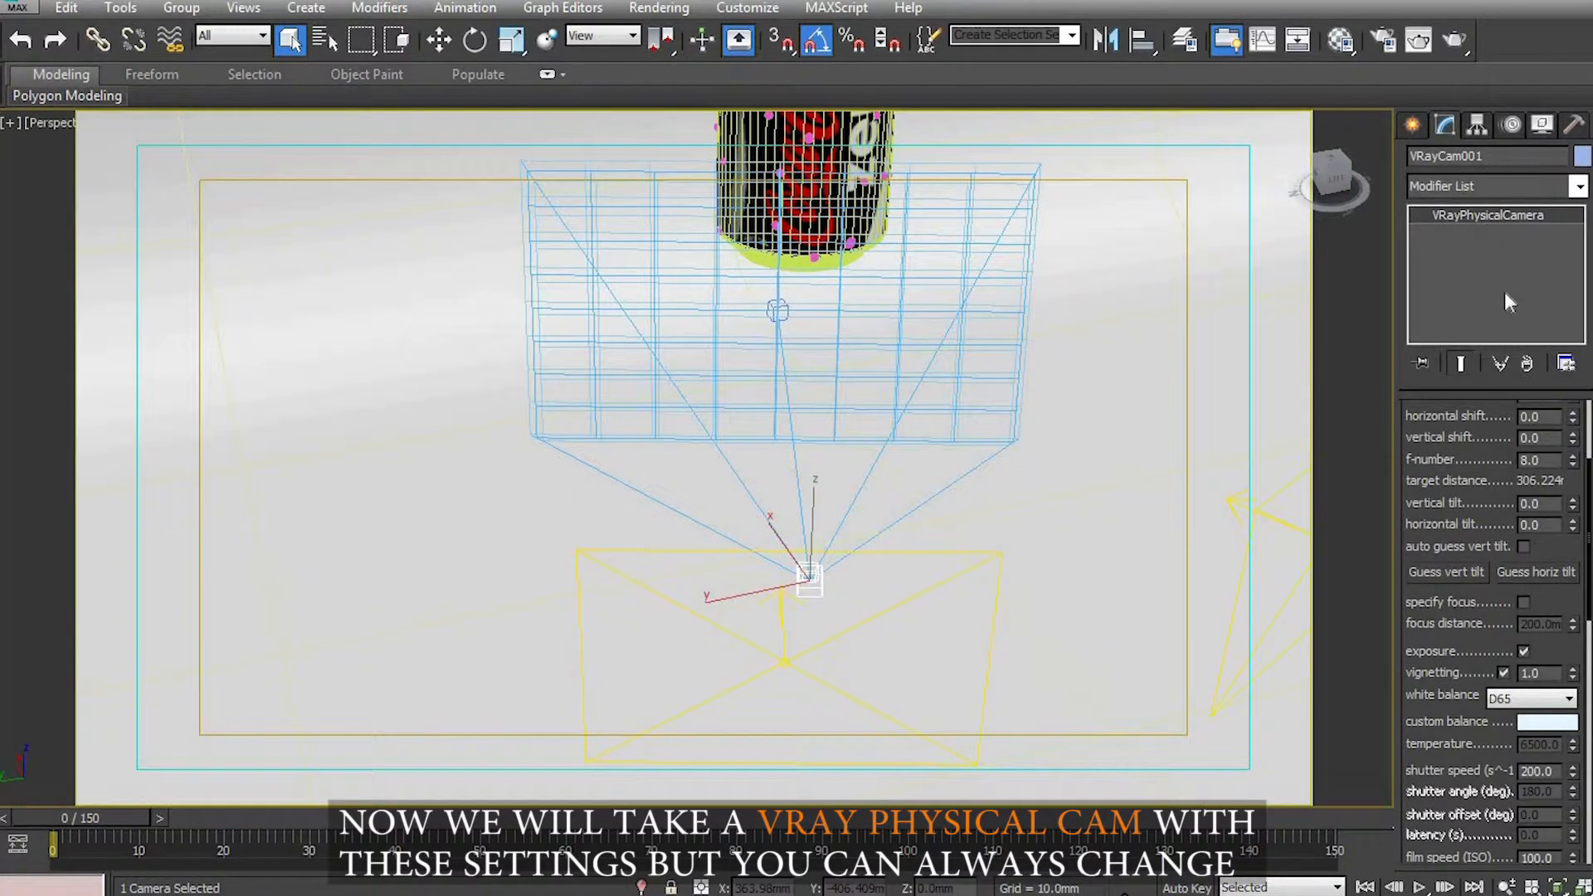
left_click(1411, 124)
left_click(1500, 160)
left_click(1474, 191)
left_click(1477, 207)
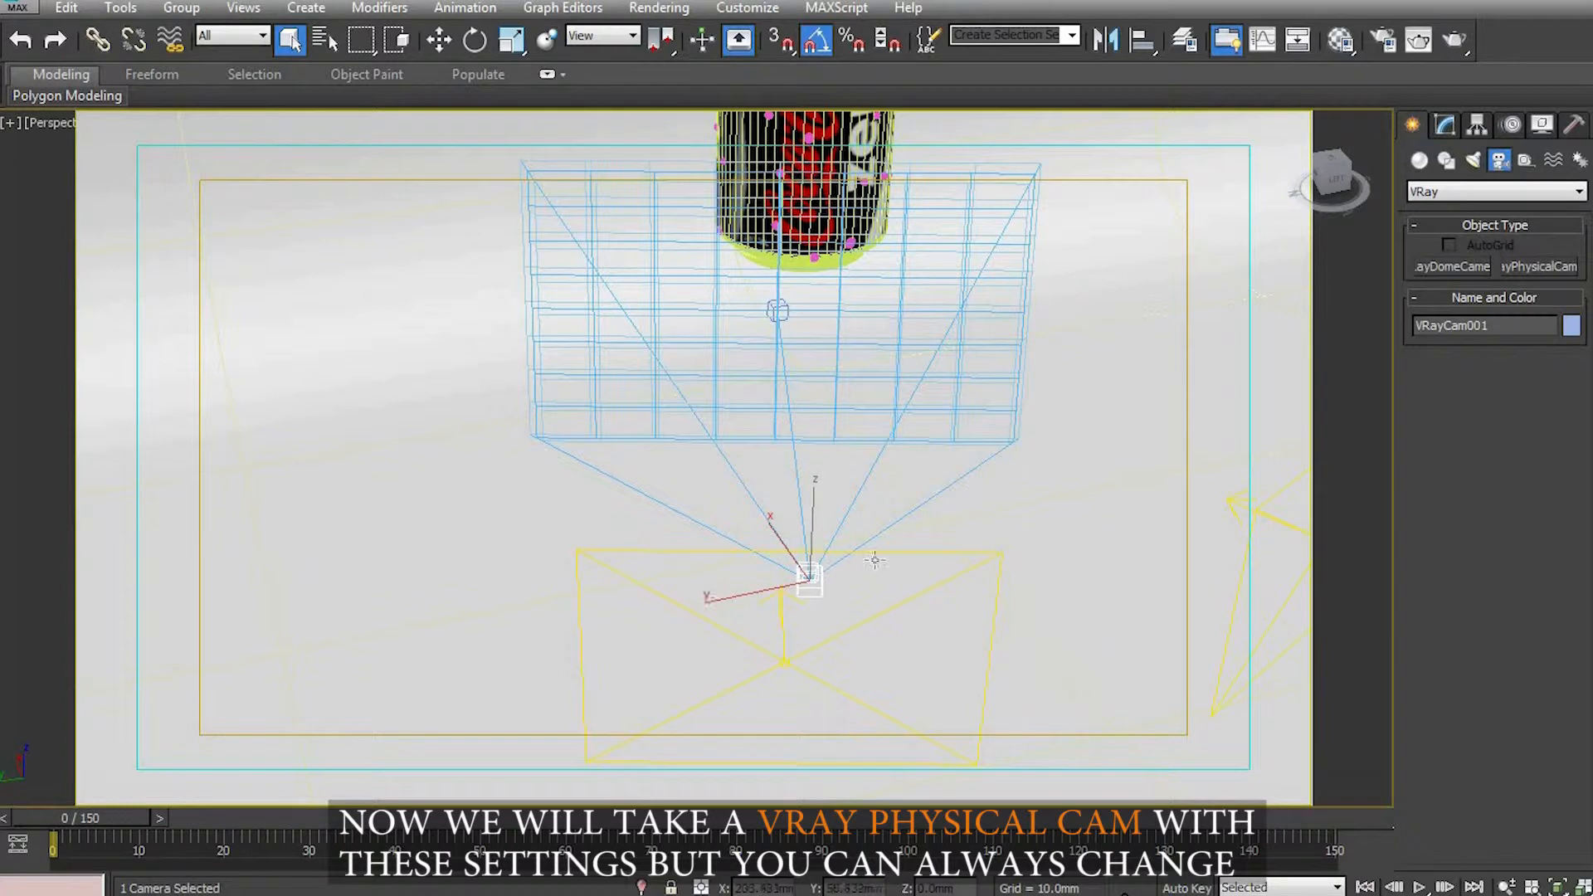
Examine the existing VRay physical camera's basic parameters, from film gate and focal length to shutter speed, ISO and bokeh effects
left_click(1444, 126)
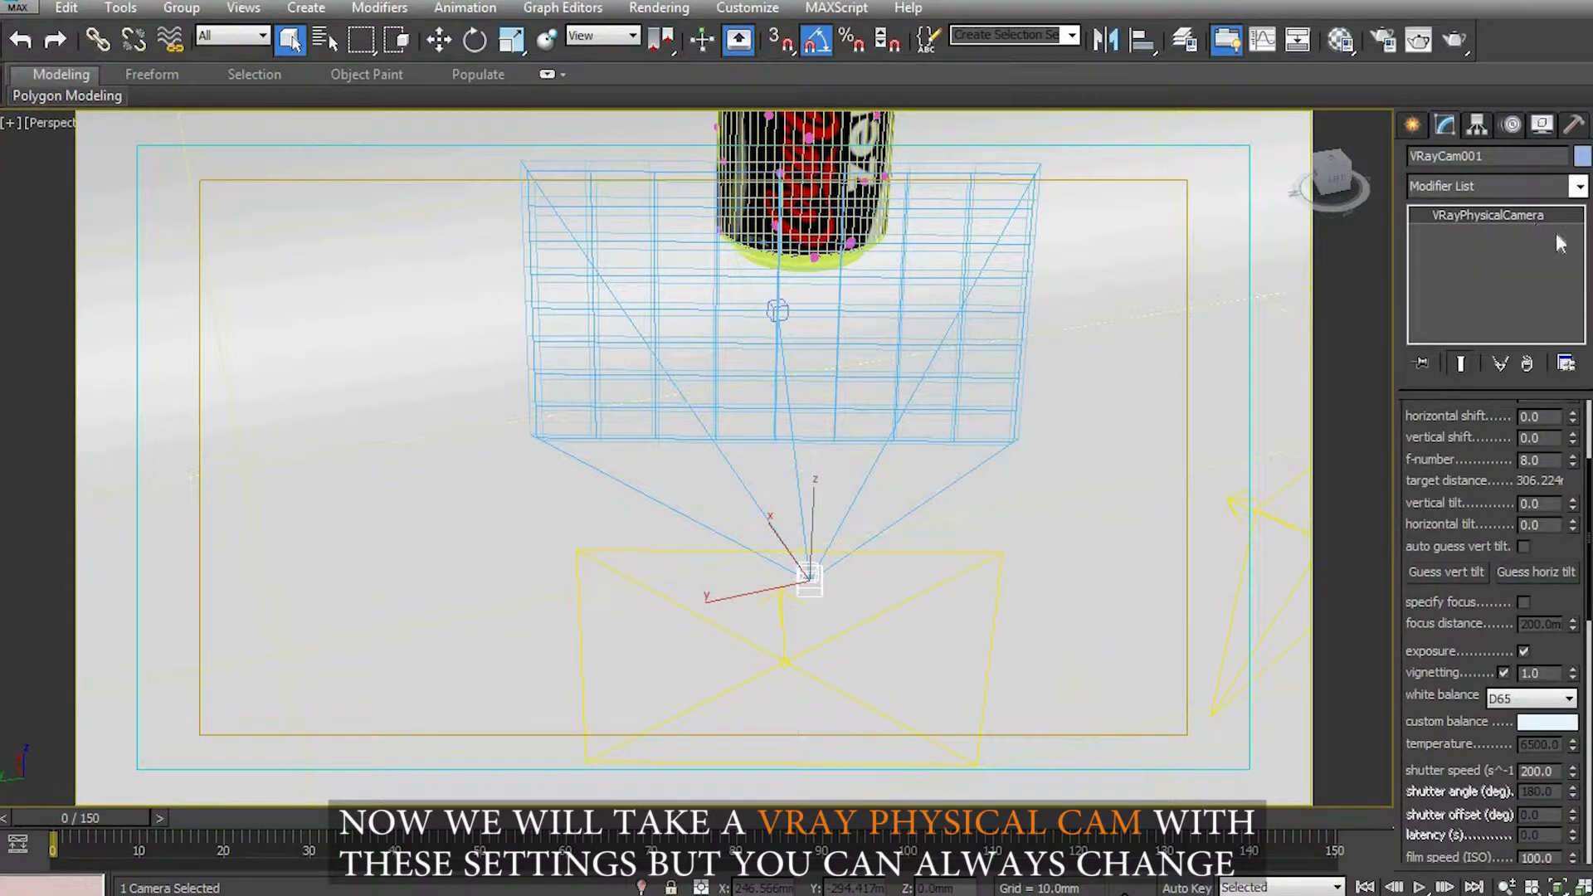
scroll(1590, 508, "up", 2)
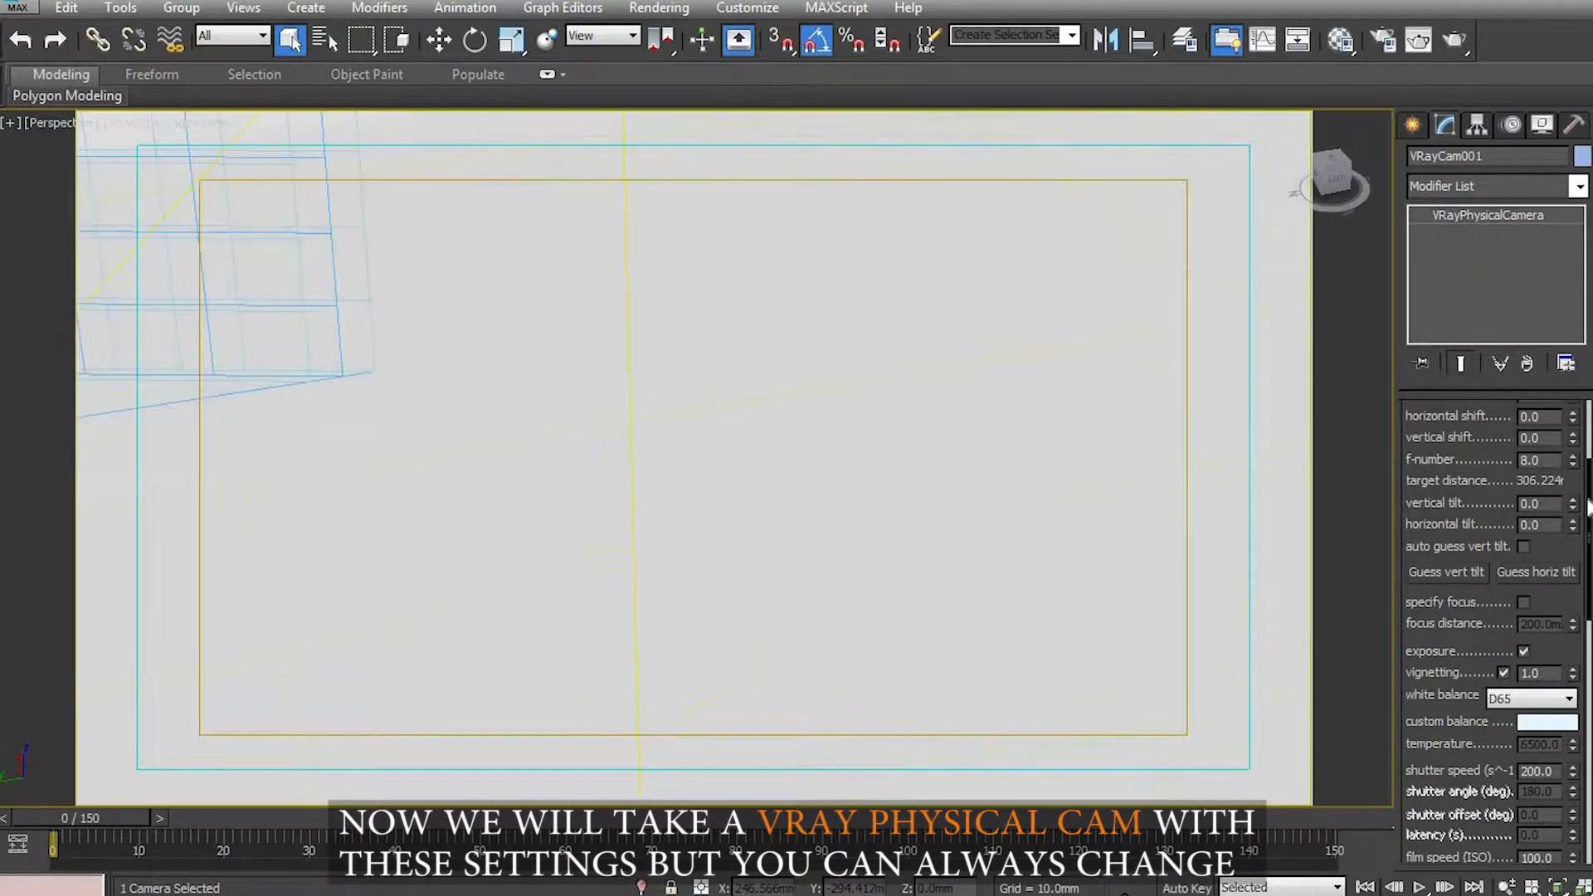
scroll(1581, 500, "down", 2)
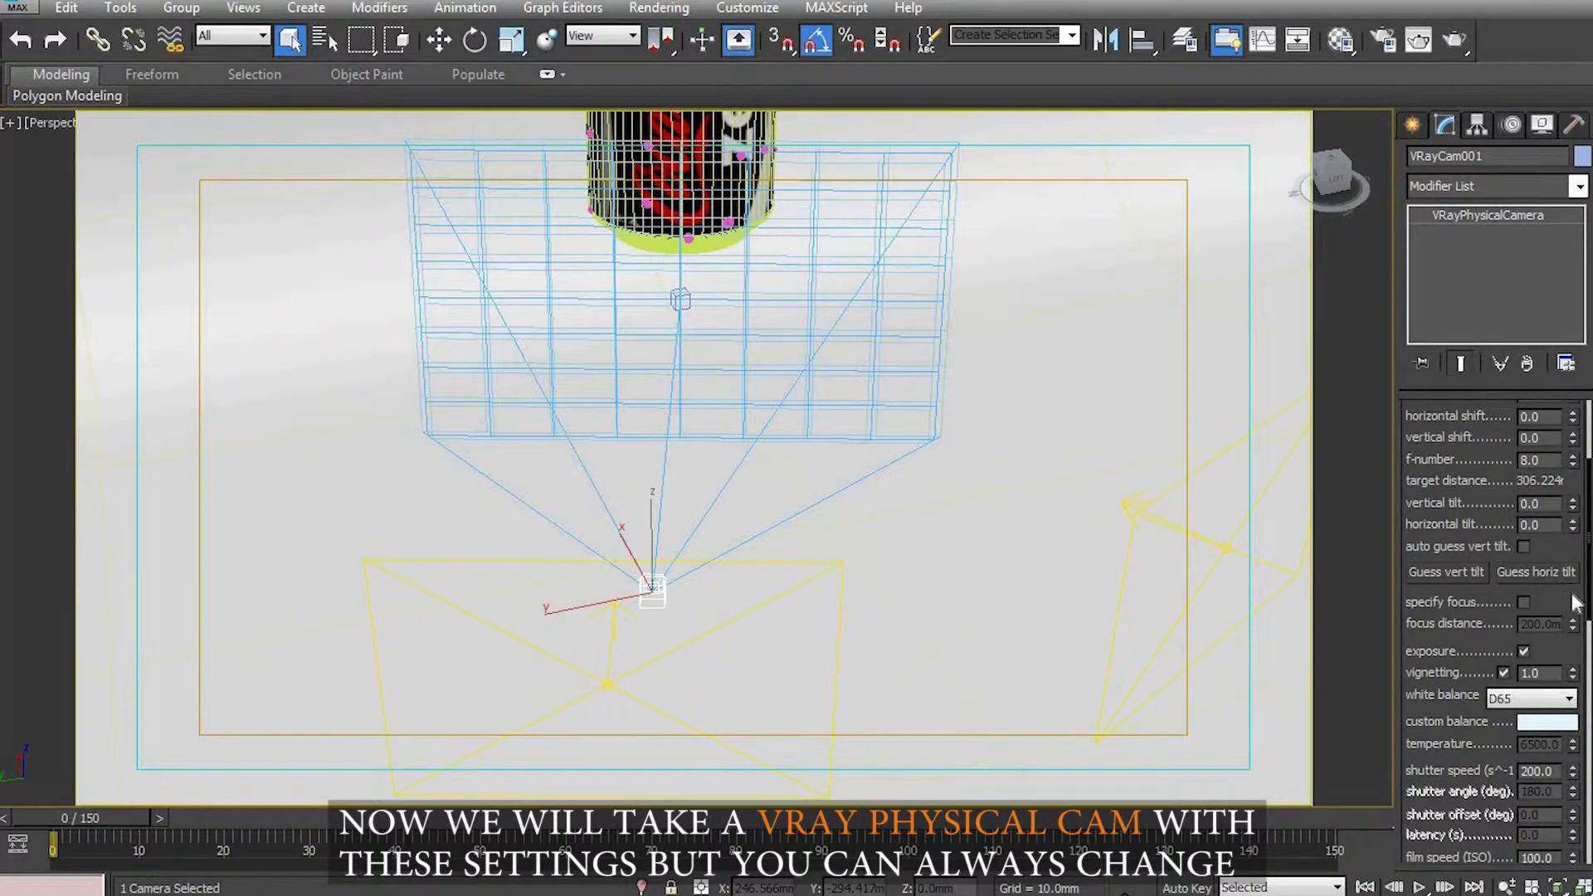
scroll(1572, 594, "up", 3)
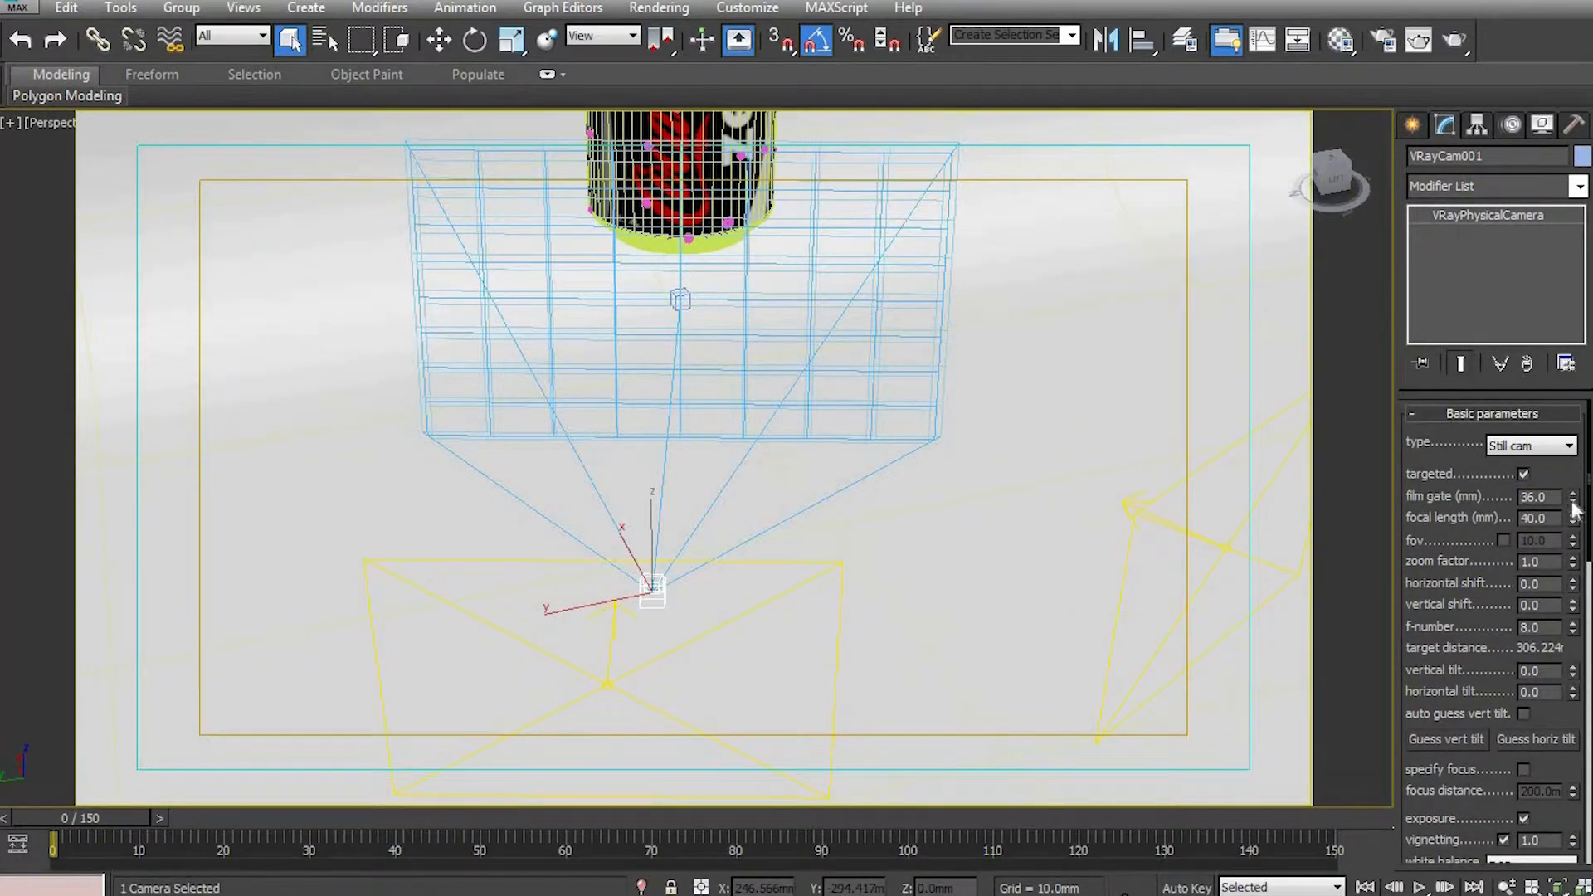
scroll(1587, 652, "down", 1)
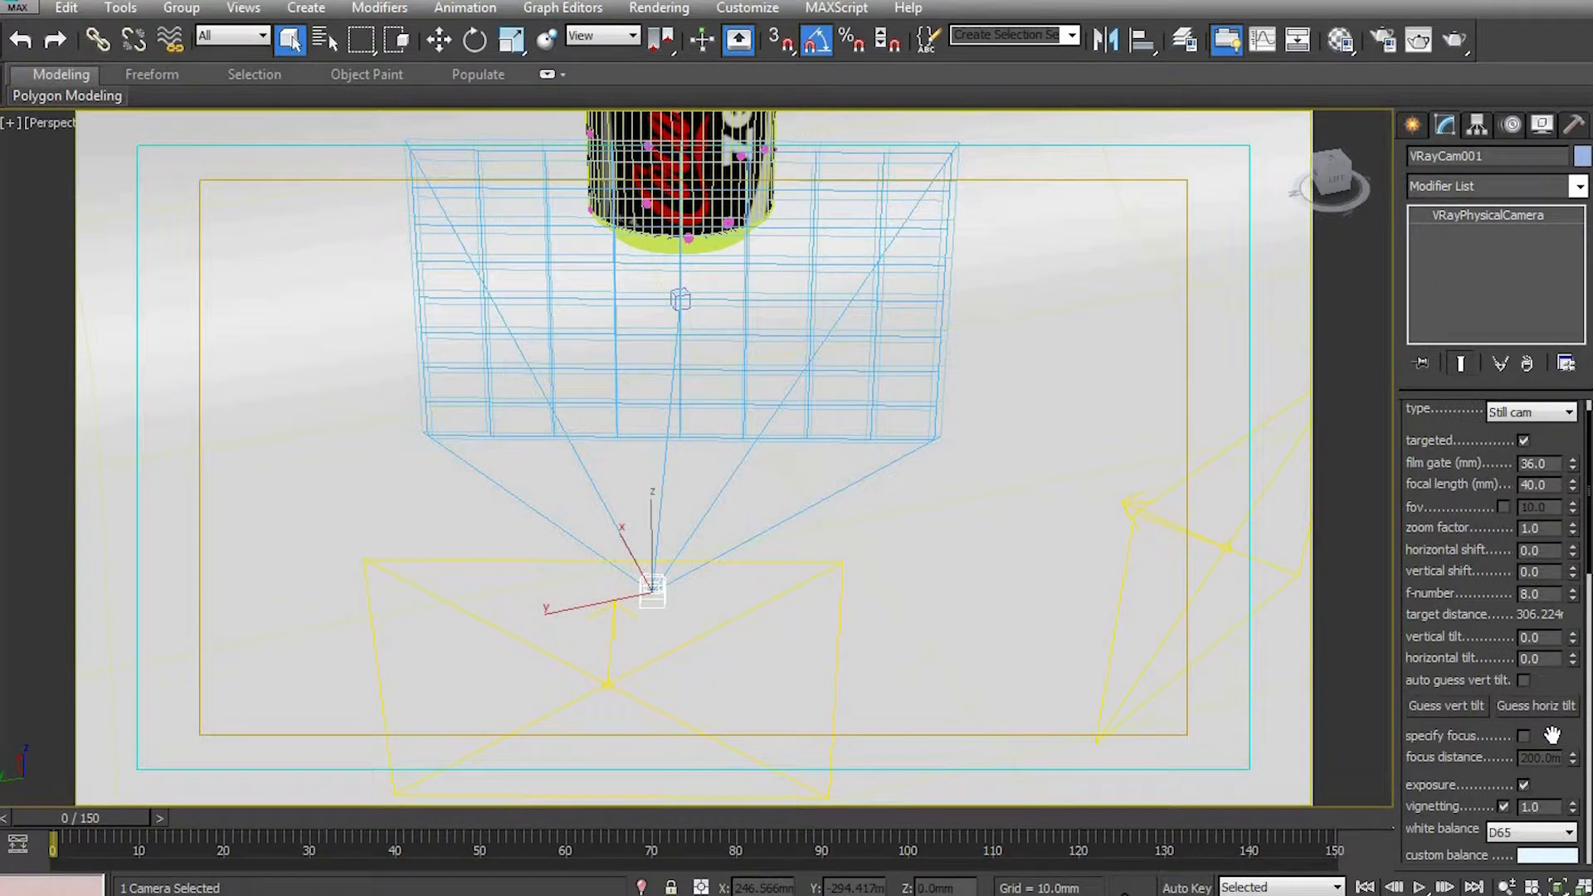
scroll(1544, 631, "down", 8)
scroll(1543, 631, "up", 1)
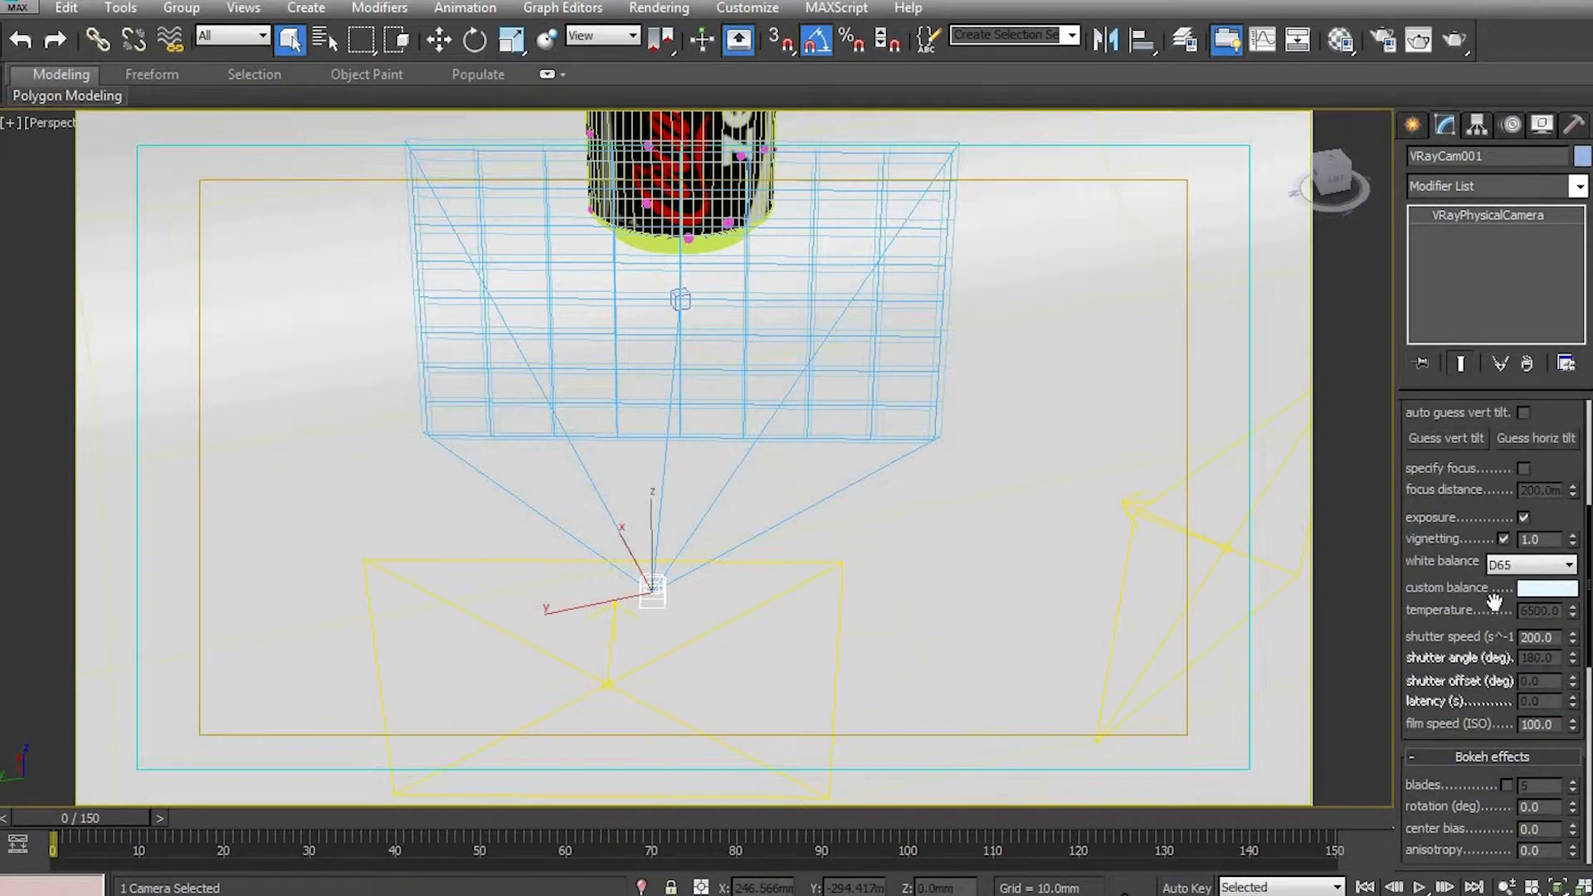
Try the Temperature white balance on the VRay physical camera and restore D65
left_click(1552, 565)
left_click(1518, 642)
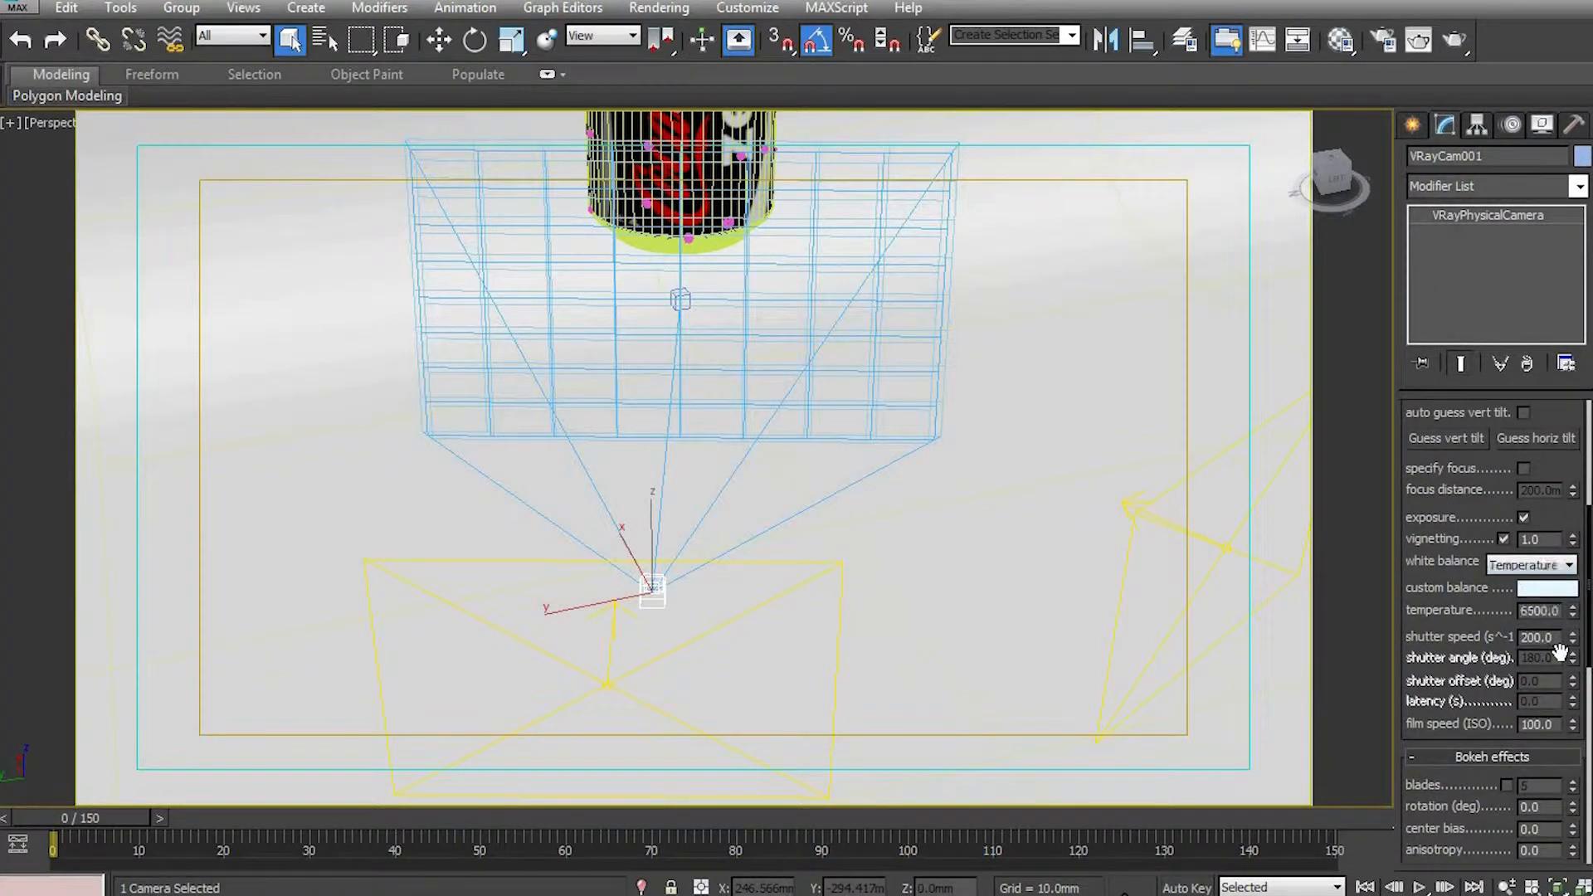
scroll(1546, 615, "up", 1)
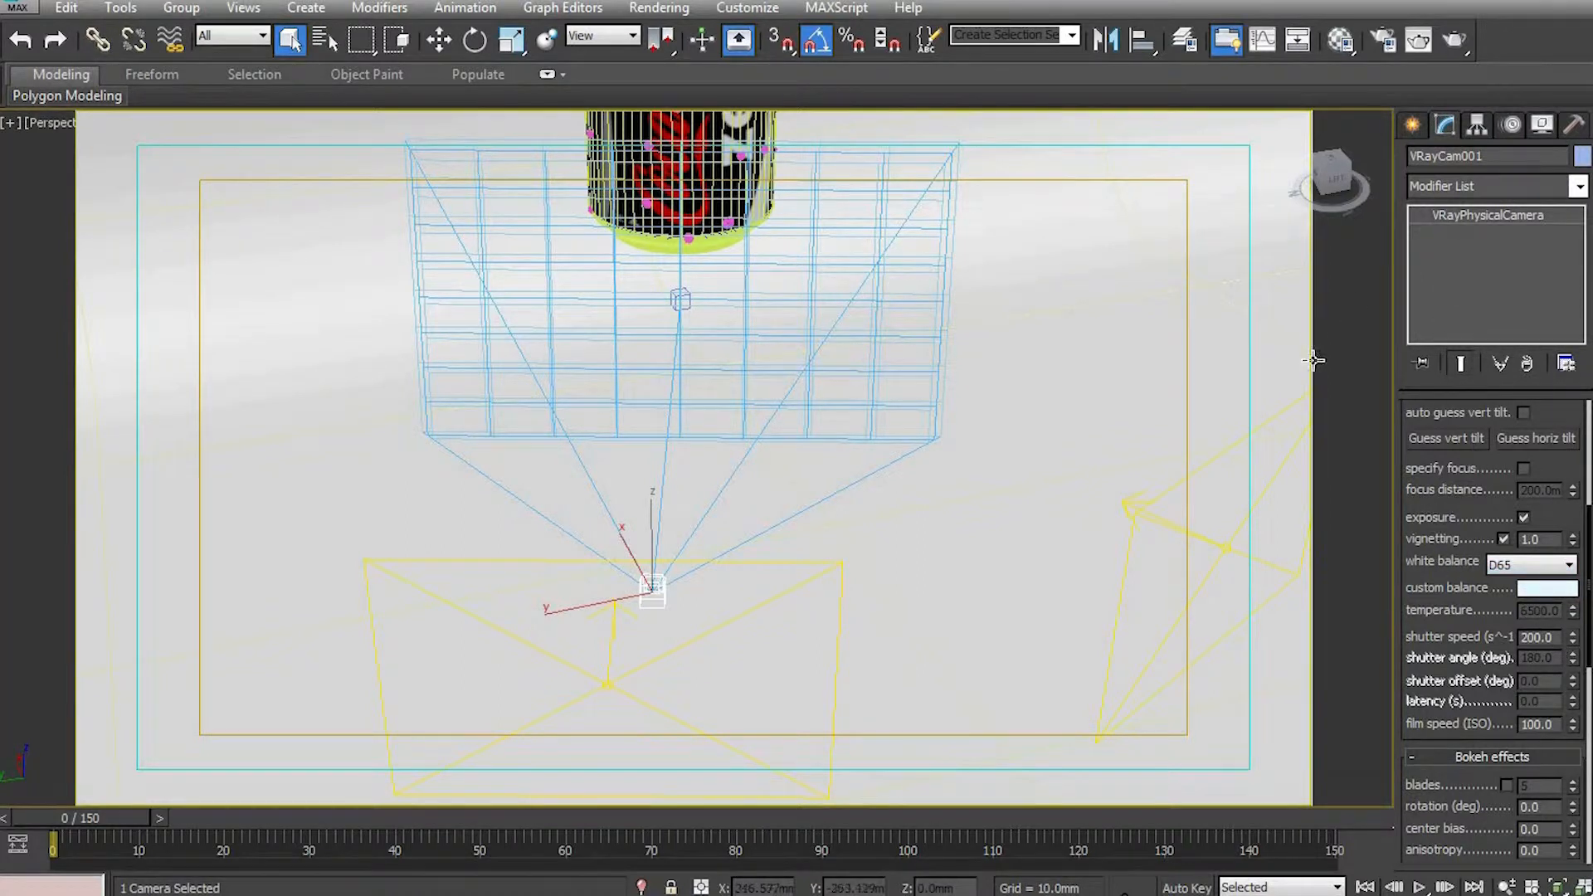
Hide the curved backdrop plane around the can, camera and lights
left_click(1068, 456)
middle_click_drag(1067, 455, 1007, 491, "alt")
right_click(407, 375)
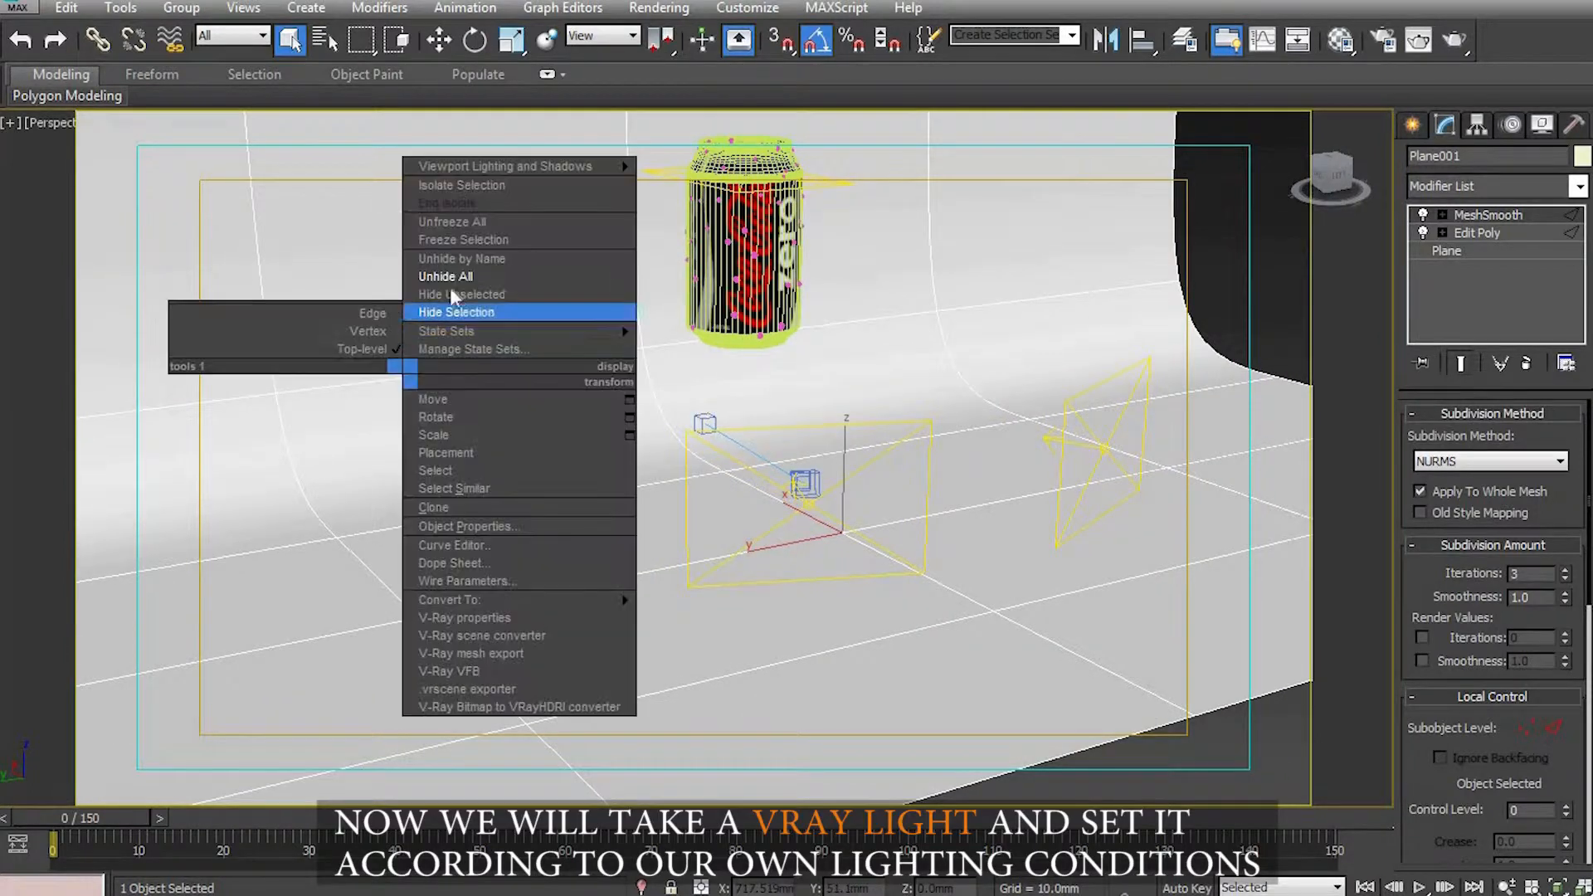
left_click(458, 312)
Examine the parameters of the VRay plane light behind the camera, including intensity, size, shadow and visibility options and sampling
middle_click_drag(473, 336, 946, 278, "alt")
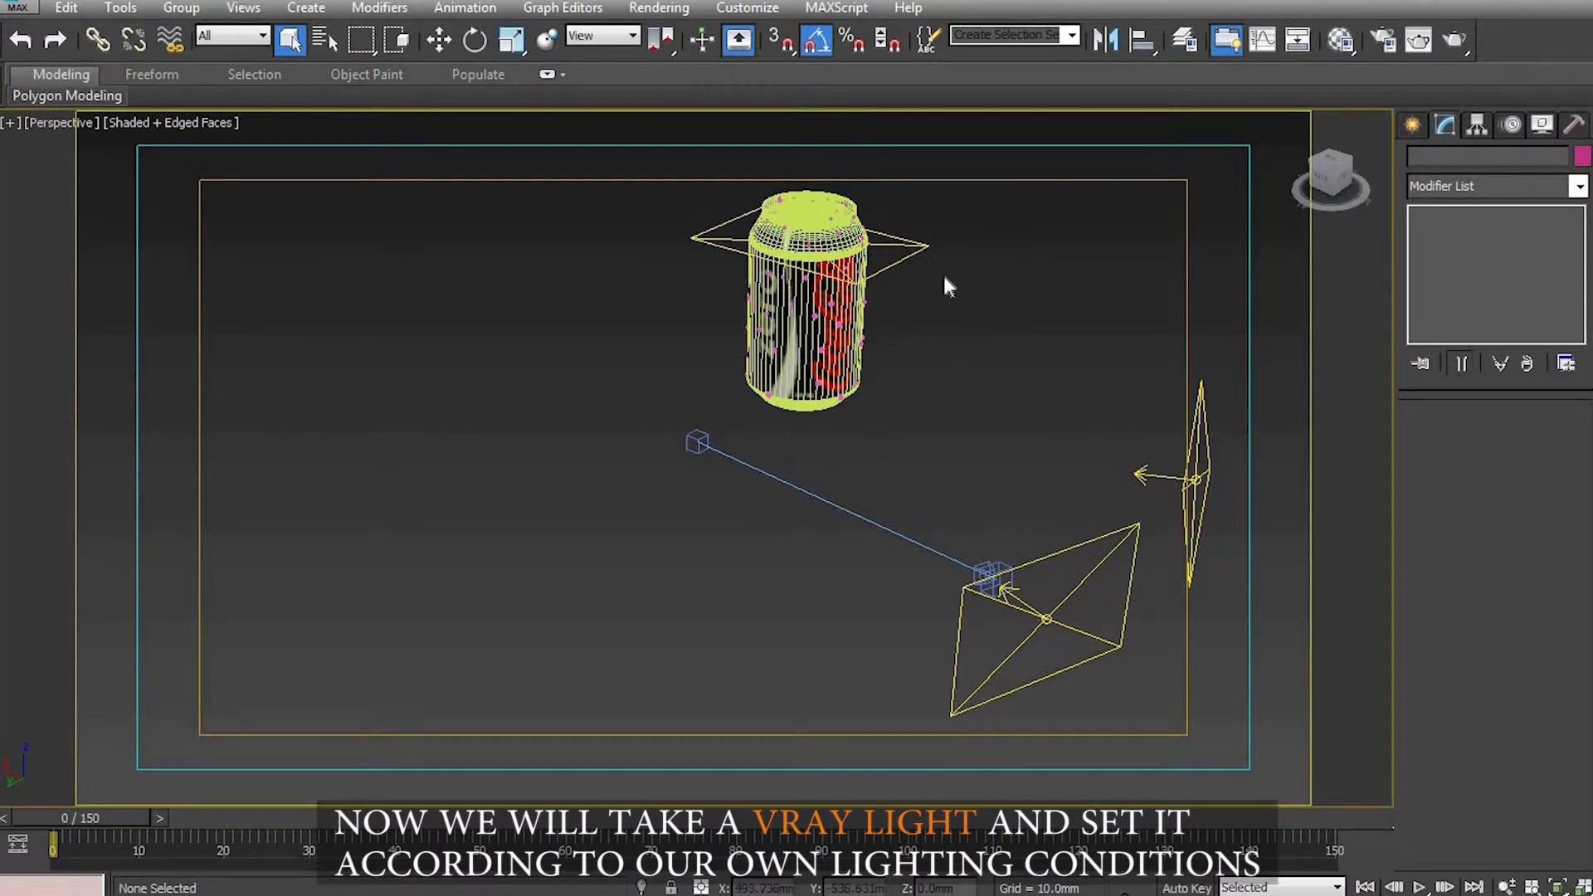
left_click(920, 248)
left_click(1191, 440)
left_click(1040, 622)
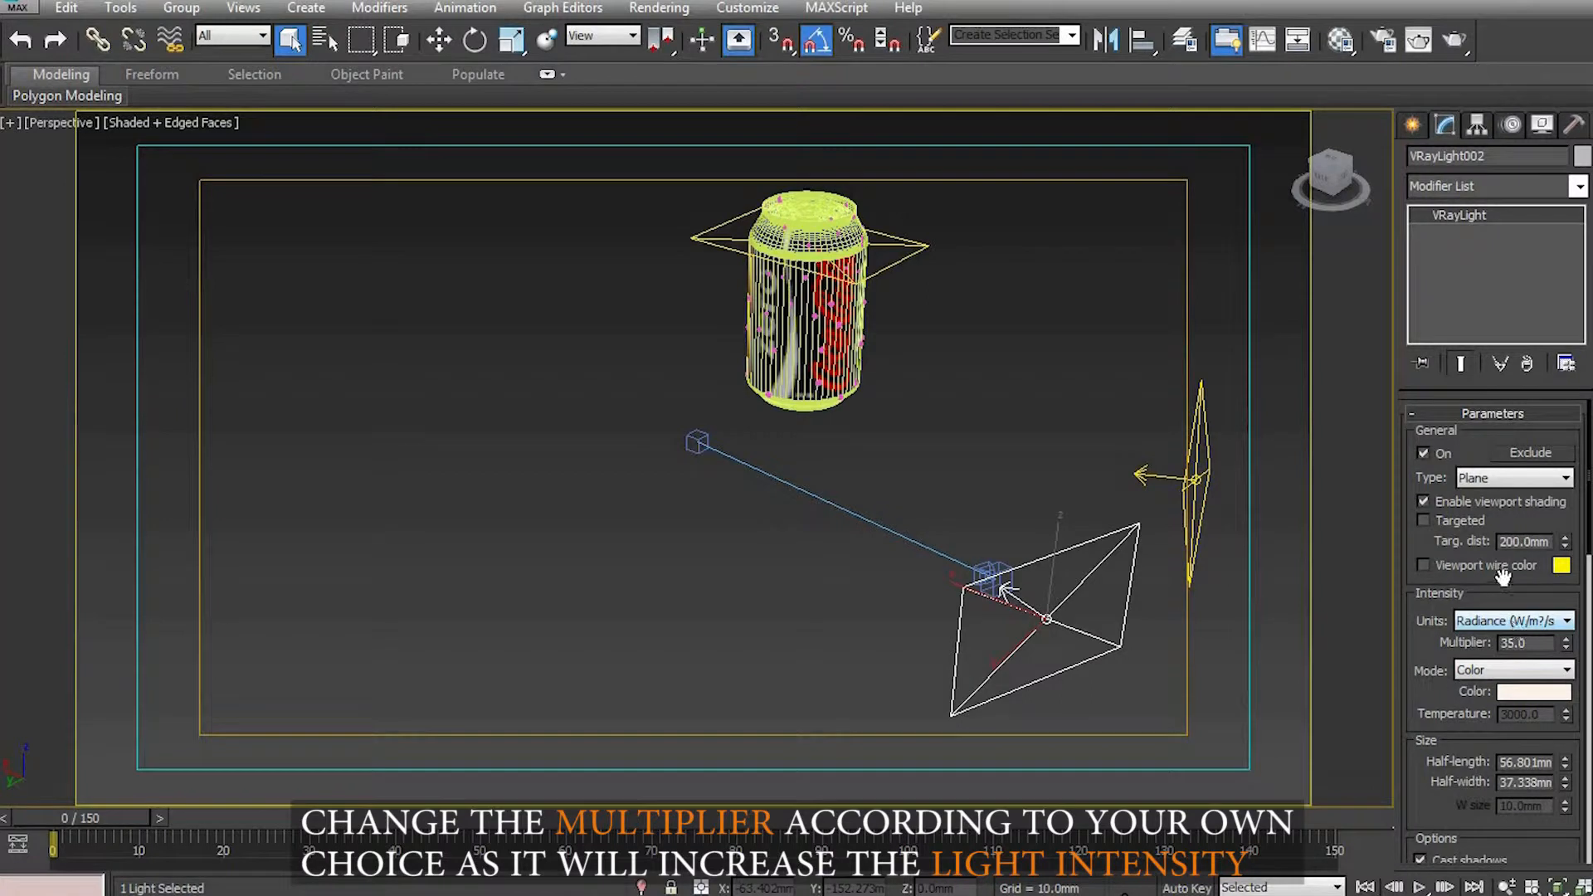
scroll(1504, 589, "down", 2)
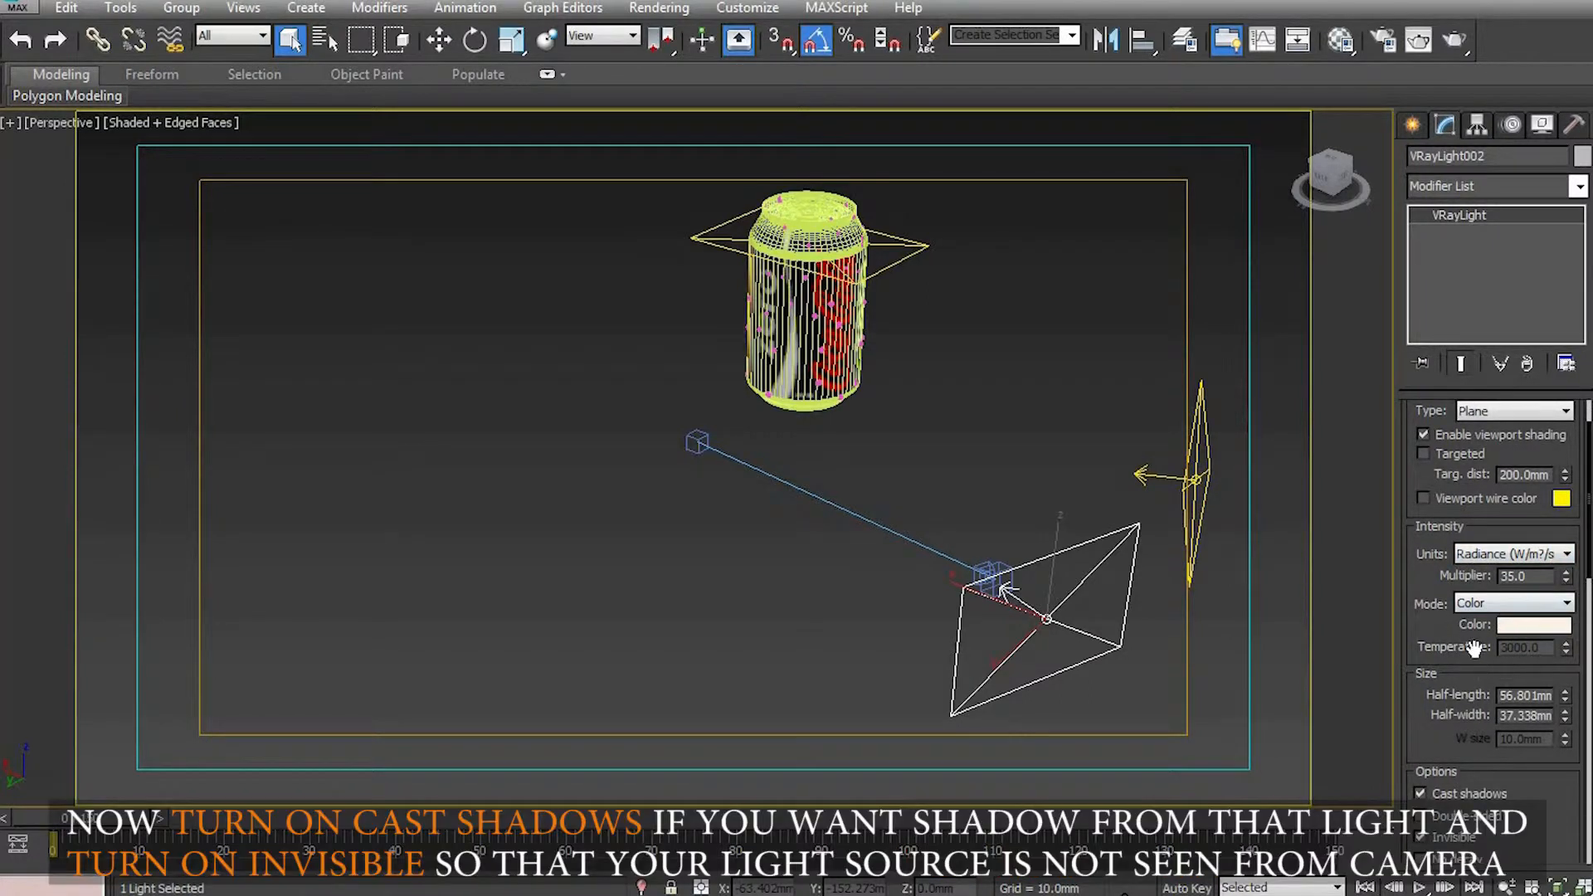
scroll(1485, 670, "down", 5)
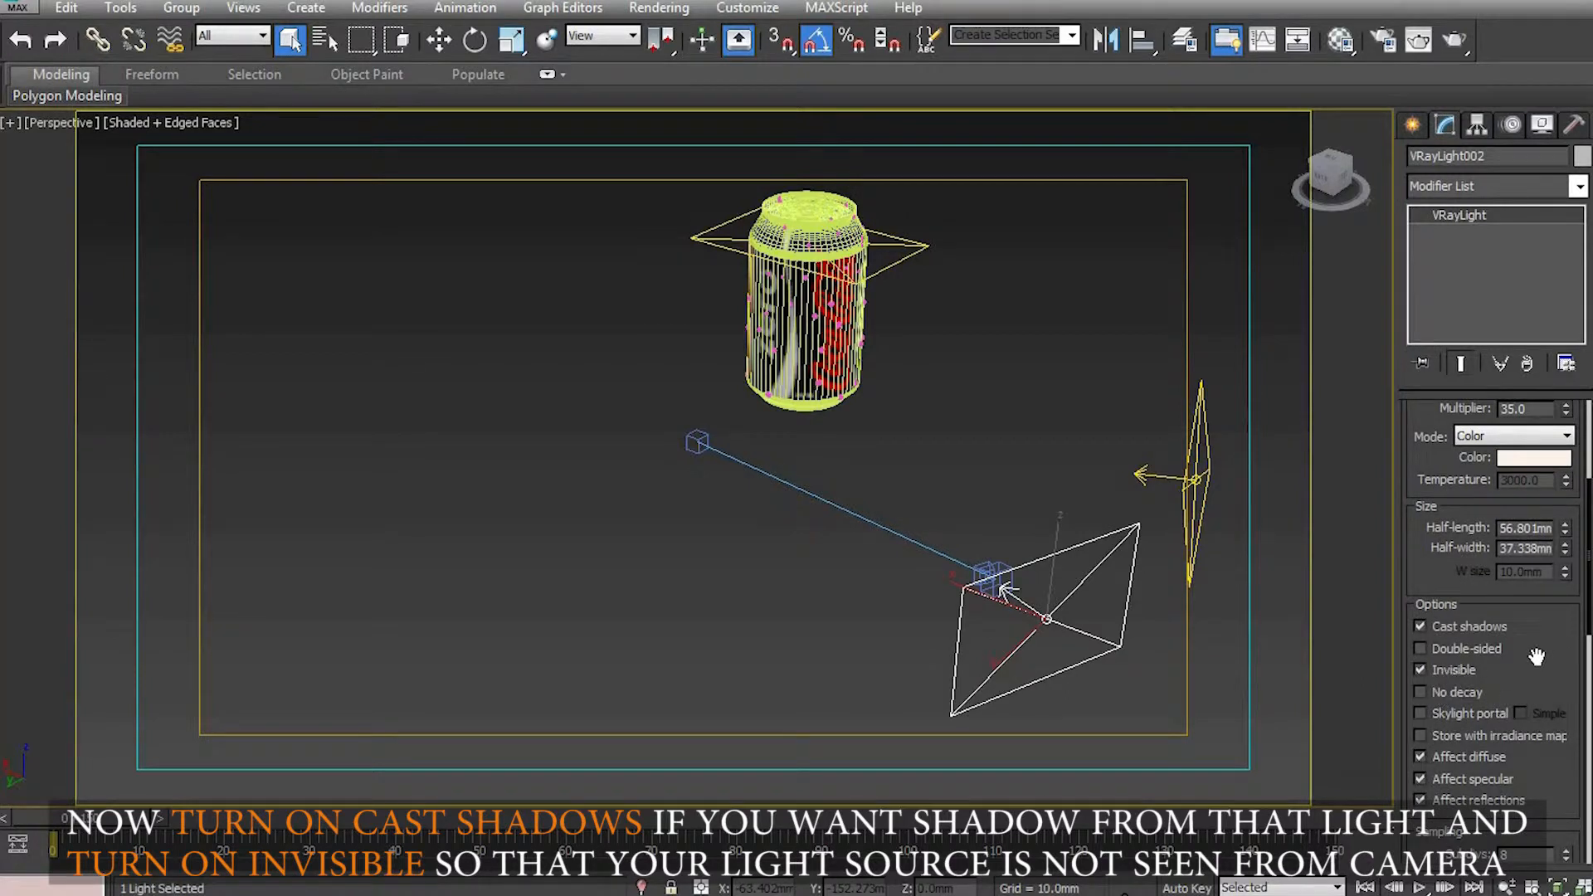
scroll(1537, 657, "down", 9)
scroll(1504, 728, "down", 8)
scroll(1558, 624, "up", 17)
scroll(1550, 645, "up", 7)
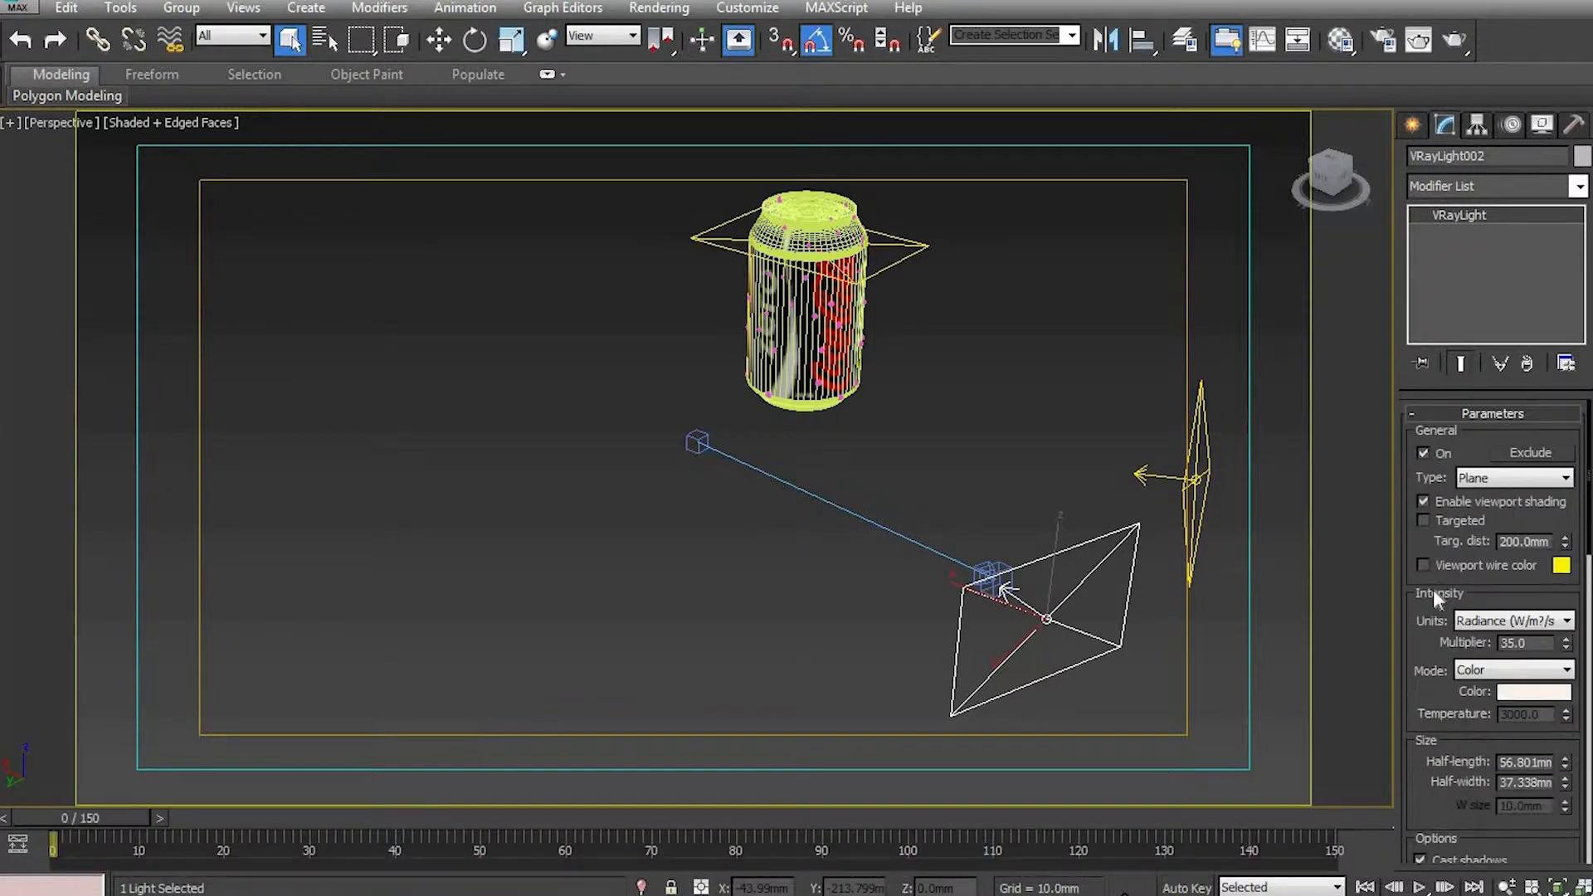
Examine the supporting side VRay light's multiplier, size and shadow and visibility options
left_click(1207, 475)
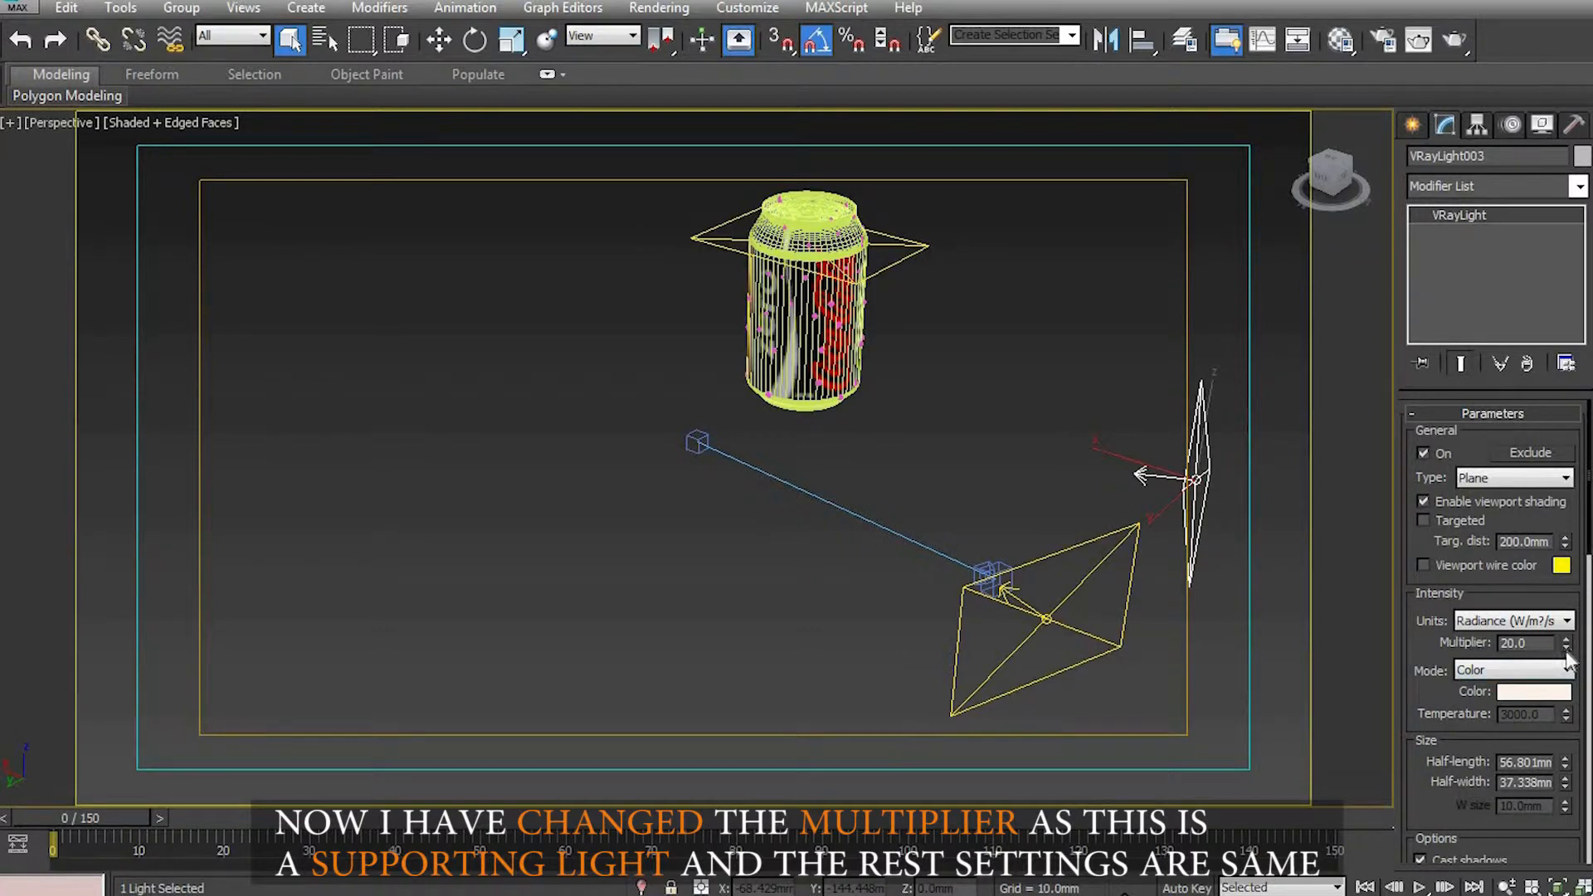
scroll(1541, 780, "down", 3)
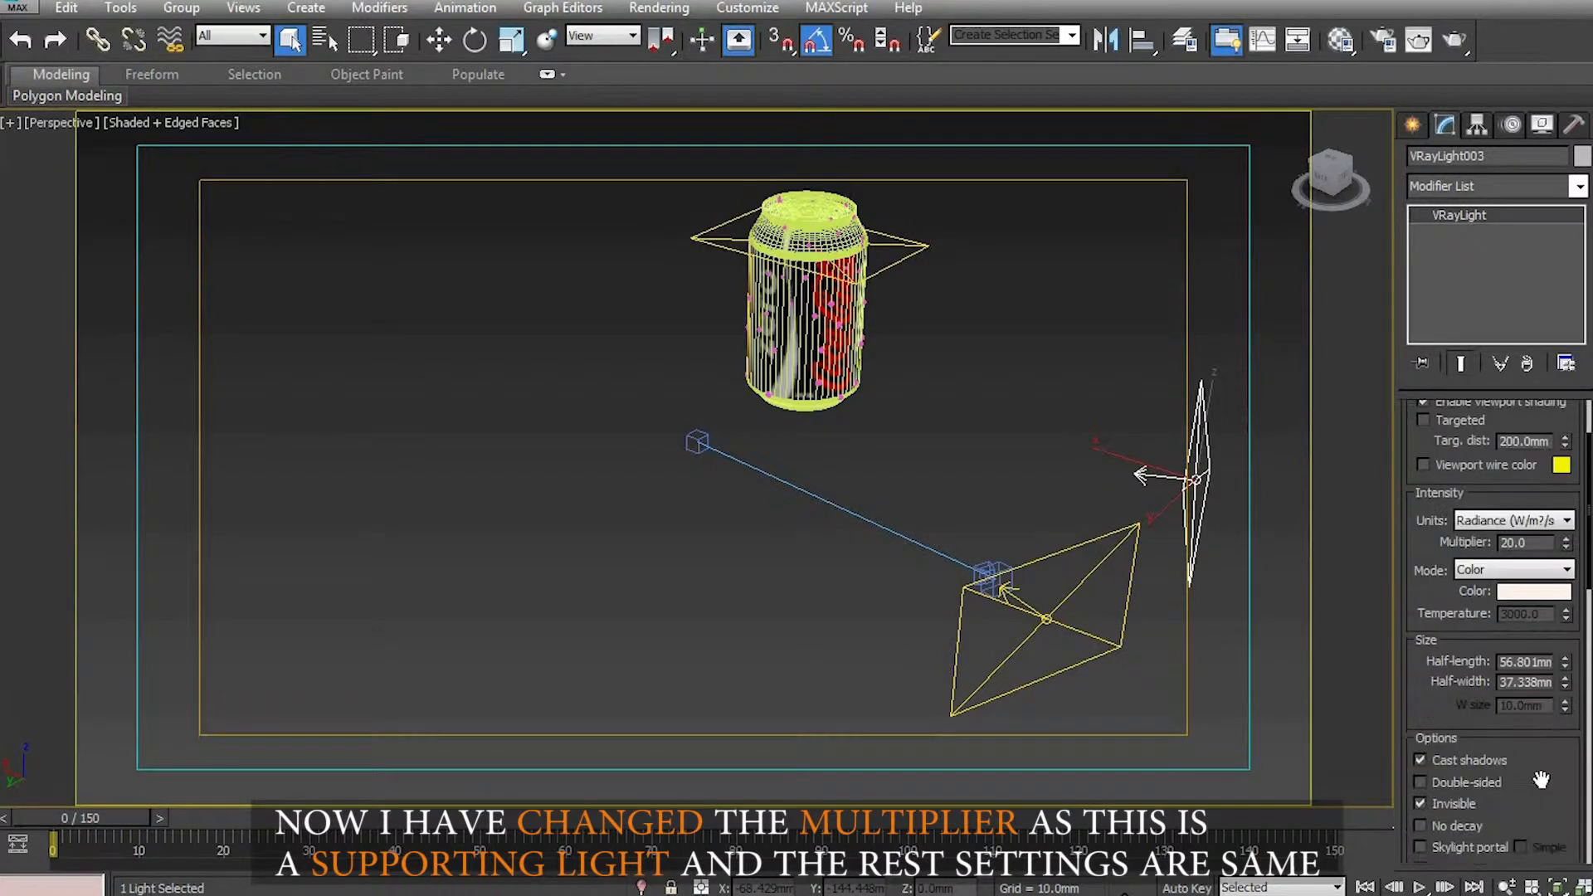
scroll(1541, 780, "down", 3)
scroll(1560, 672, "down", 2)
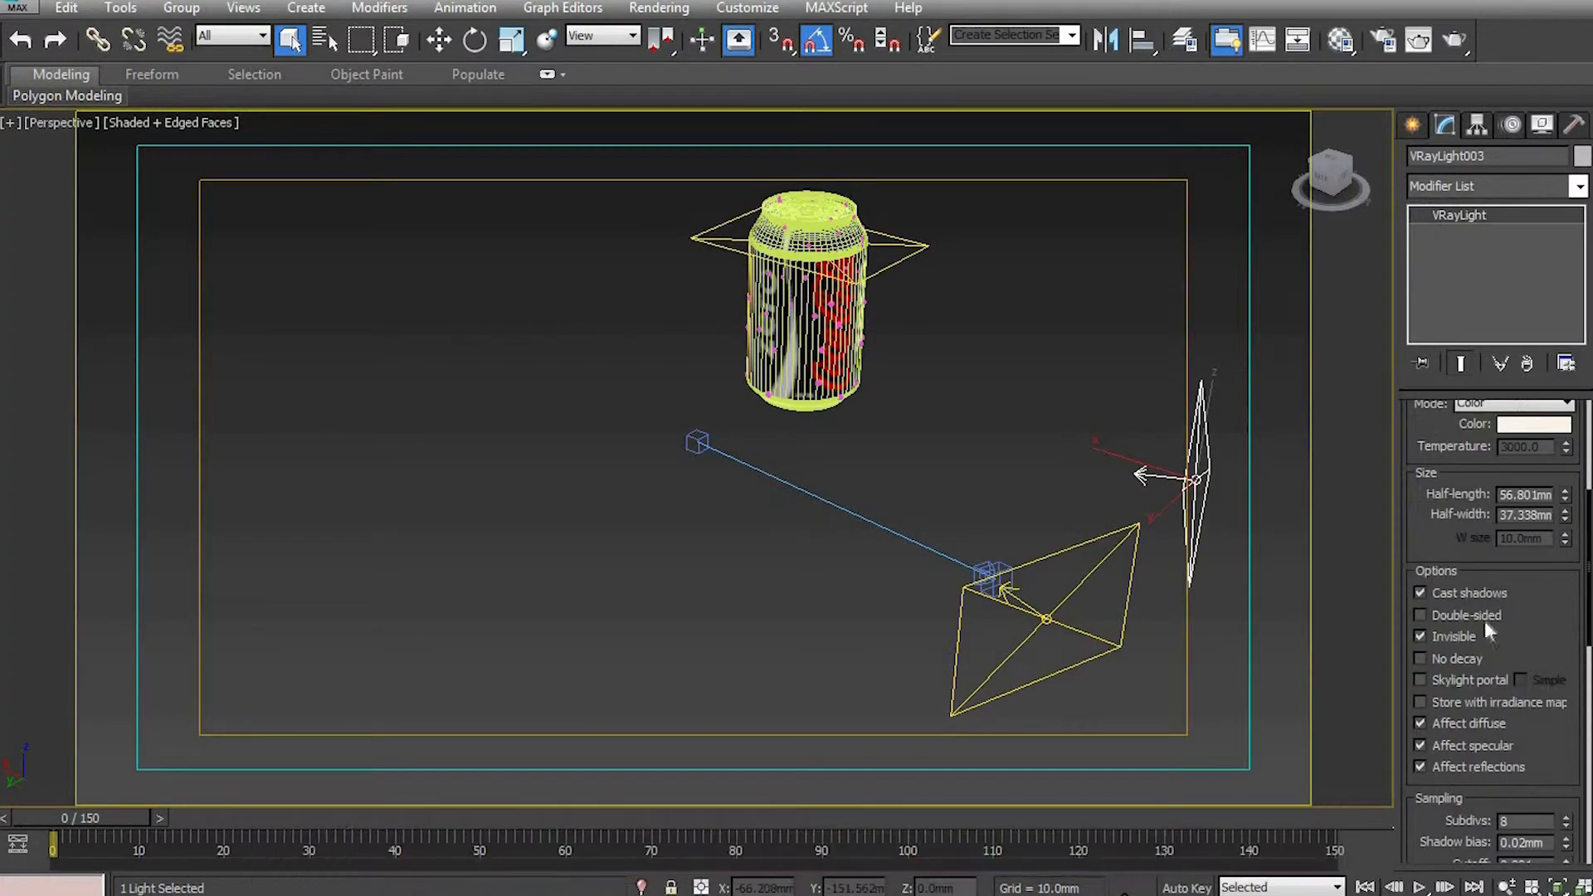
Examine the multiplier, size and shadow and visibility options of the VRay light above the can
left_click(1103, 338)
left_click(921, 243)
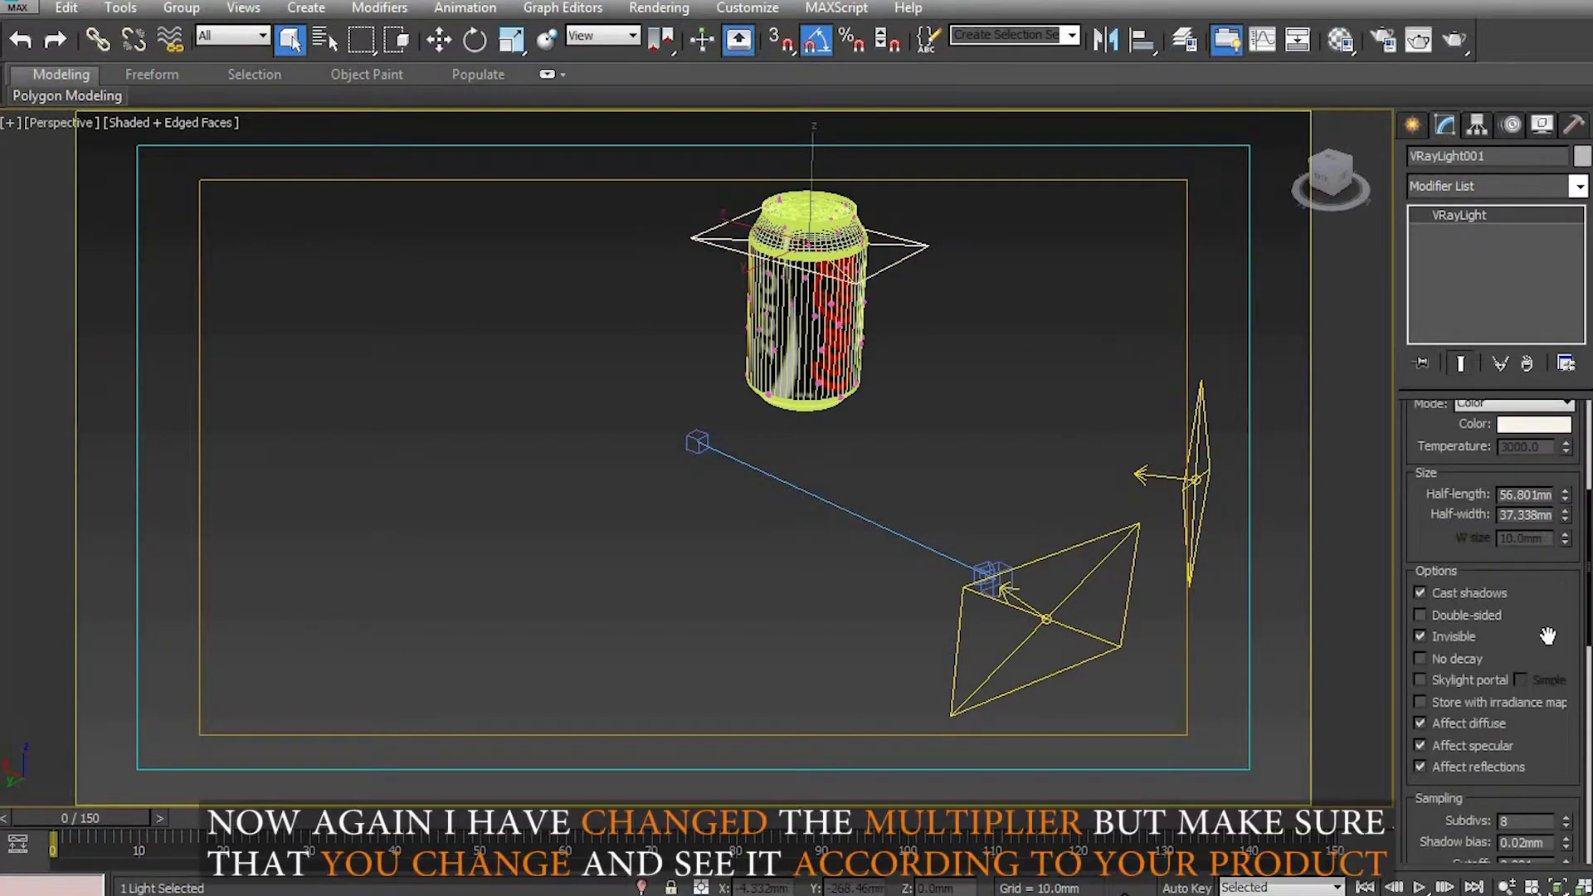
scroll(1548, 636, "up", 4)
scroll(1512, 580, "up", 3)
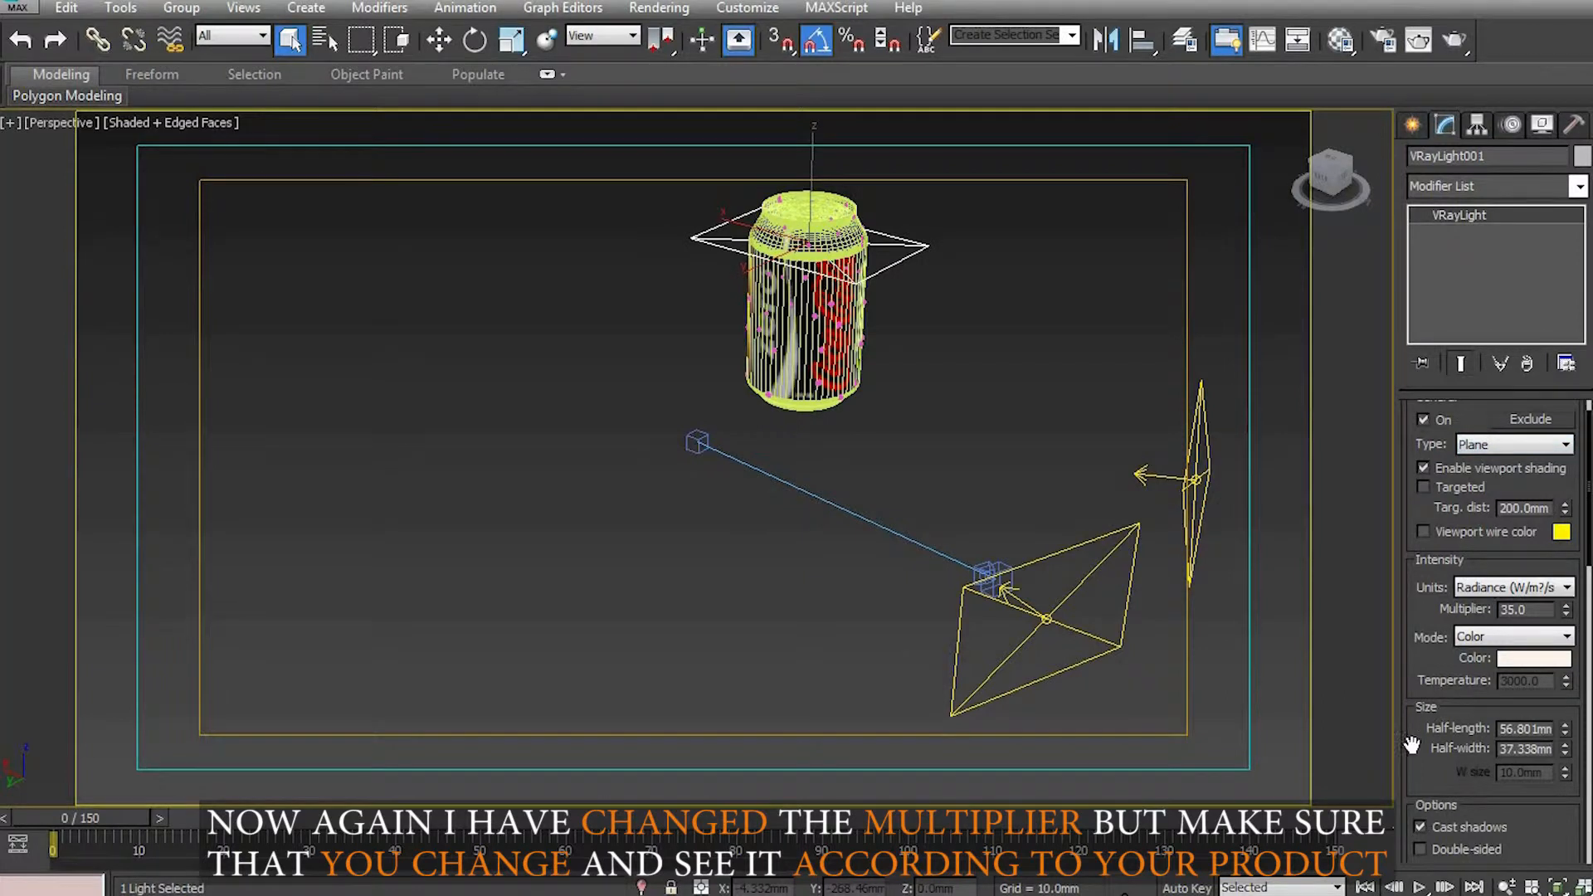
scroll(1506, 685, "down", 6)
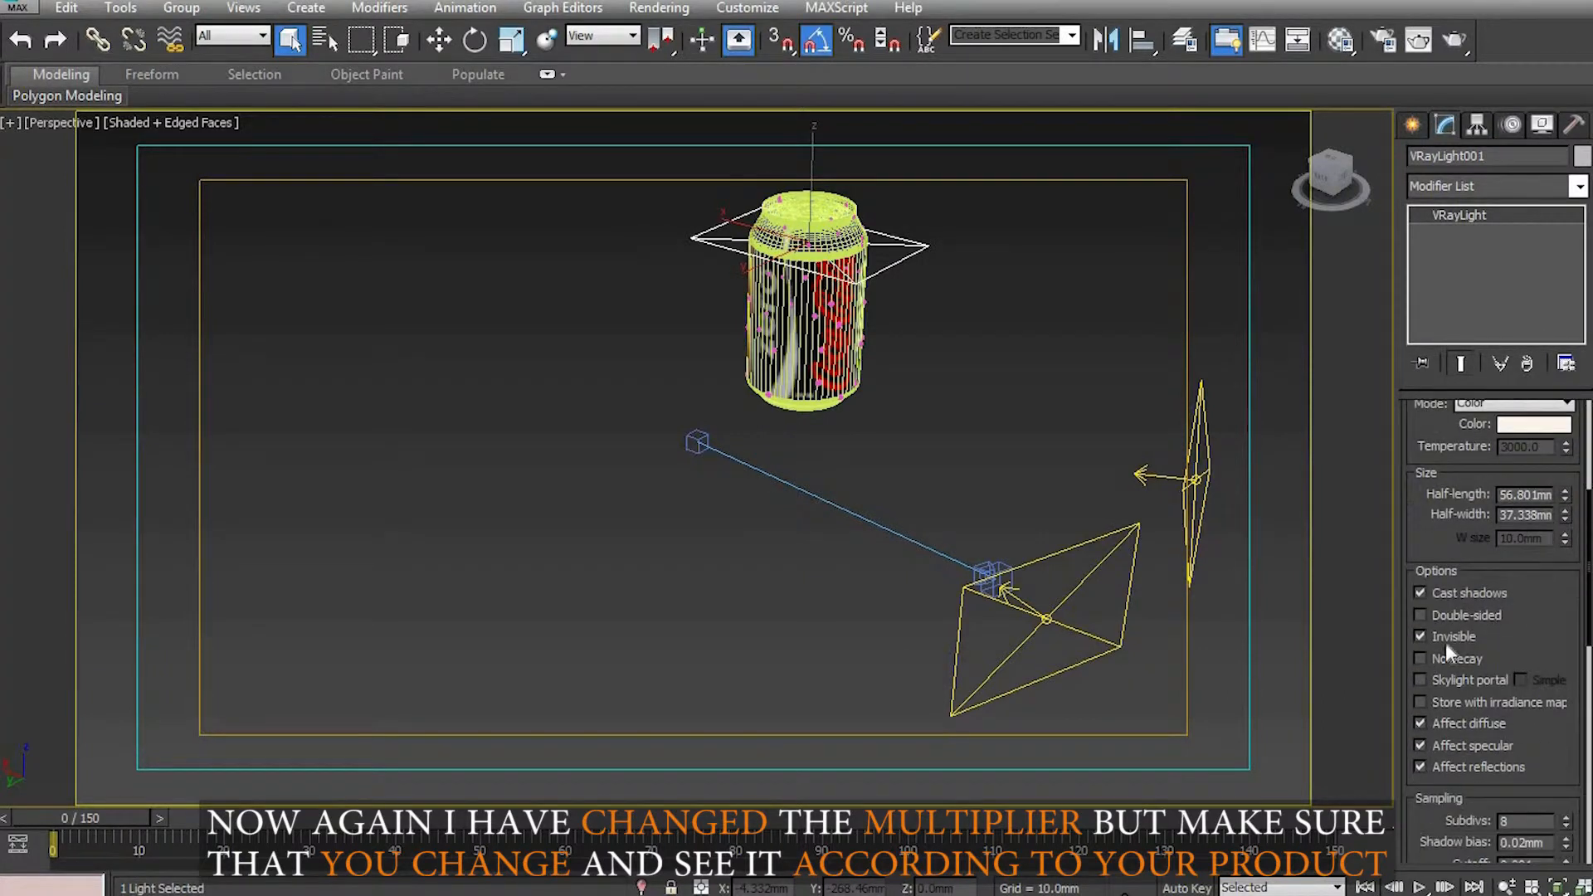
scroll(1448, 651, "down", 3)
left_click(1028, 337)
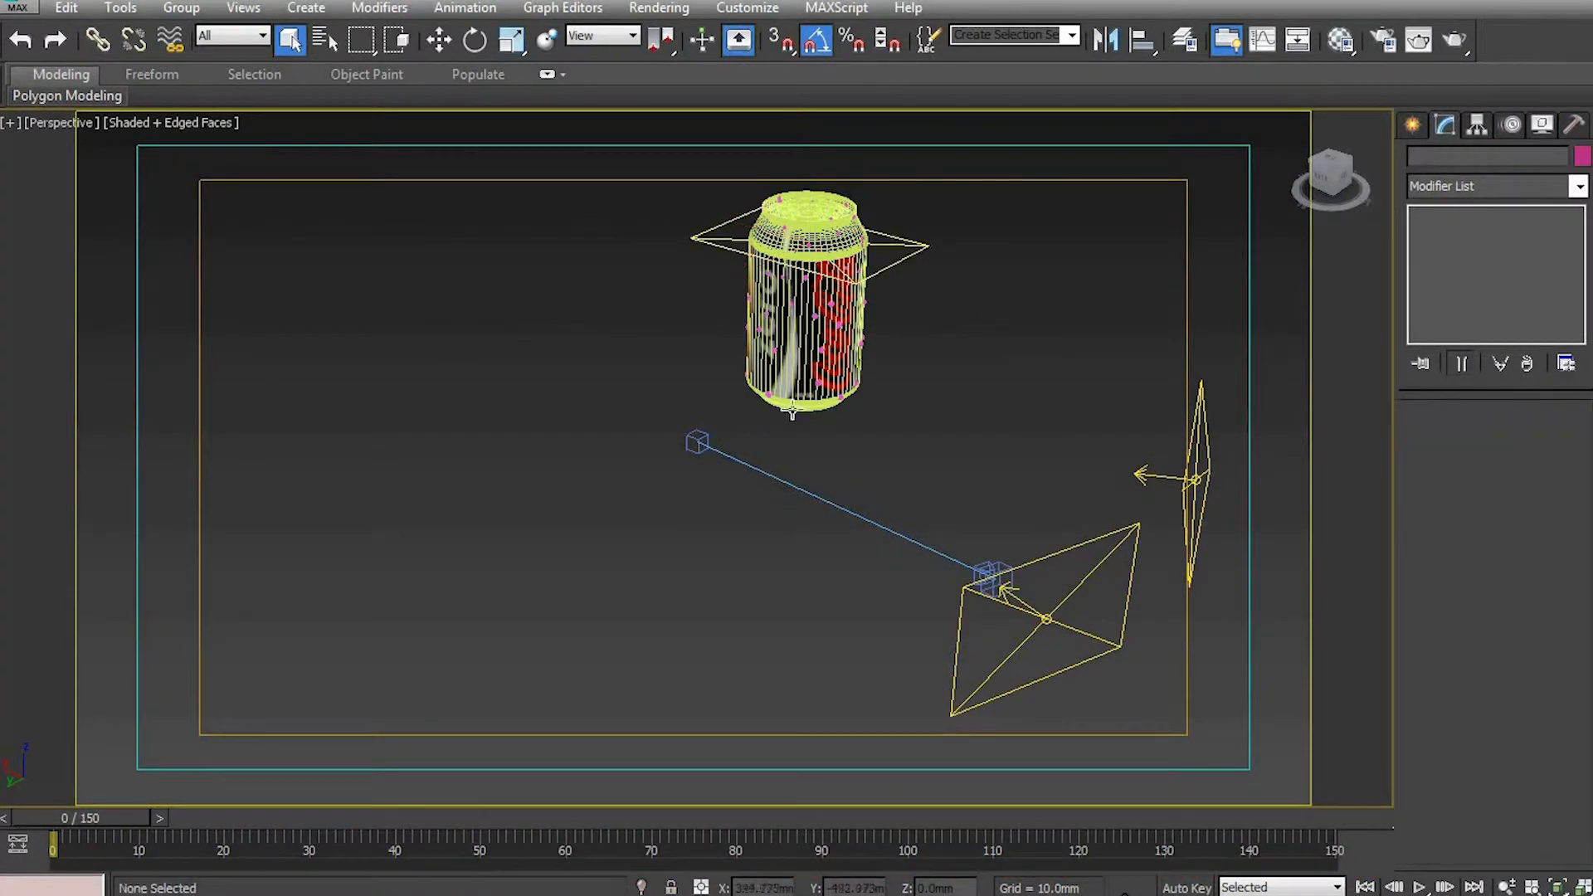
Unhide all scene objects and switch the viewport to the VRay camera's view
right_click(793, 341)
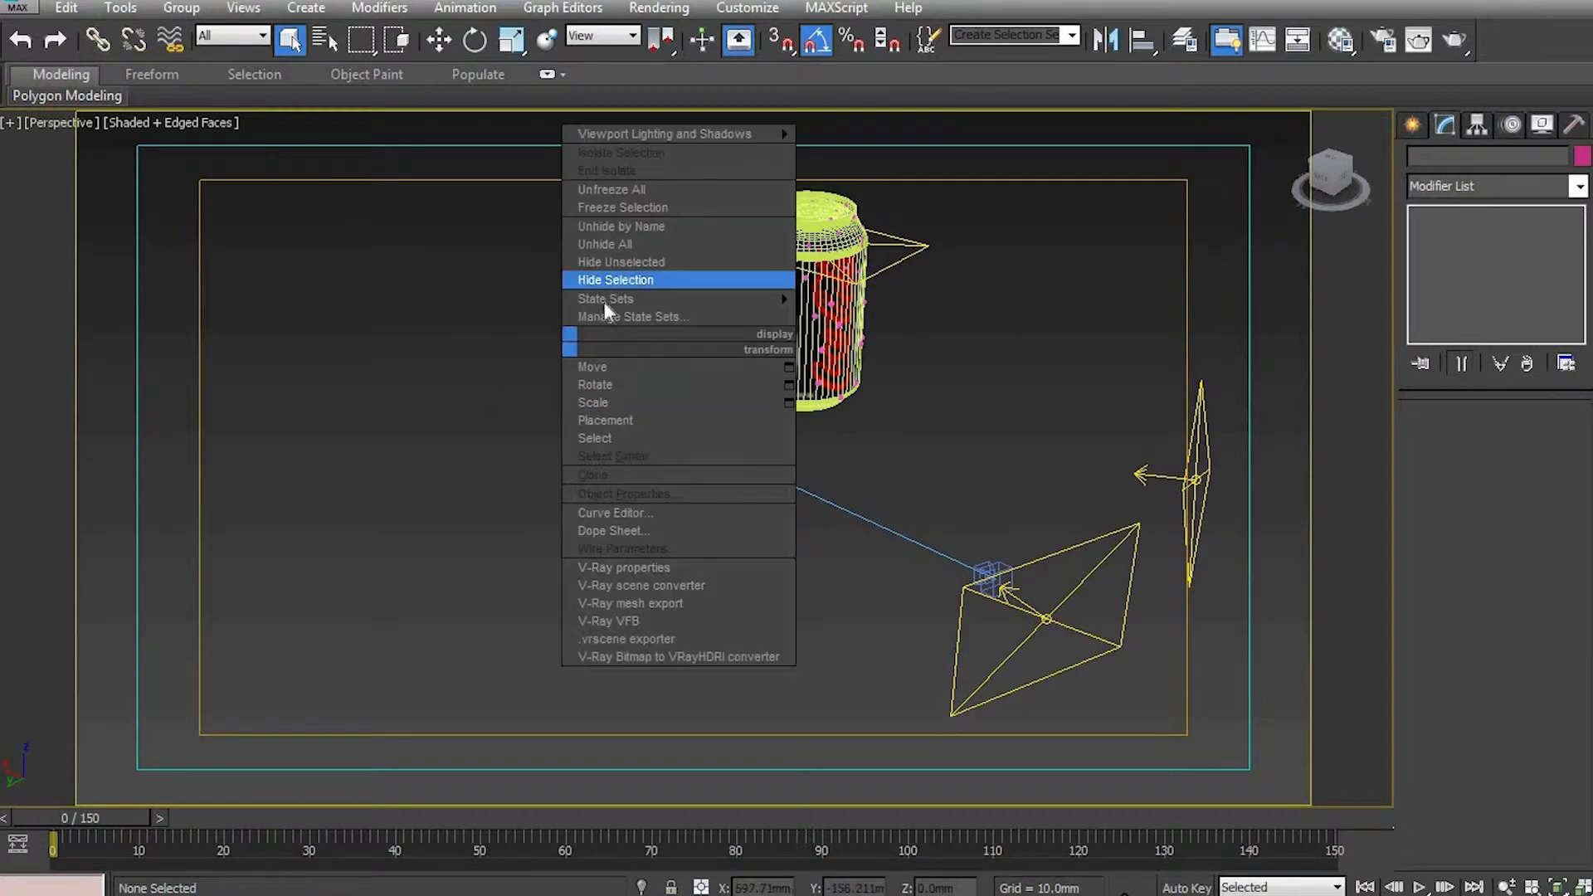
left_click(605, 245)
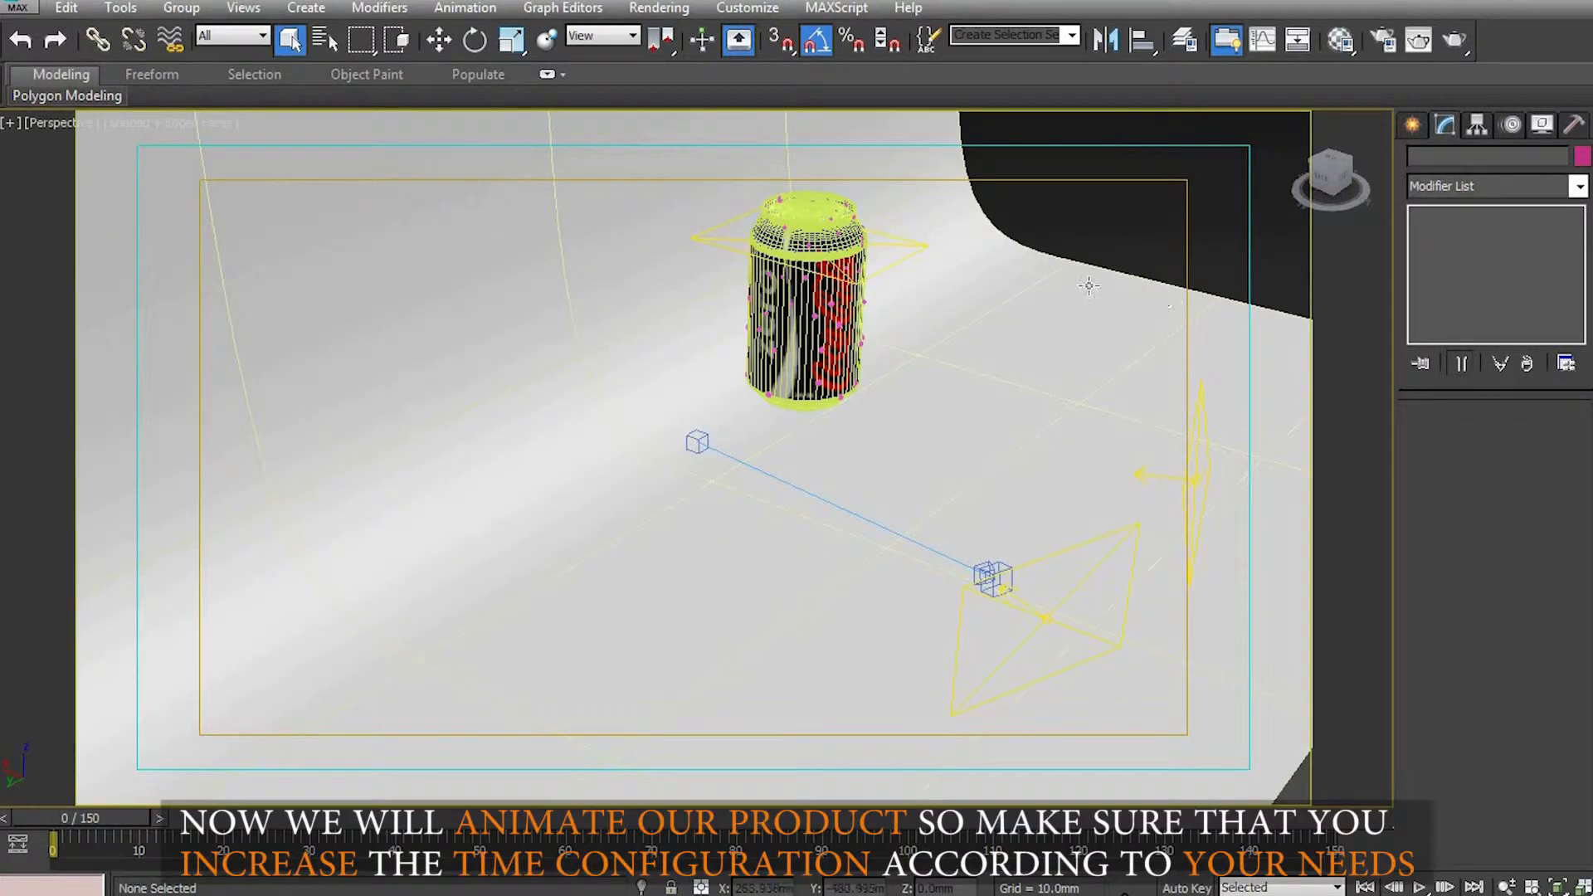
key("c")
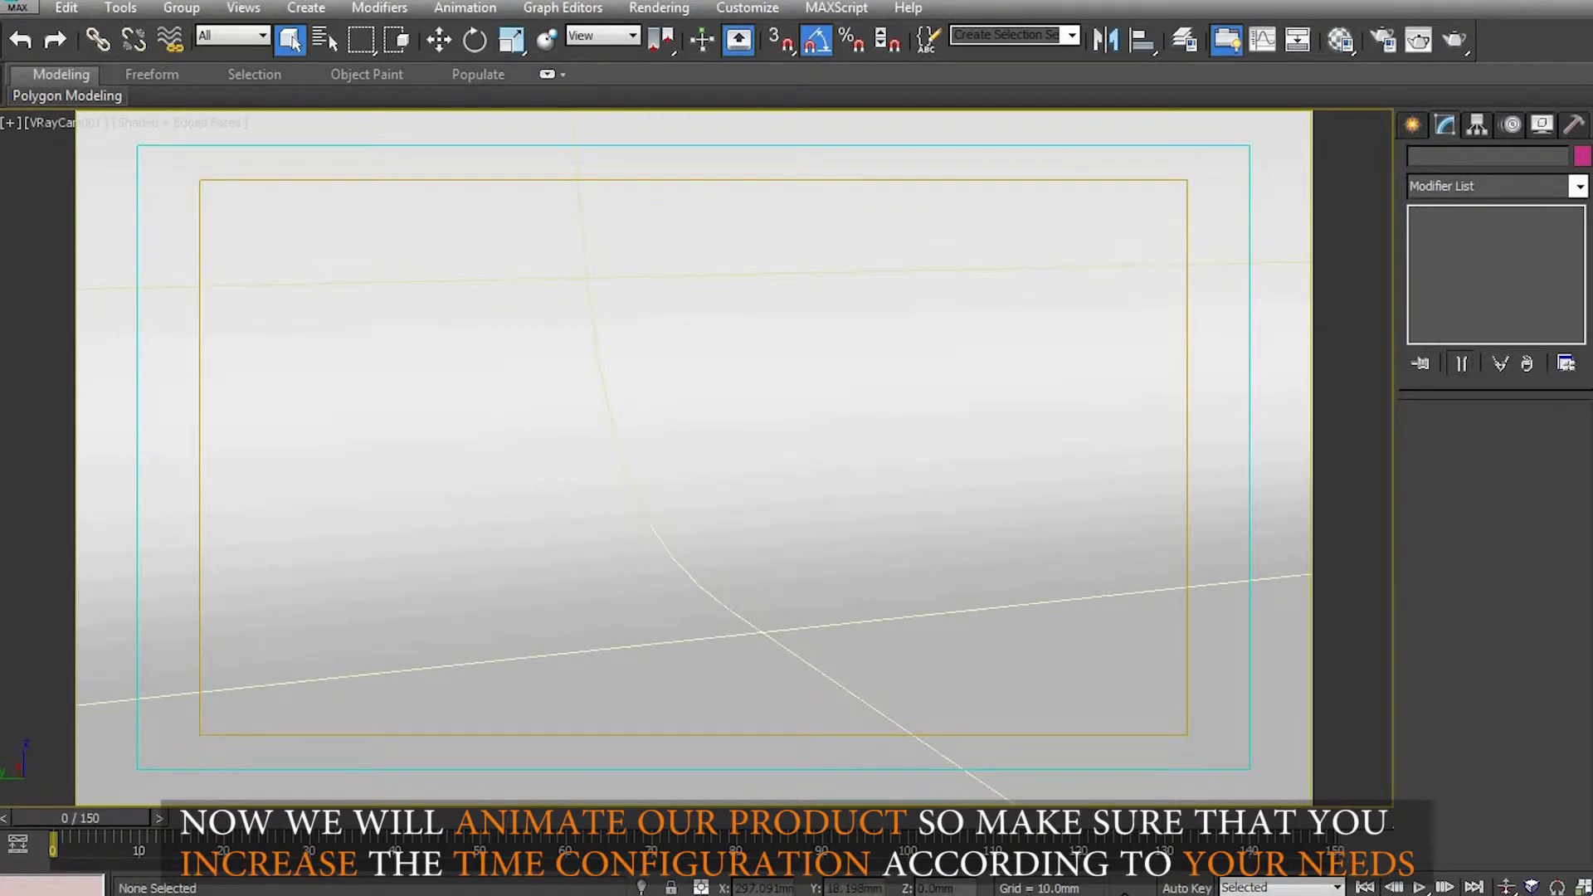
Check the animation's end time in the time configuration and accept the settings
left_click(1474, 895)
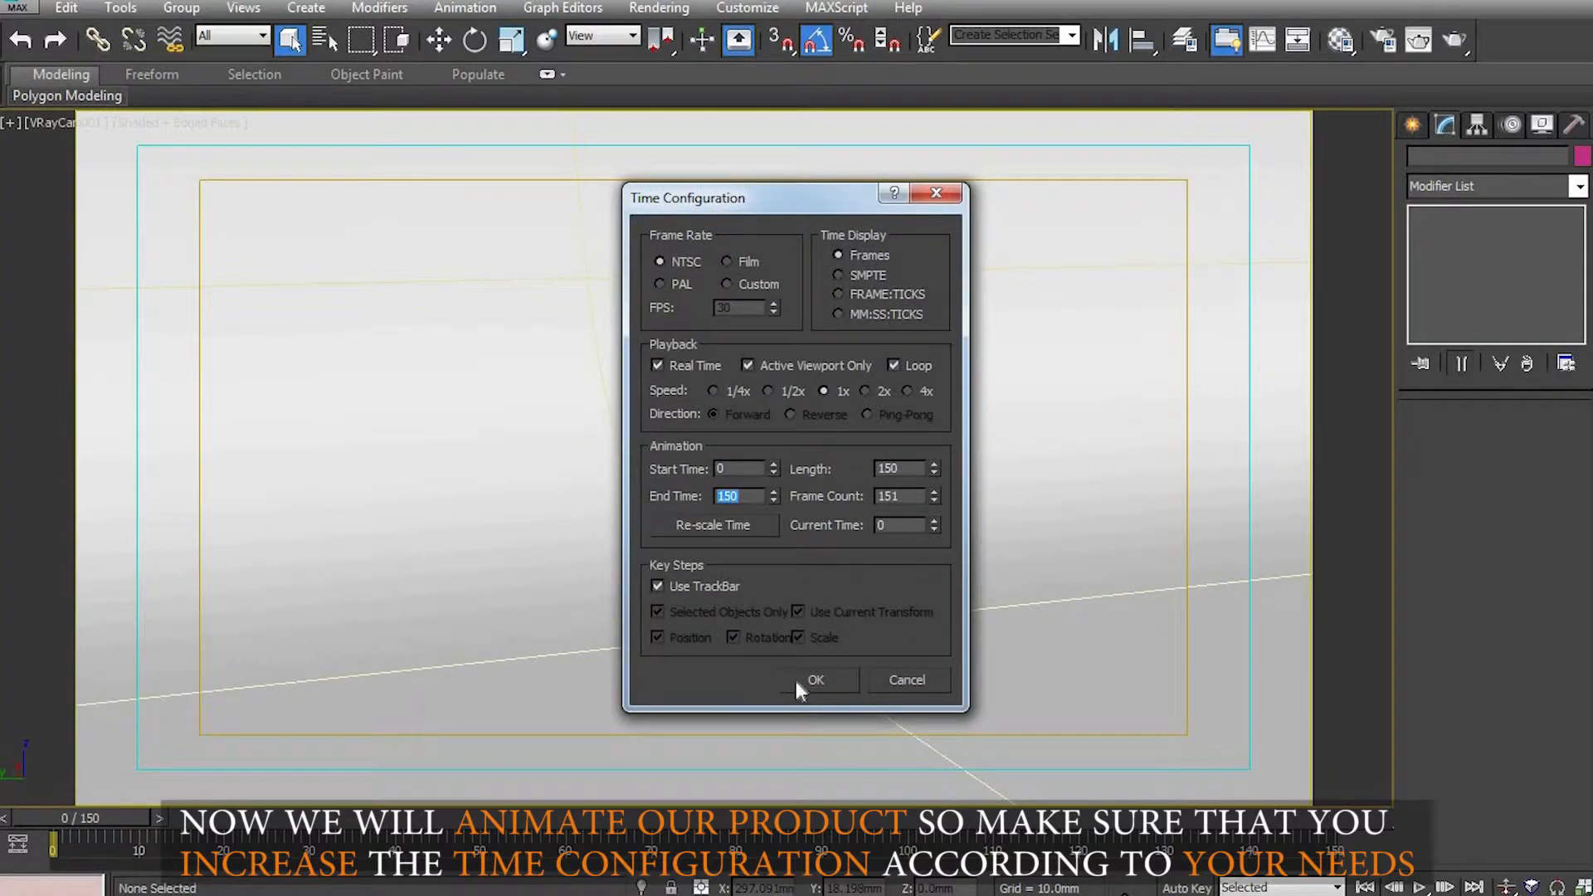
left_click(816, 681)
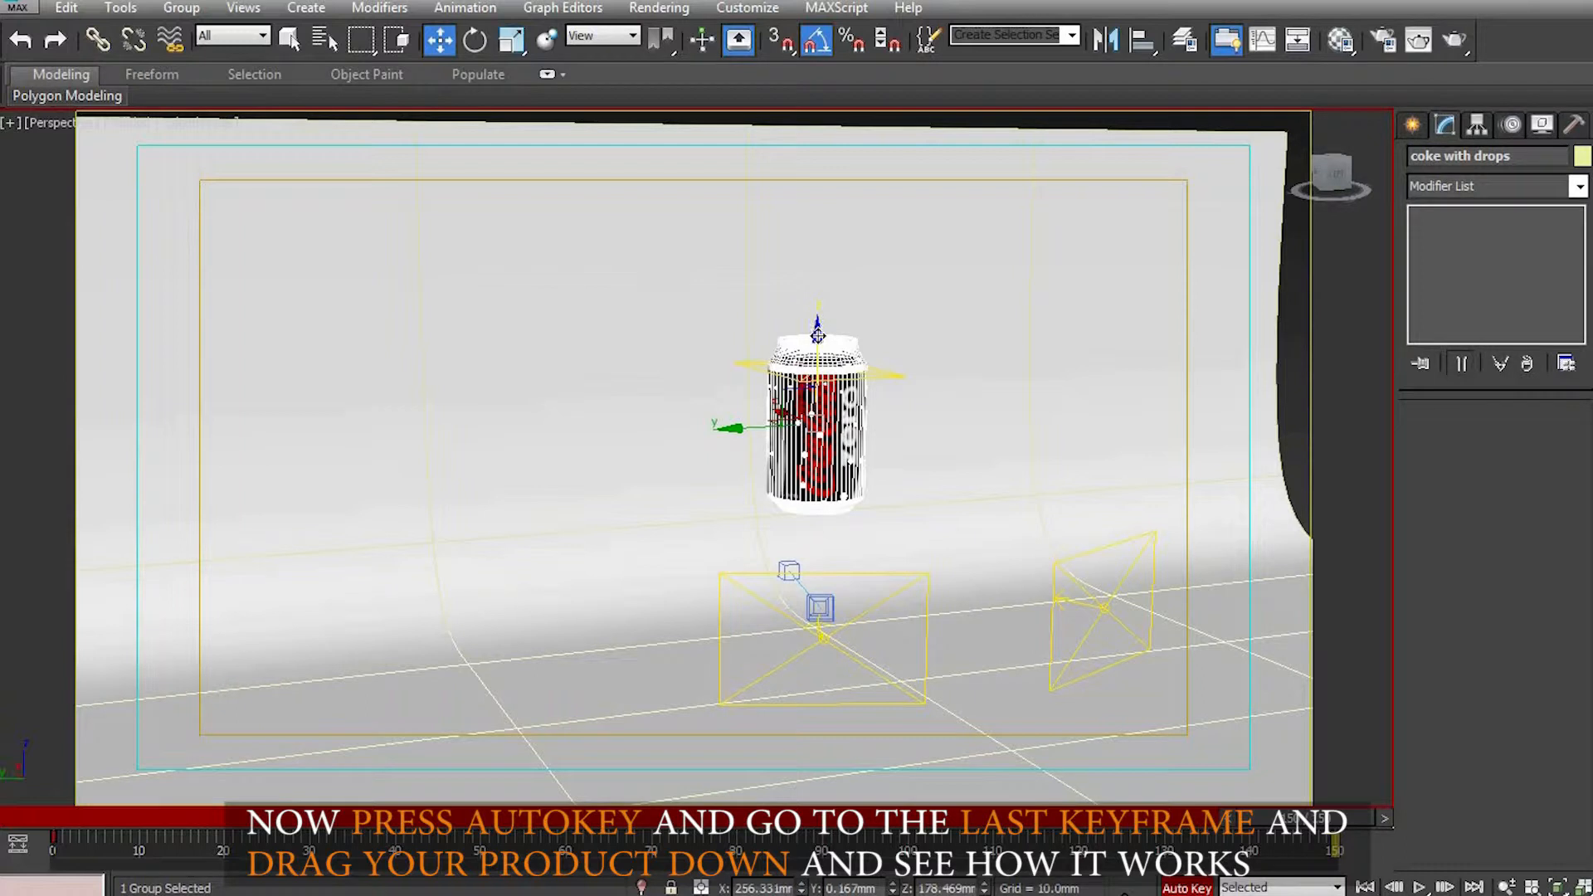
With Auto Key on at frame 150, move the coke with drops group straight down to about Z -69 mm
left_click_drag(817, 335, 795, 670)
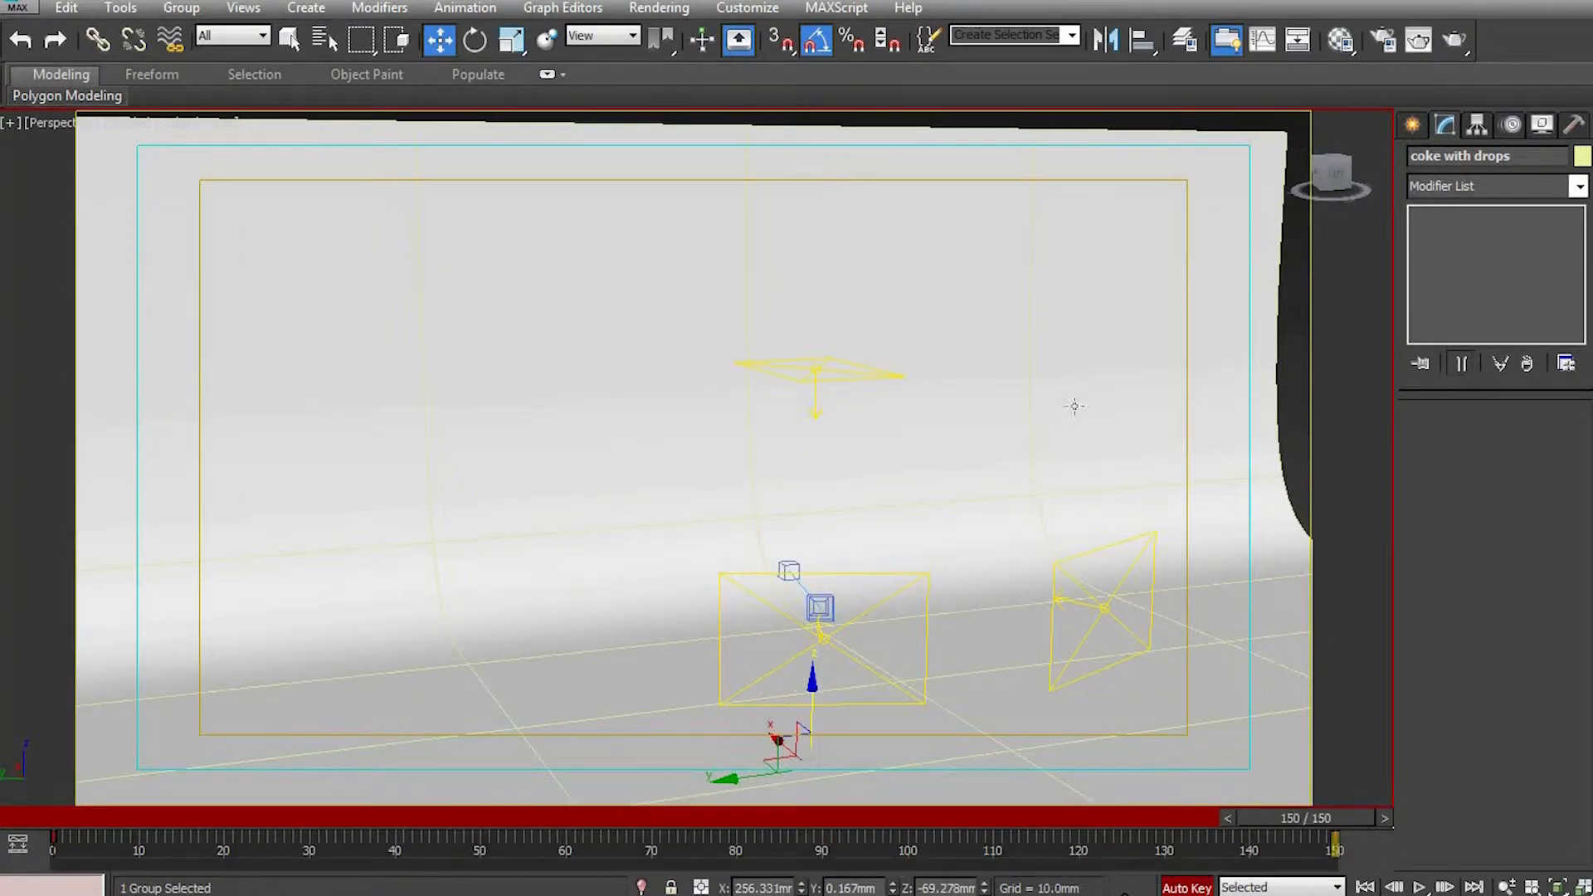
left_click(601, 669)
Preview the can's drop animation from frame 0 through the VRay camera's view
key("c")
left_click_drag(103, 821, 35, 845)
left_click(1420, 887)
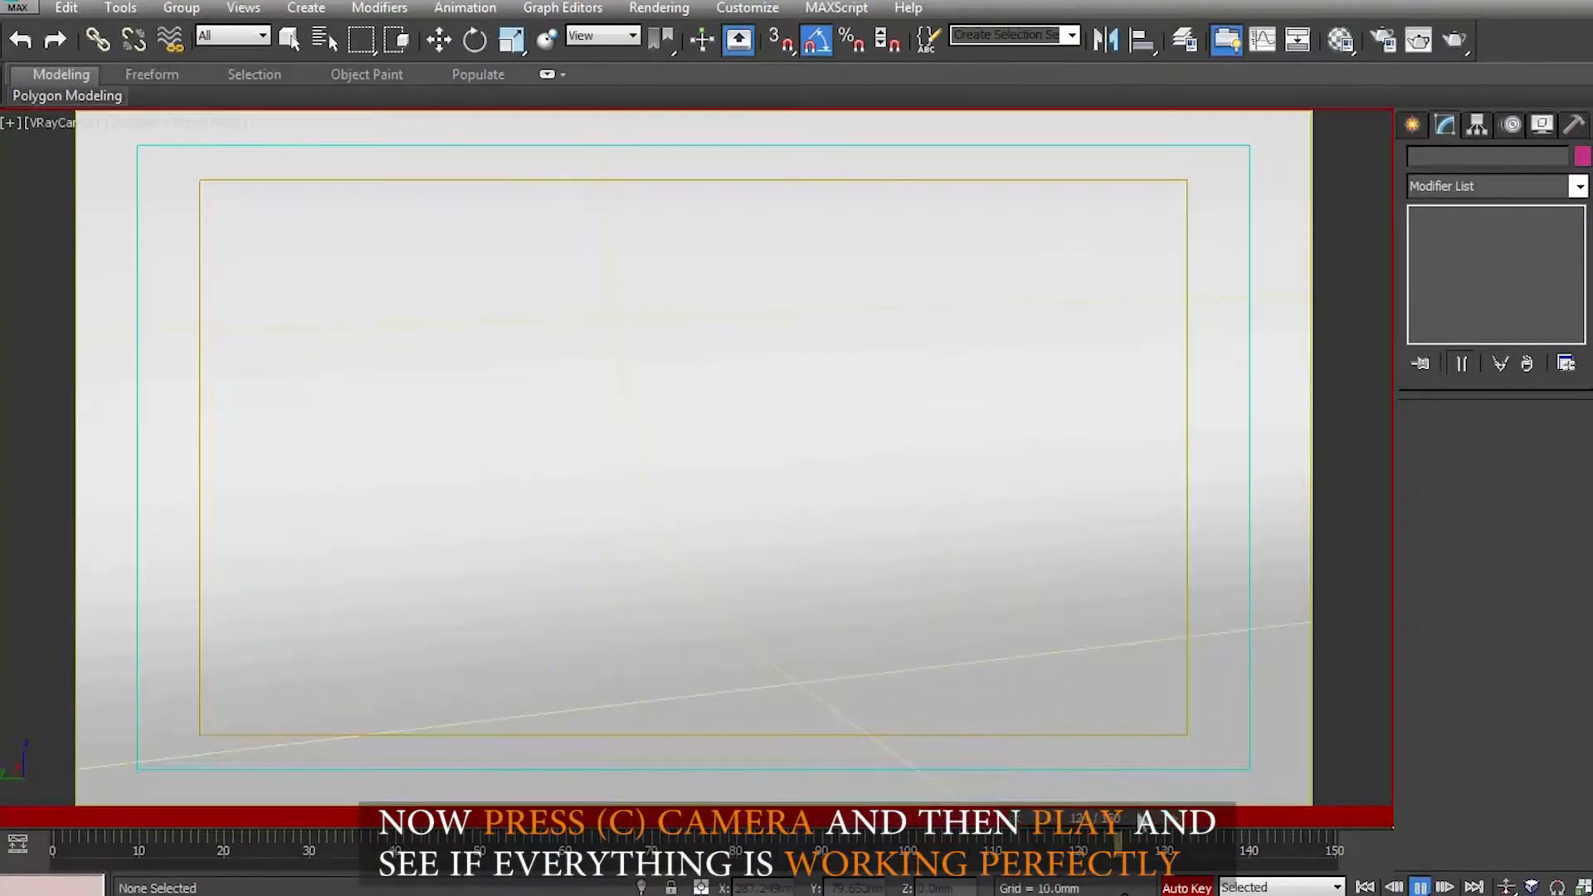
left_click(1421, 888)
Return the timeline to frame 0 and turn off Auto Key recording
left_click(1286, 819)
key("w")
left_click_drag(1285, 819, 80, 818)
left_click(1187, 888)
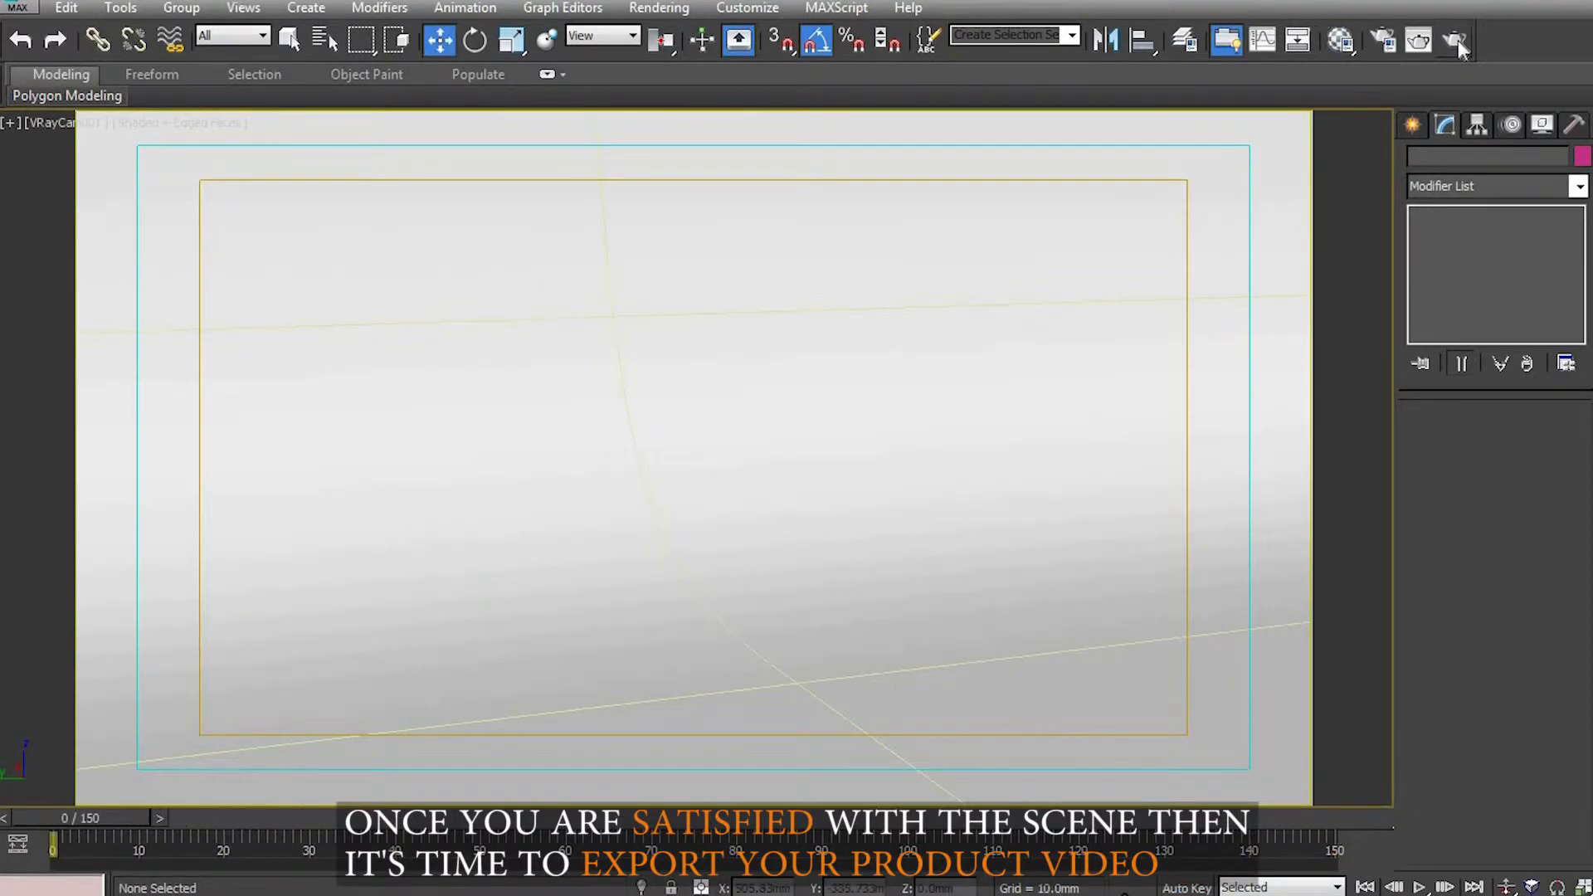
Set the time output in the render setup to the Active Time Segment
left_click(1382, 40)
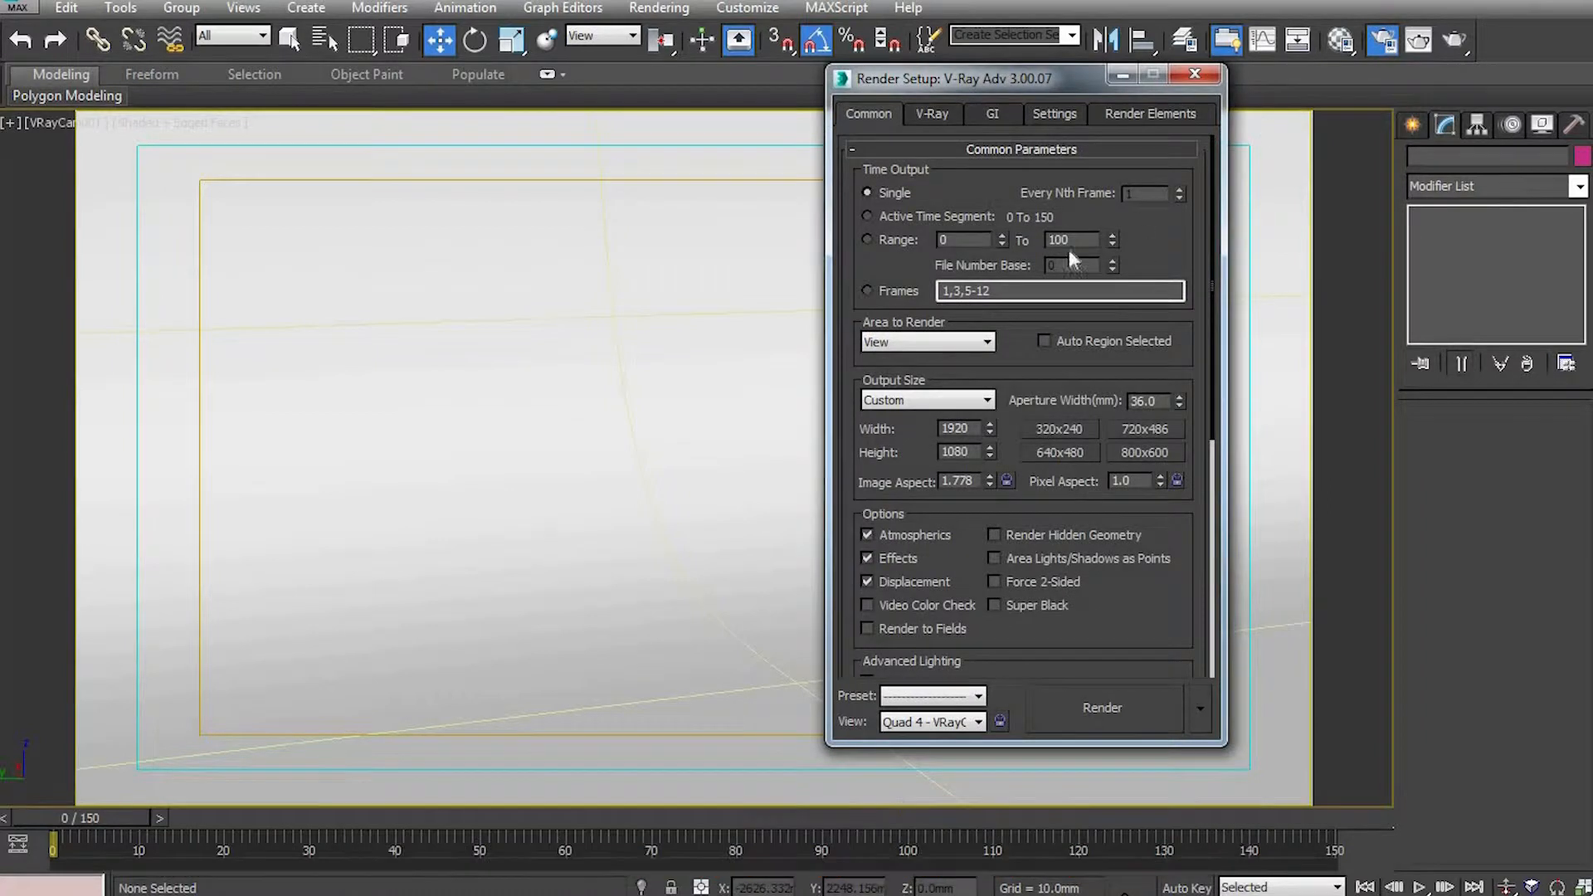
left_click(869, 240)
double_click(1078, 239)
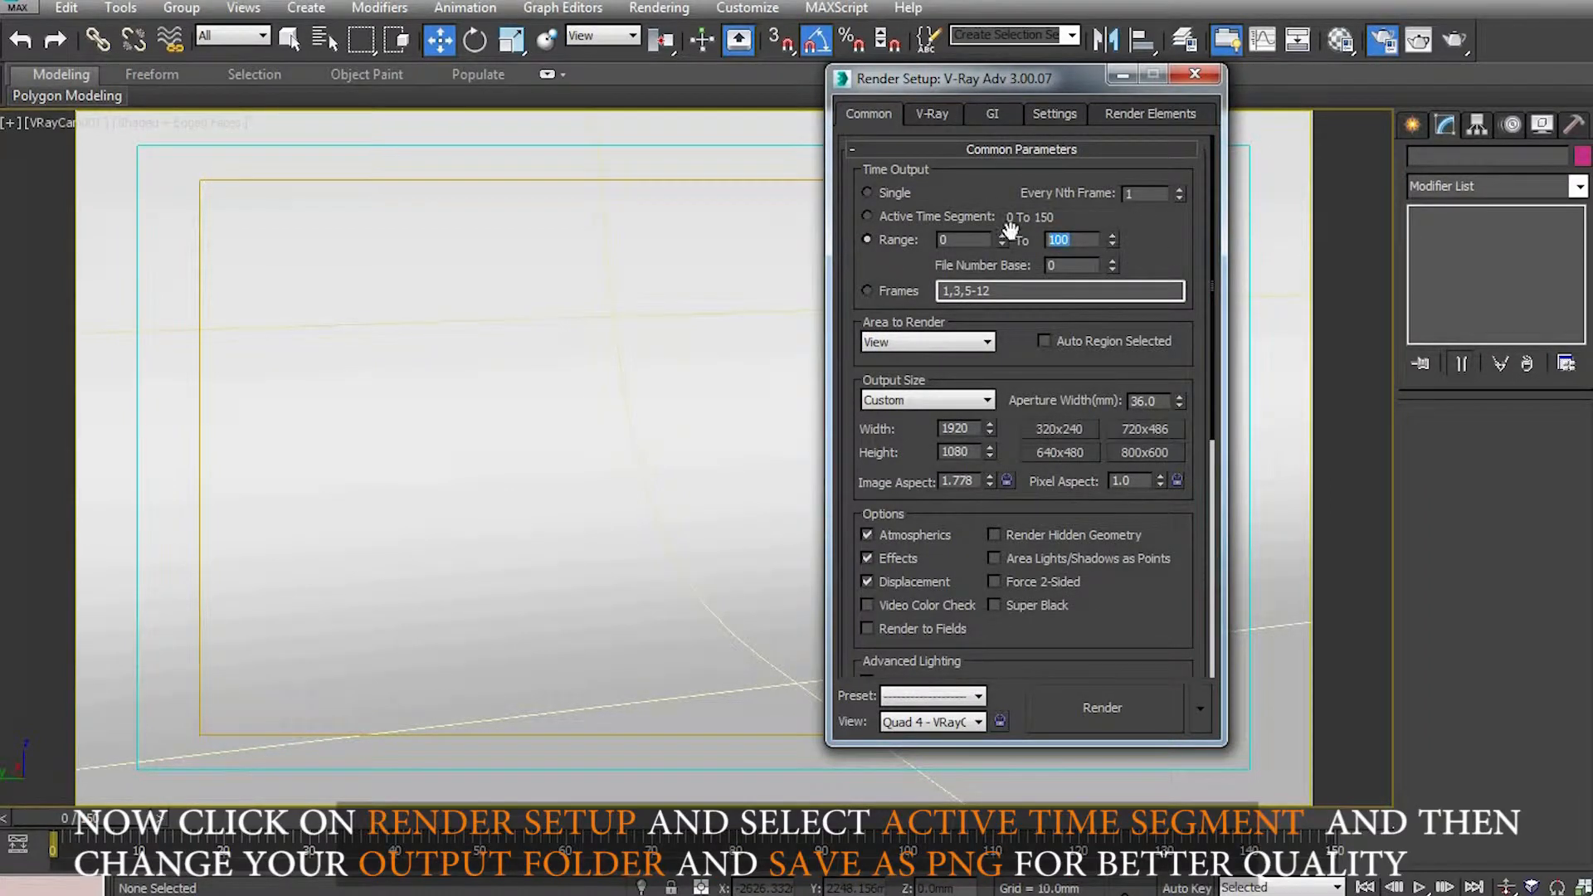
left_click(903, 218)
Set the render output to a PNG file named 1 in the renderoutput folder, with RGB 48 bit and alpha channel, and start rendering
scroll(1079, 415, "down", 5)
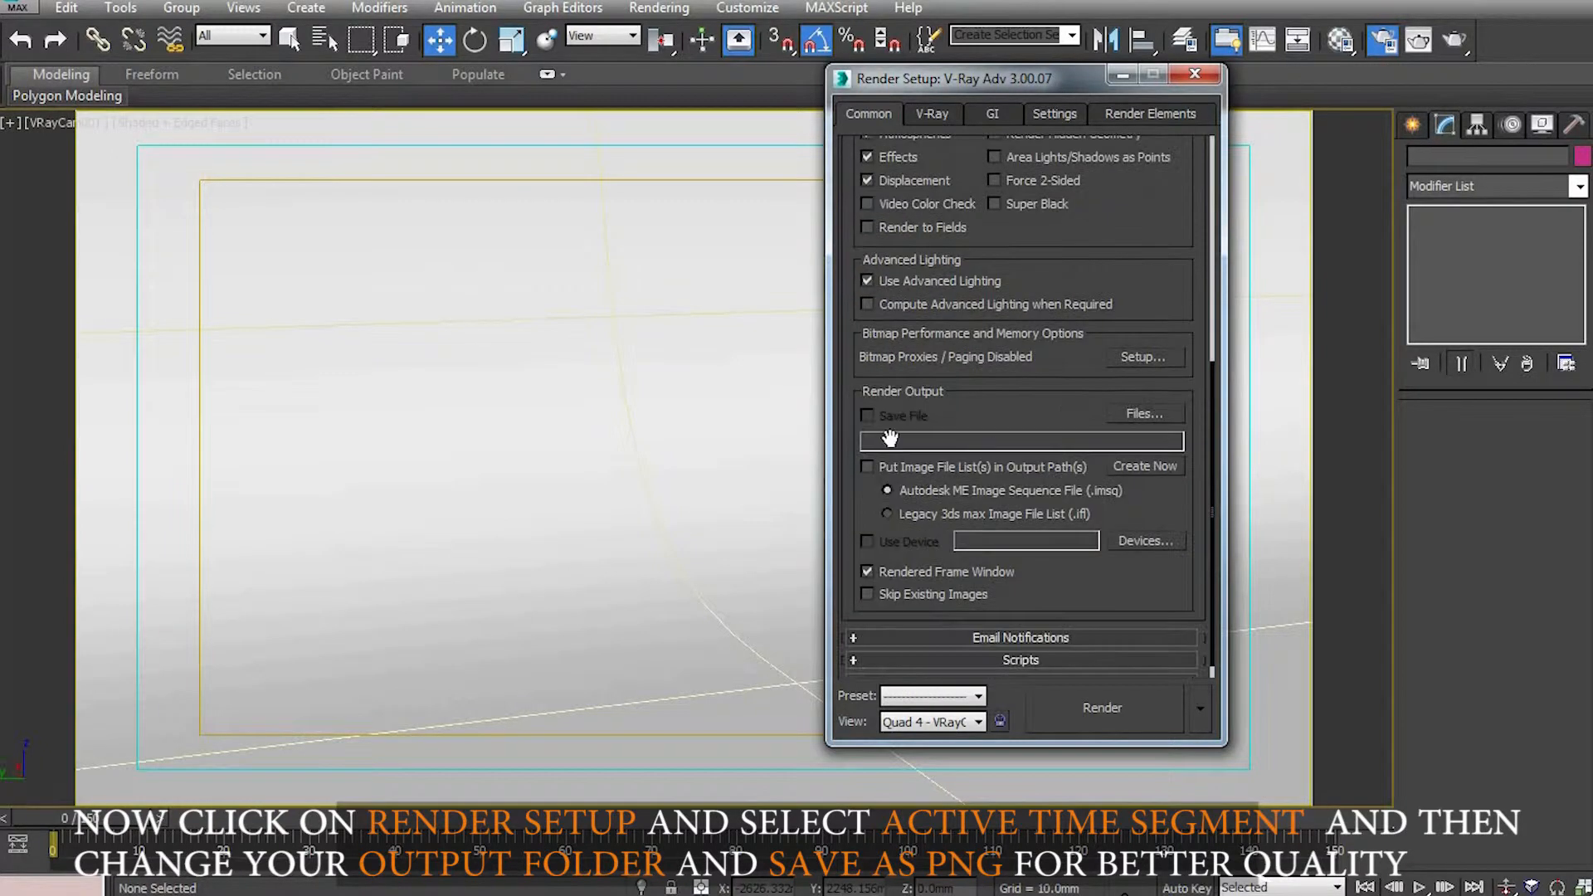
left_click(1152, 413)
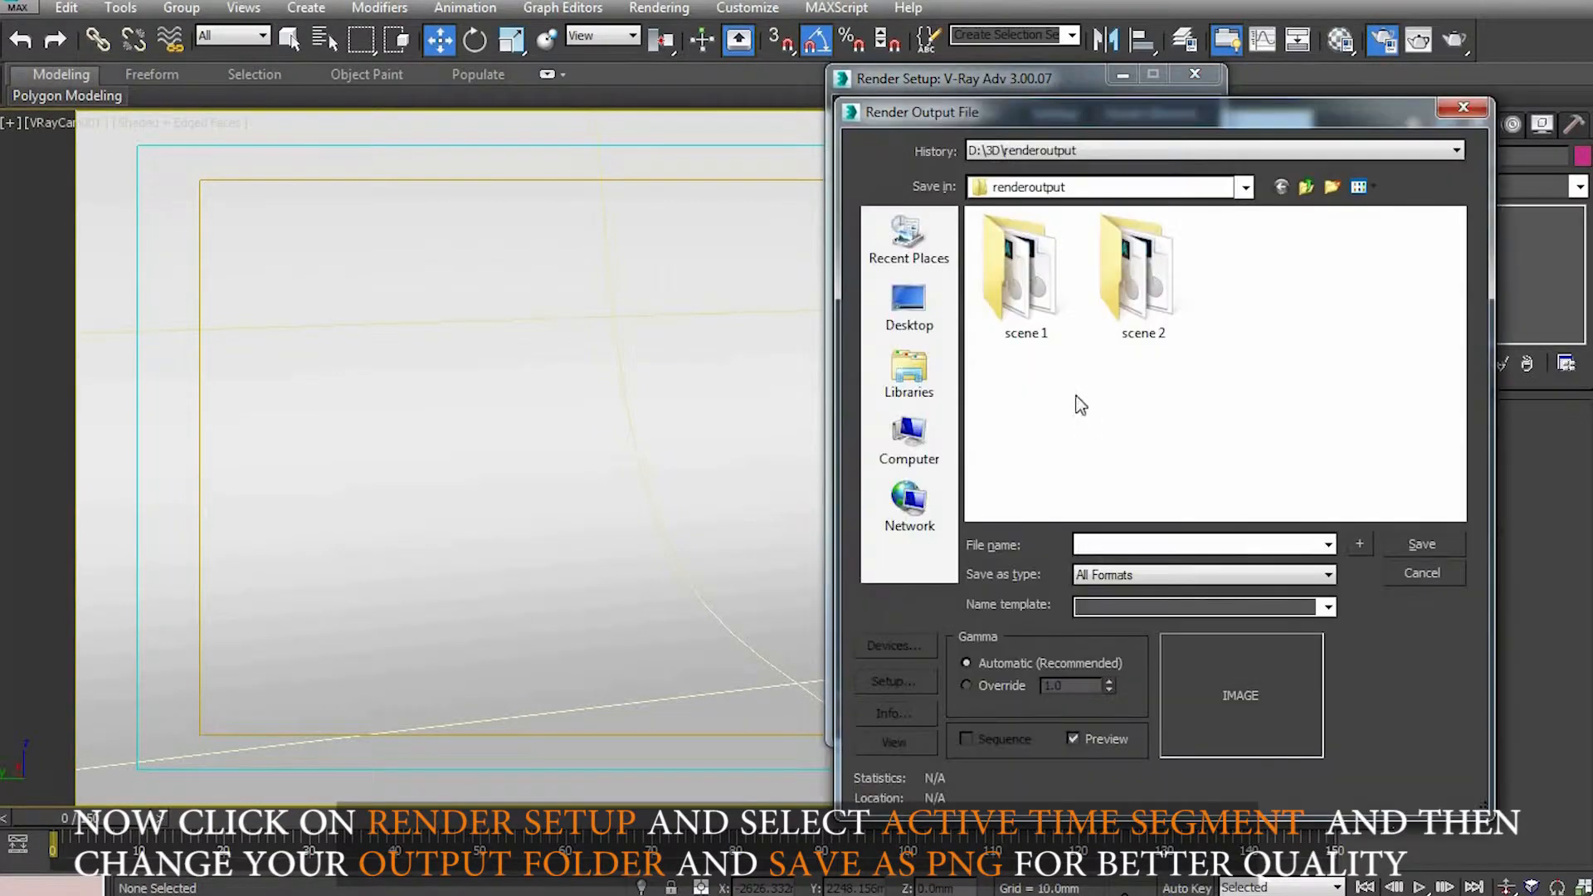
left_click(1155, 575)
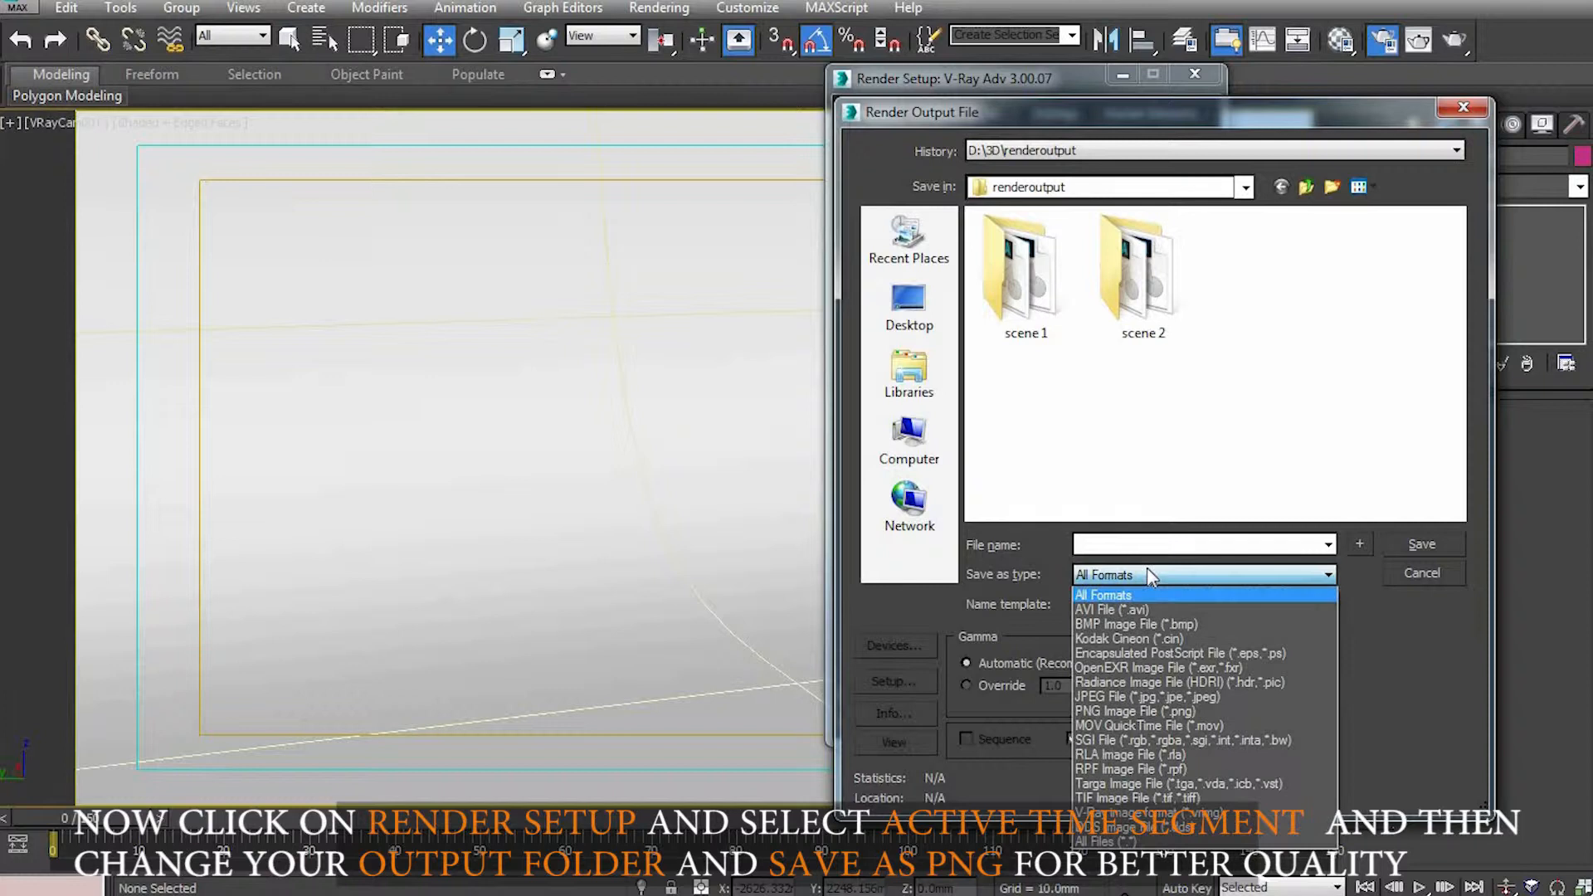
left_click(1135, 711)
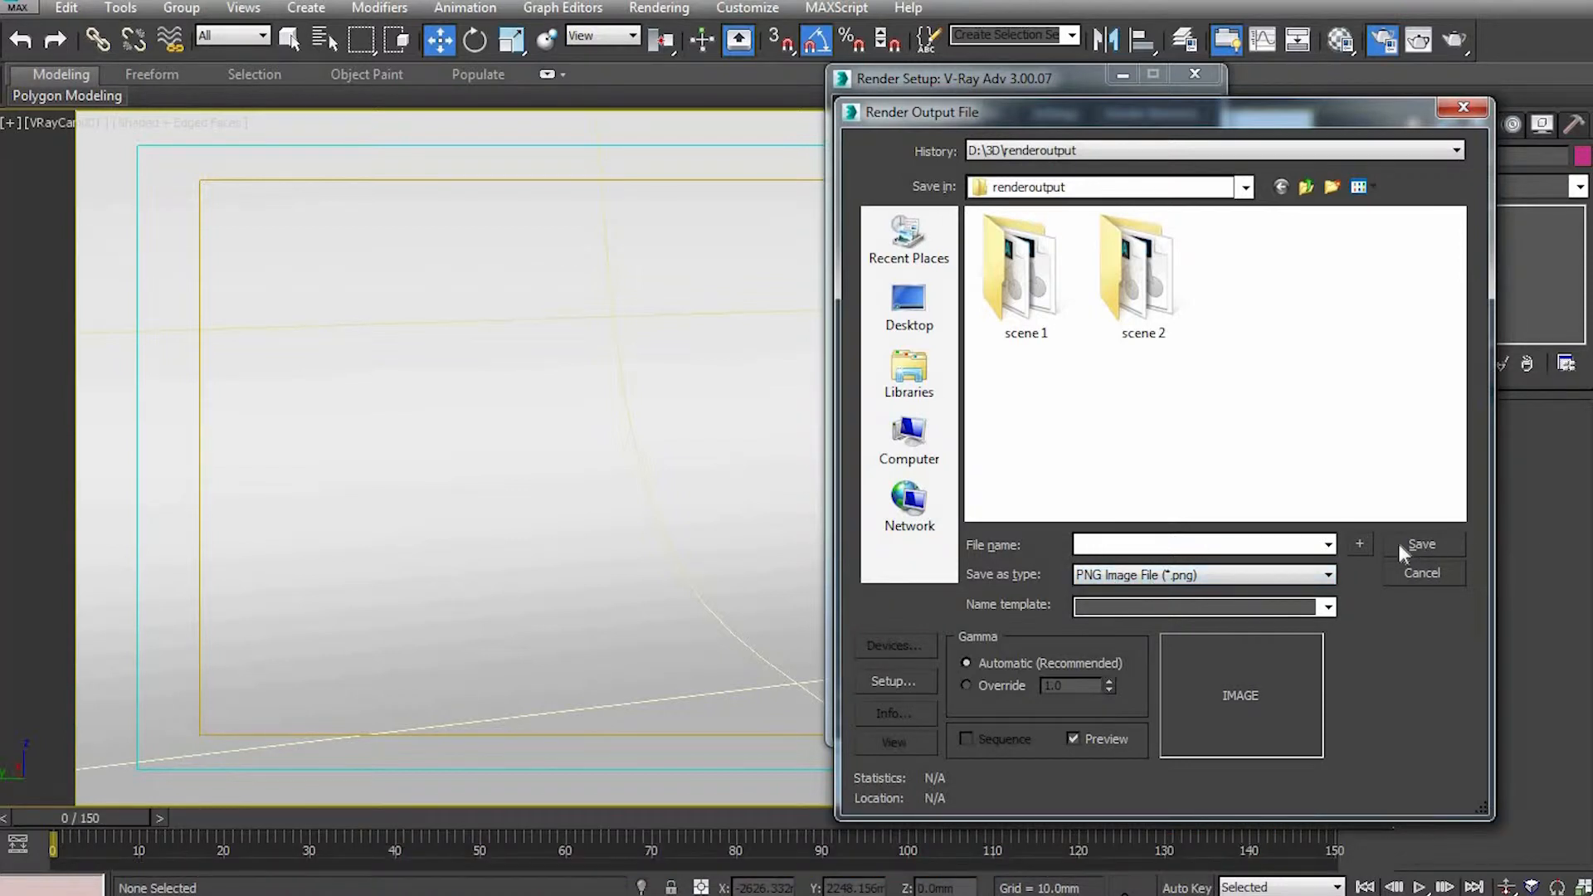
type("1")
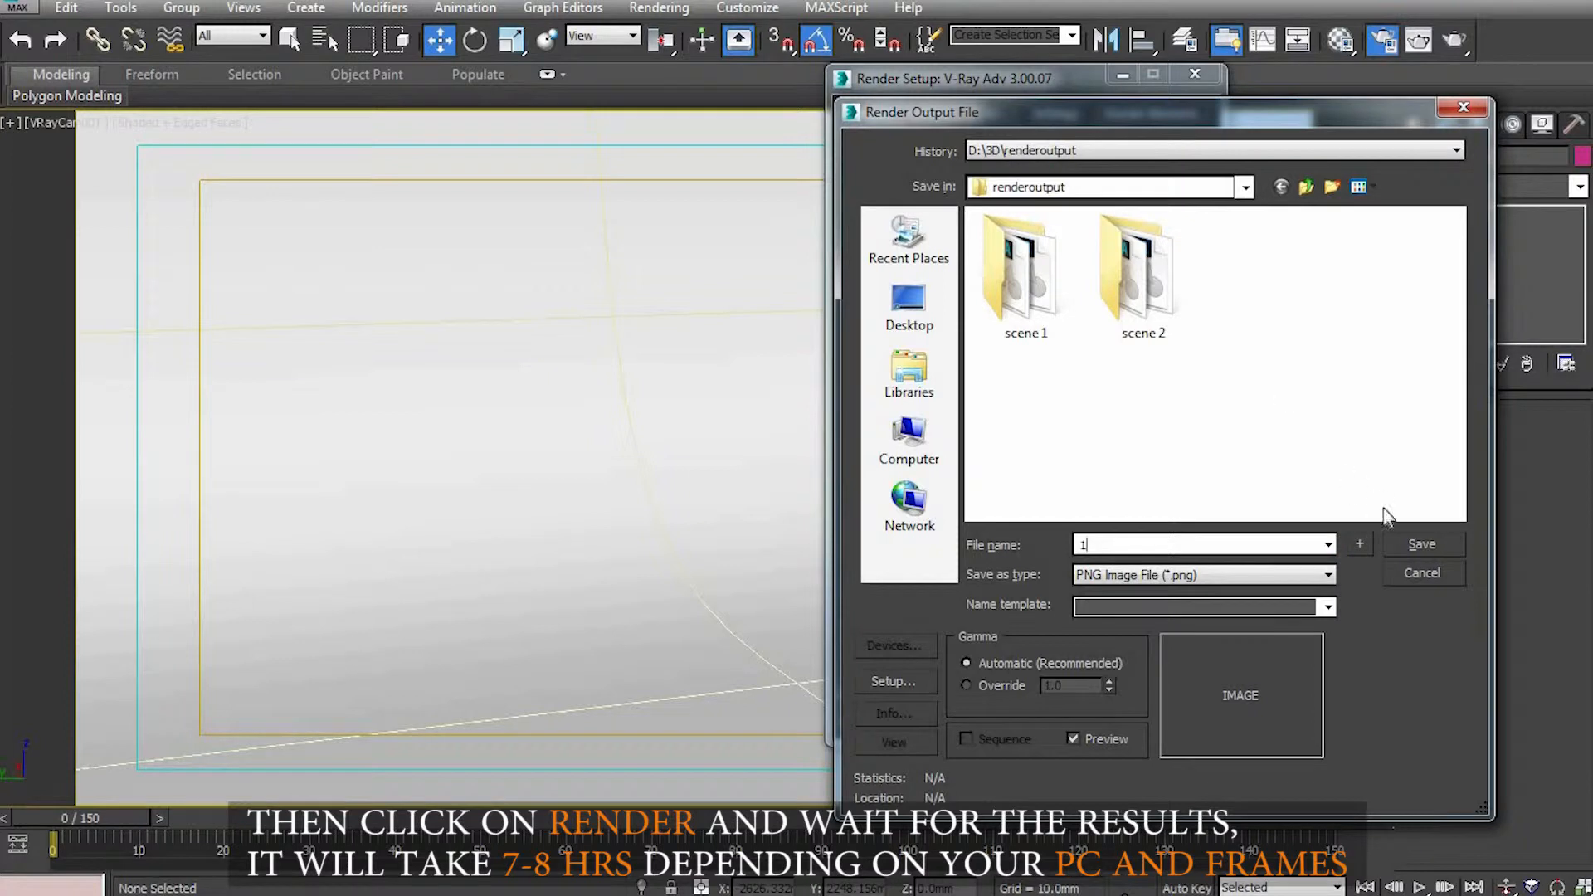
left_click(1404, 541)
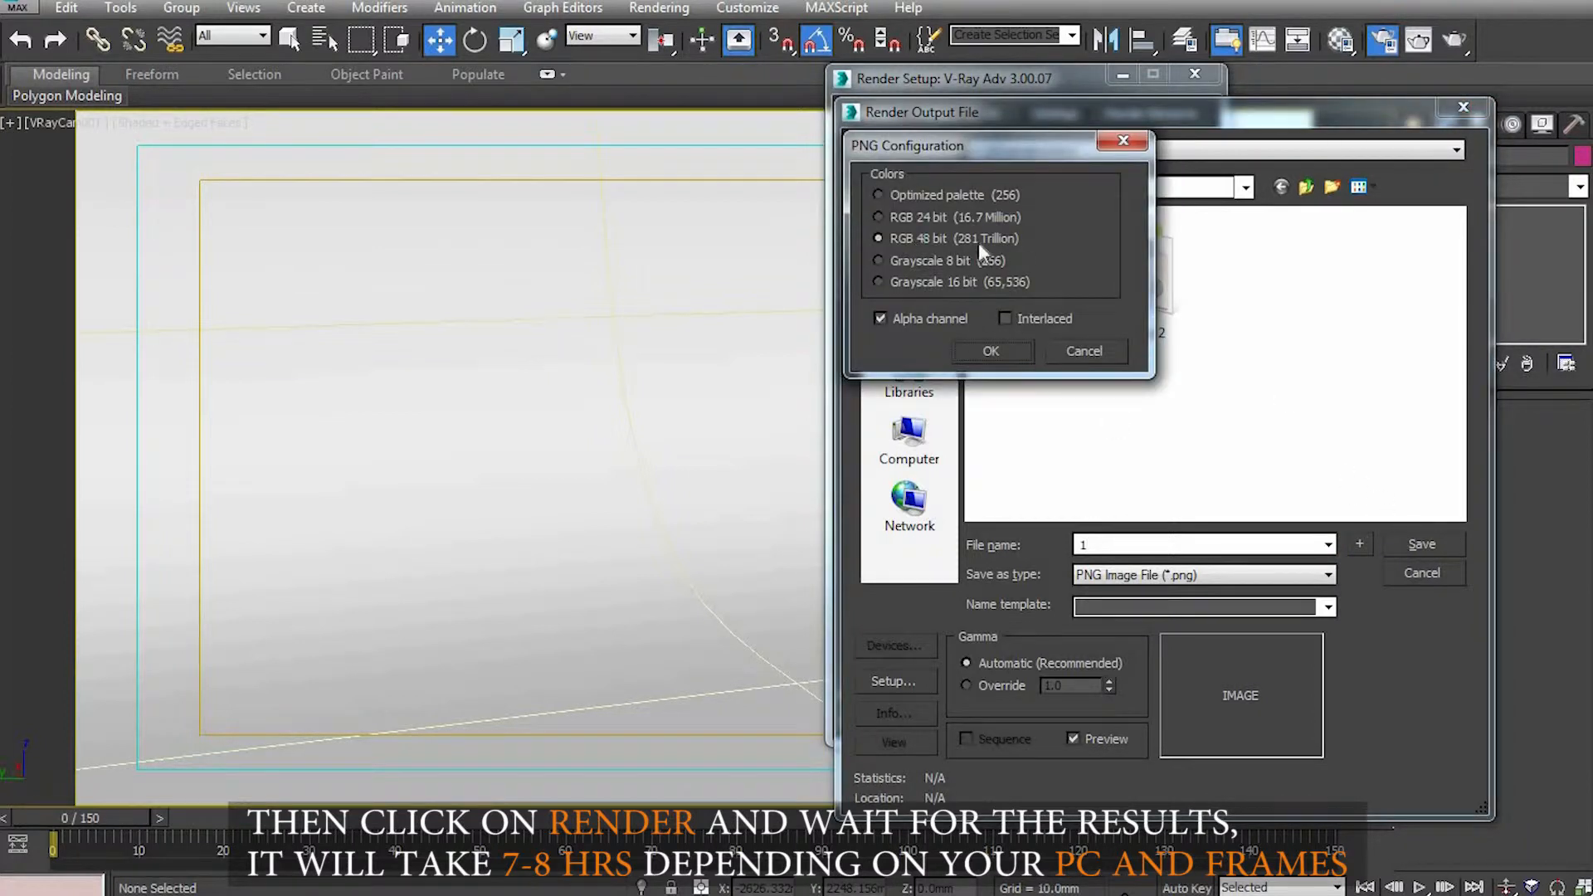
left_click(994, 354)
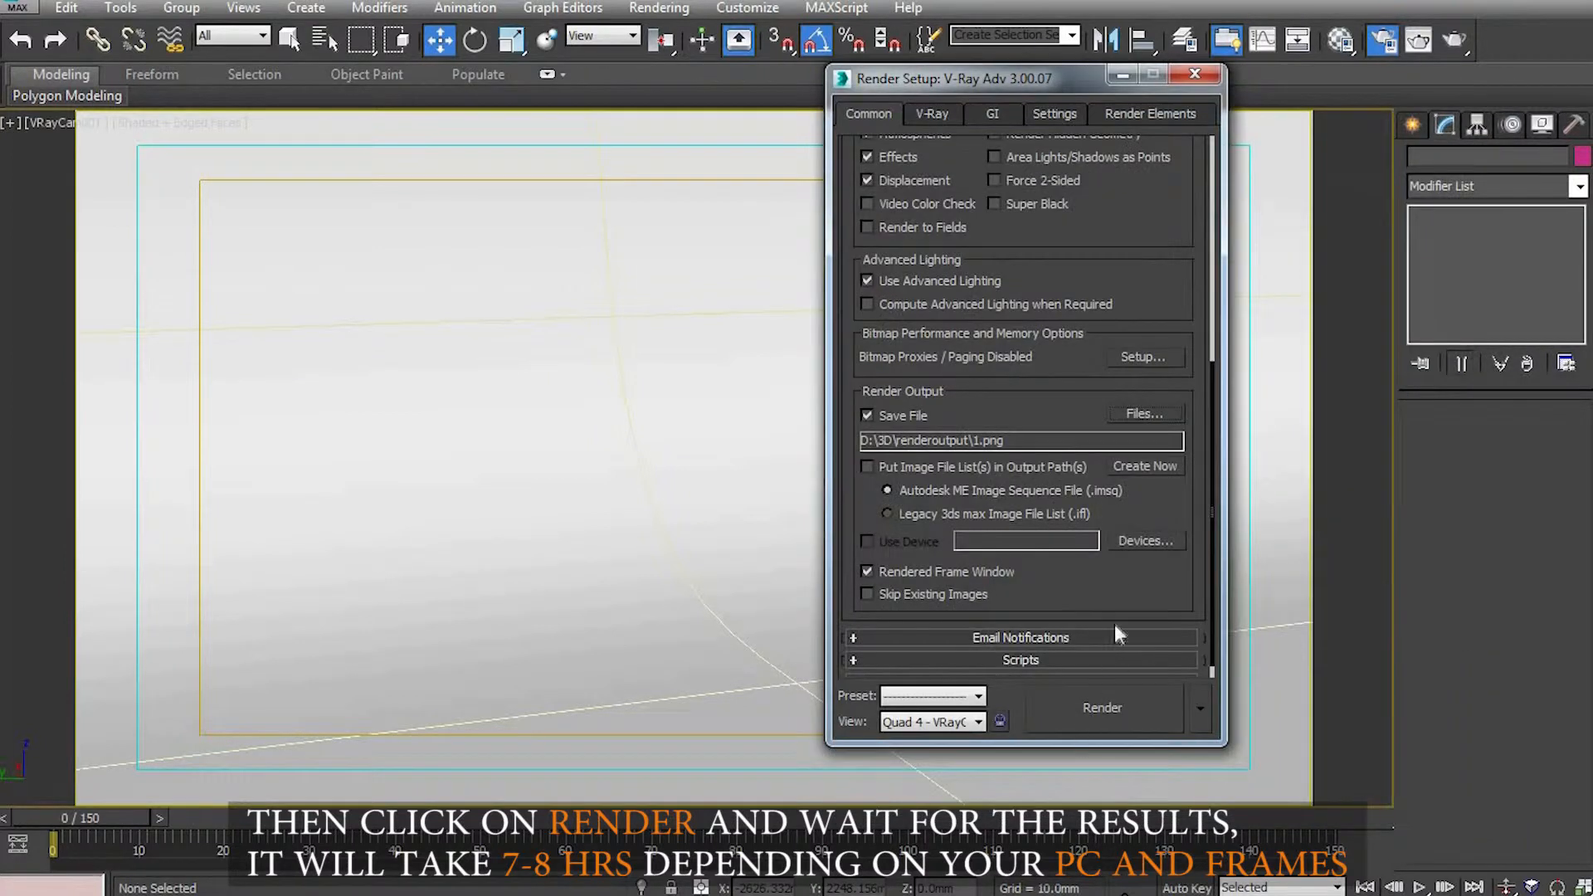
scroll(1122, 591, "down", 1)
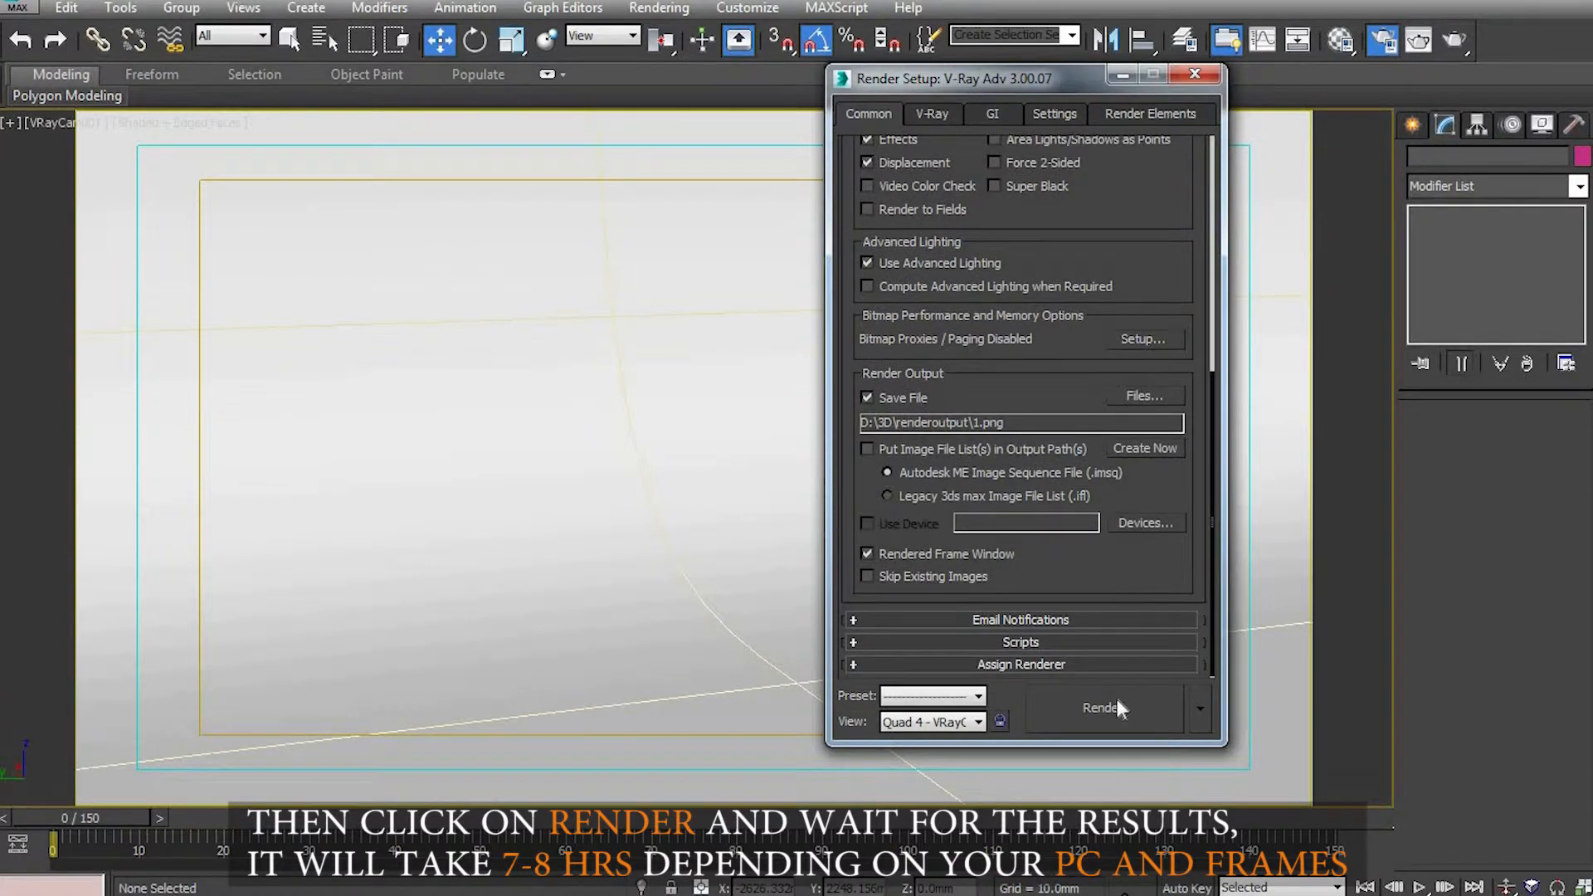
left_click(1117, 703)
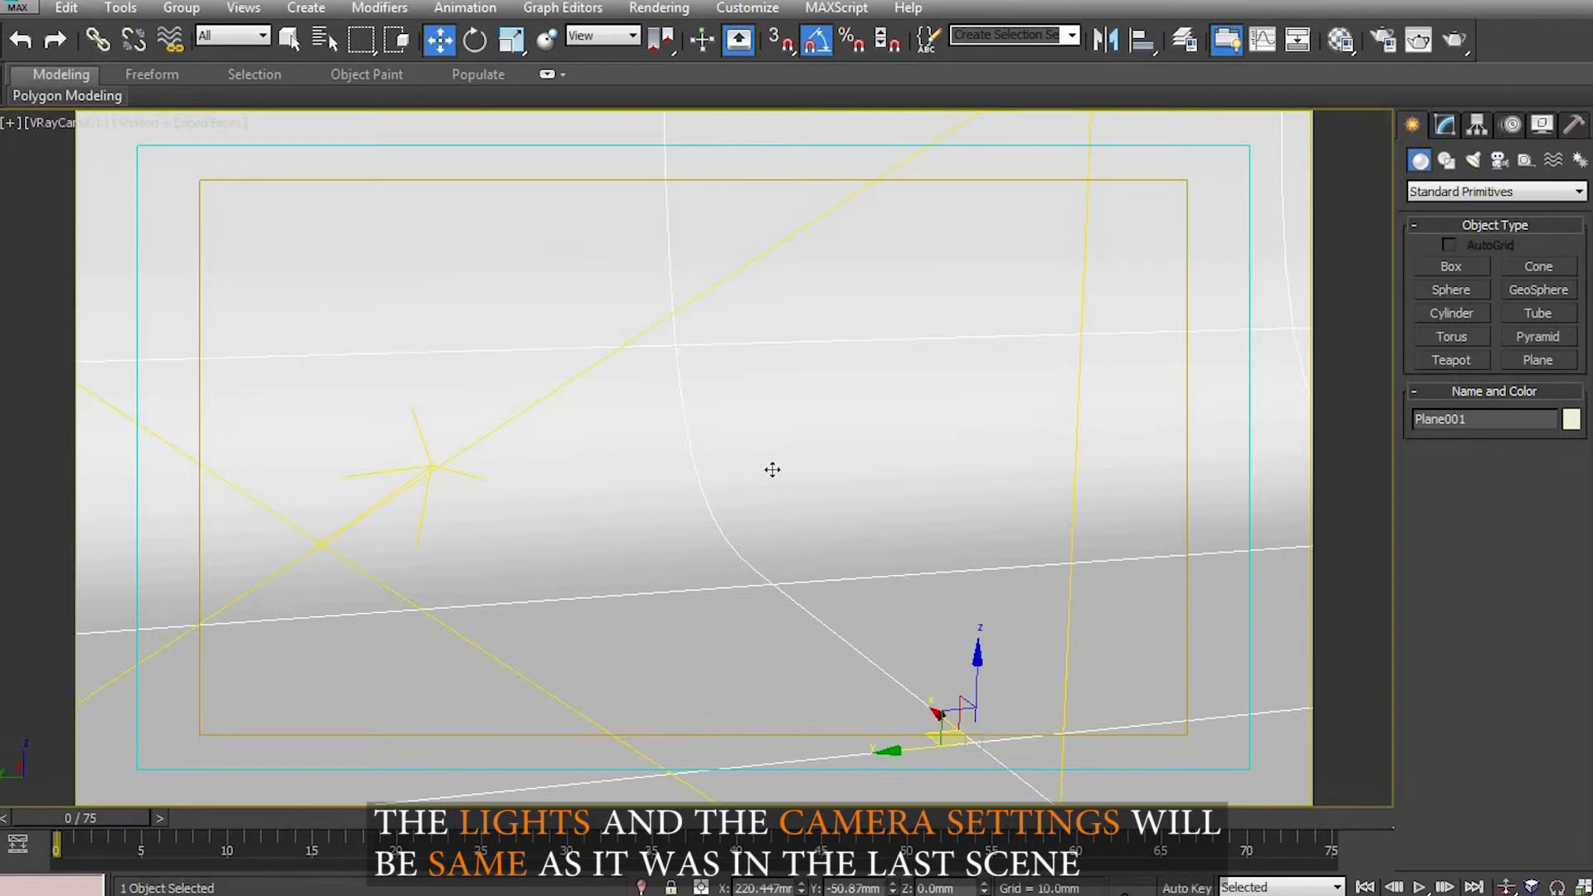
Examine the parameters of the V-Ray lights around and above the can in the second scene
key("p")
scroll(832, 495, "down", 6)
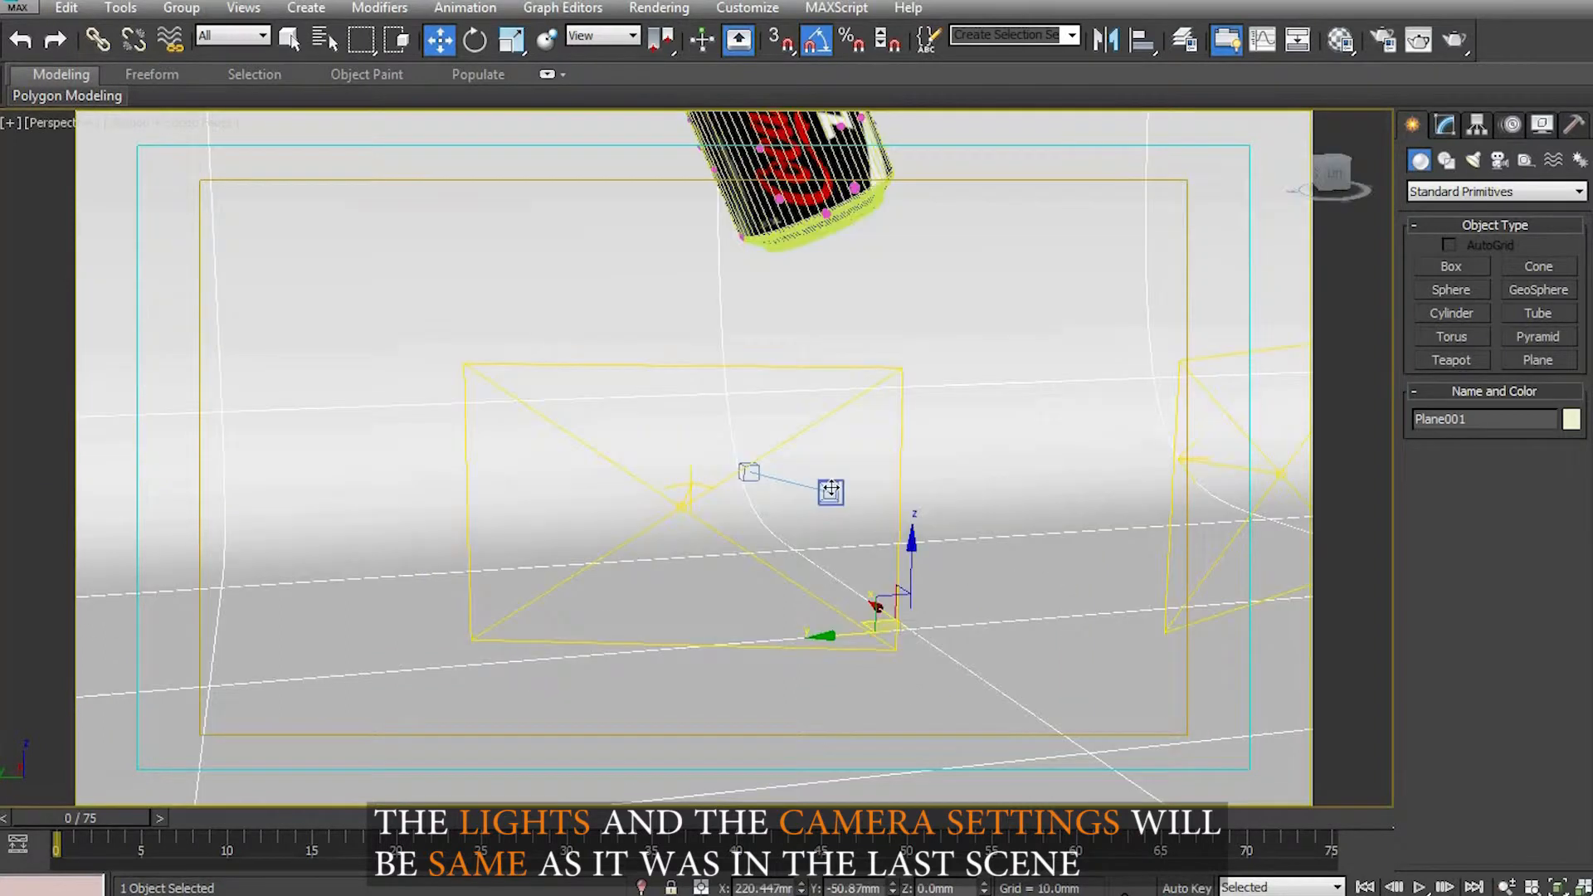
middle_click_drag(844, 601, 659, 439, "alt")
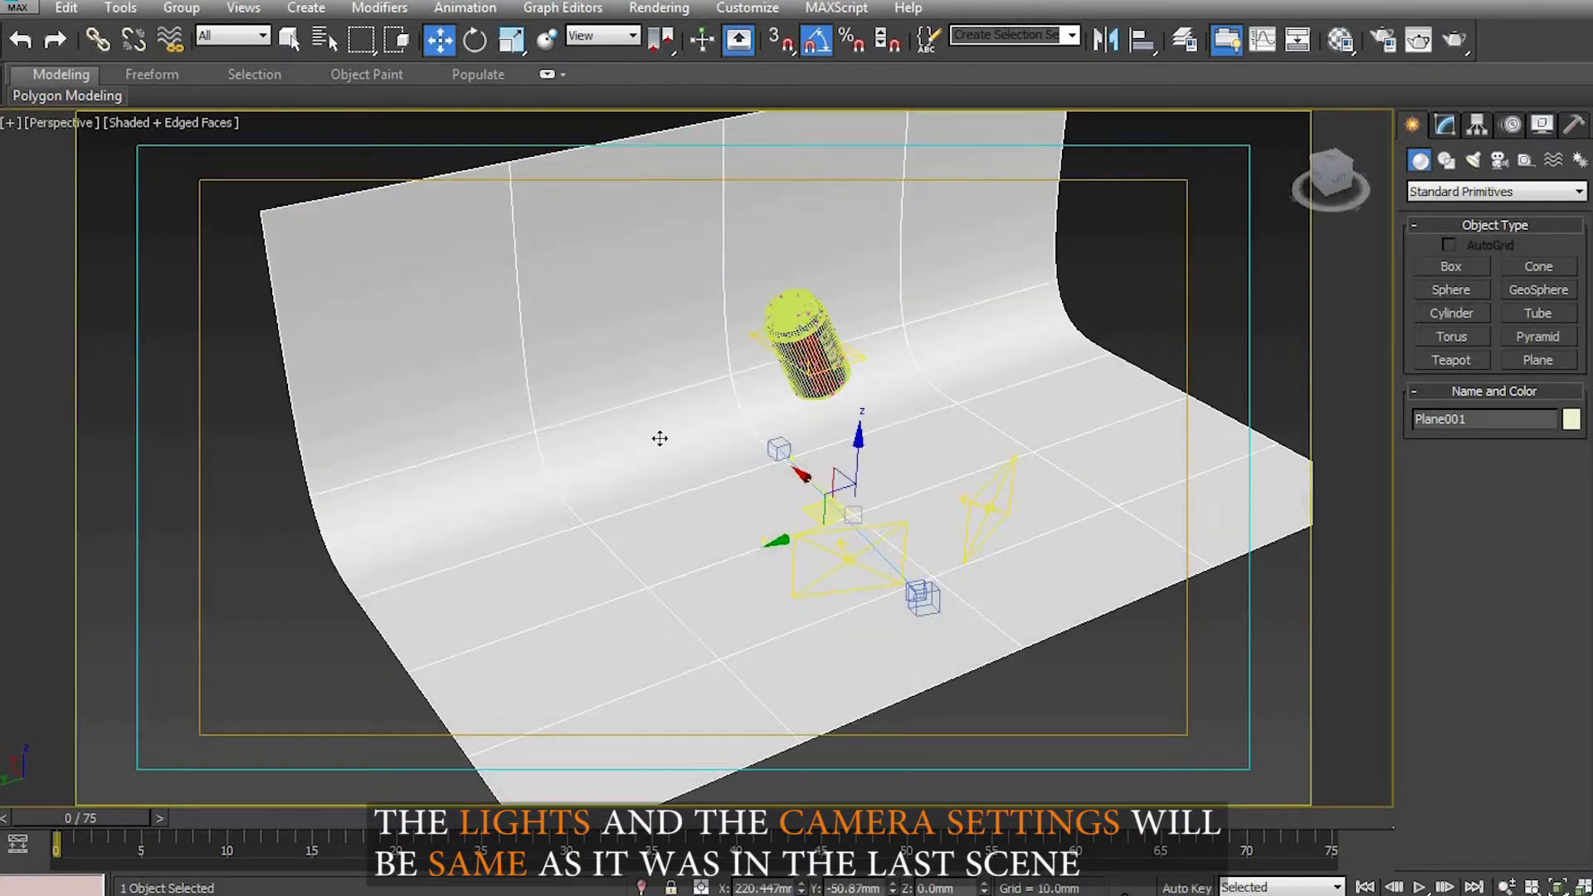
left_click(850, 564)
left_click(1444, 124)
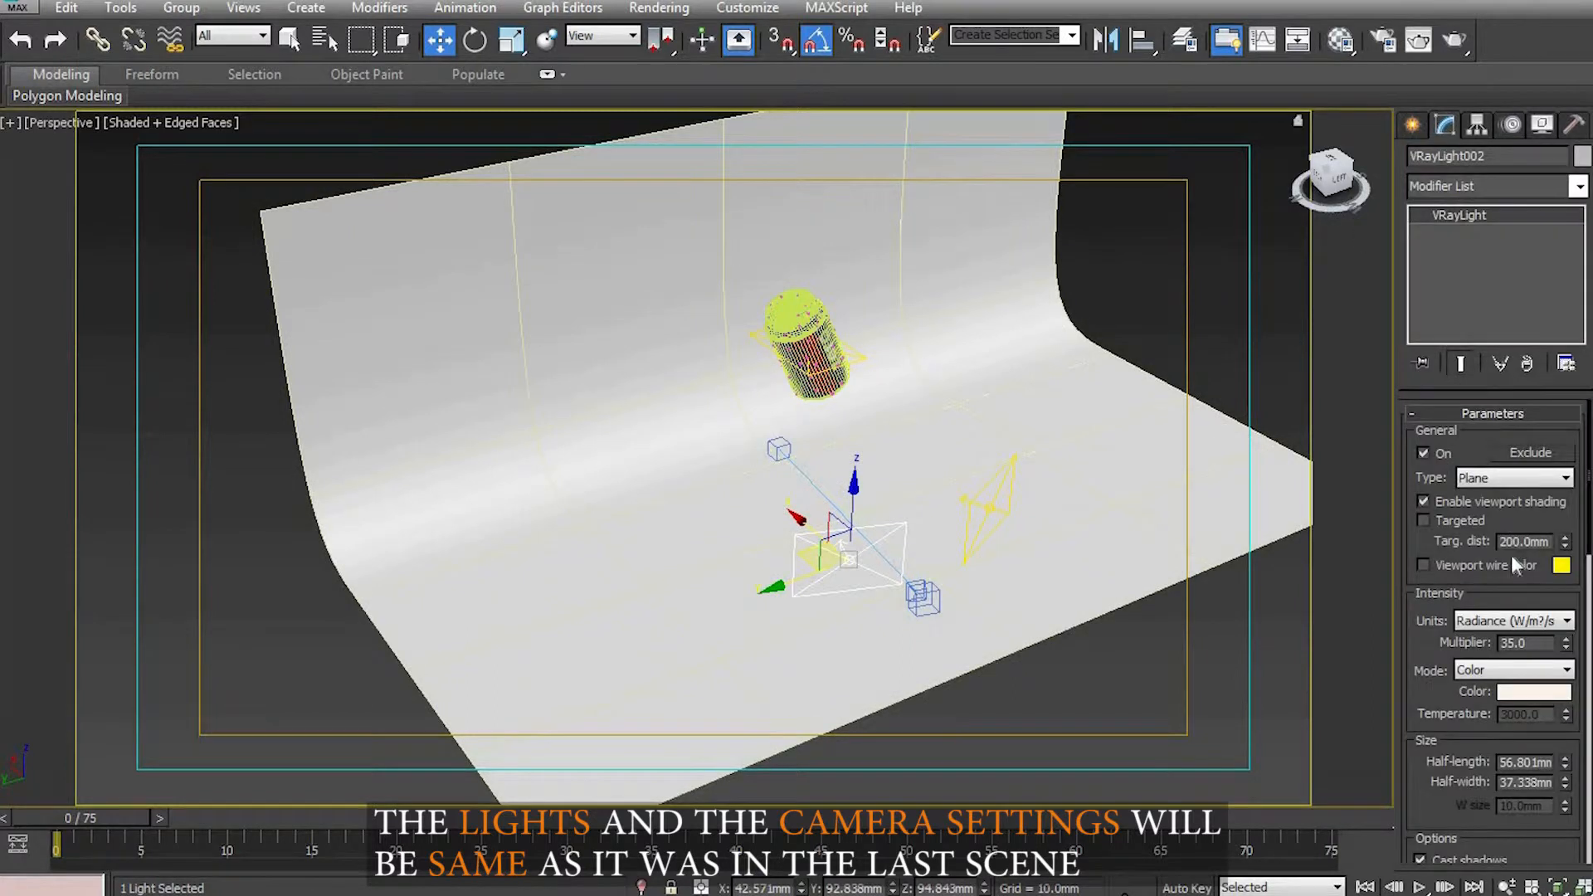
left_click(992, 507)
left_click(757, 336)
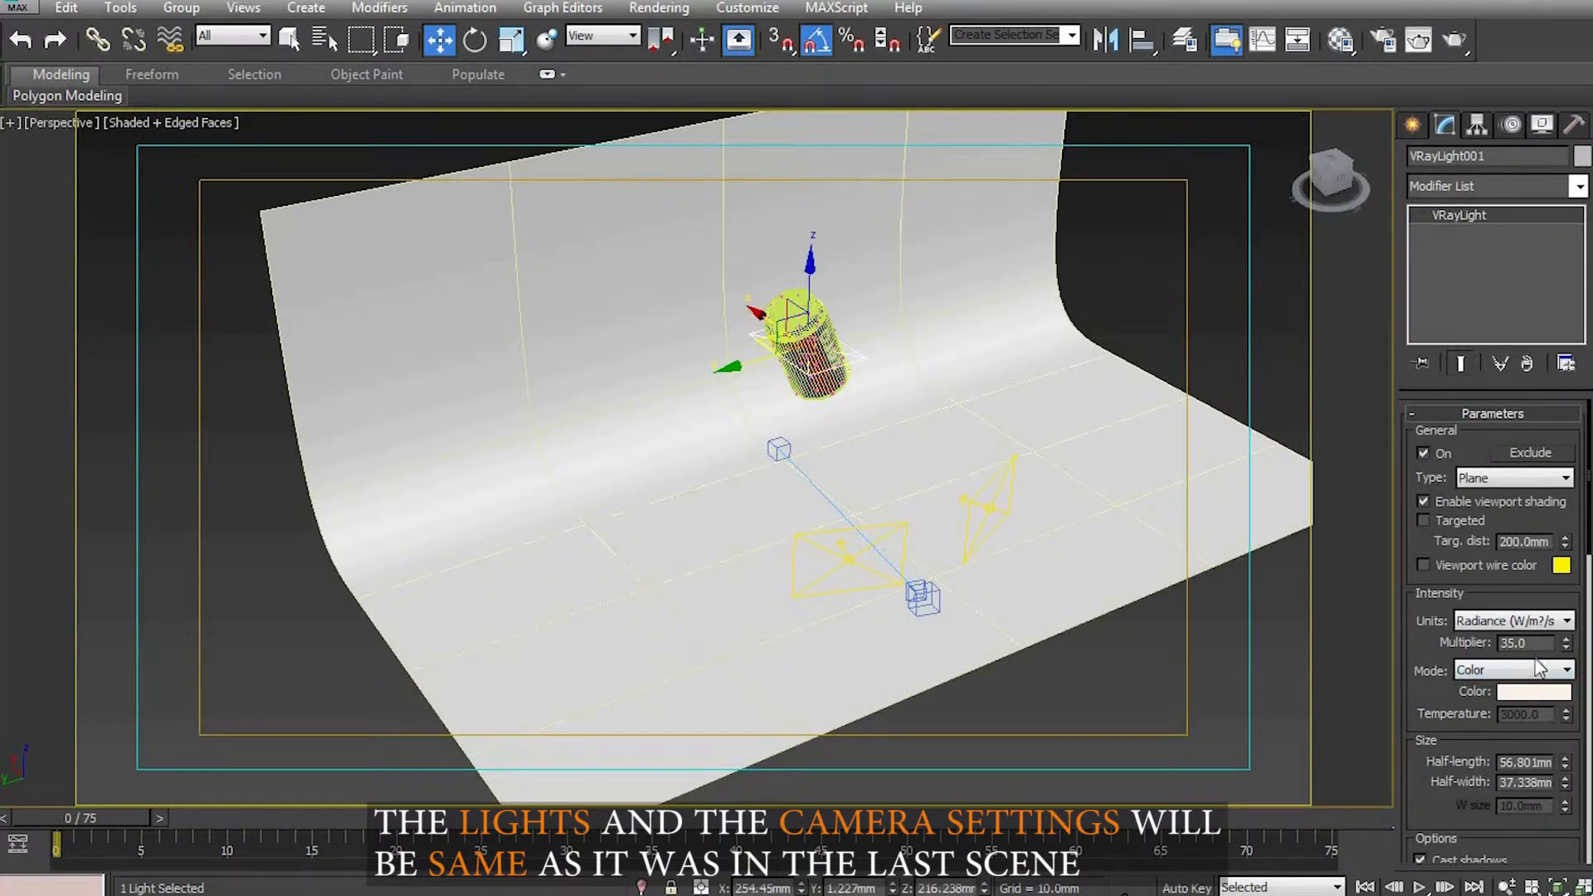
Examine the VRay camera's basic parameters and its framing of the backdrop, and return to the perspective view
left_click(1179, 292)
scroll(917, 508, "up", 3)
left_click(934, 662)
key("c")
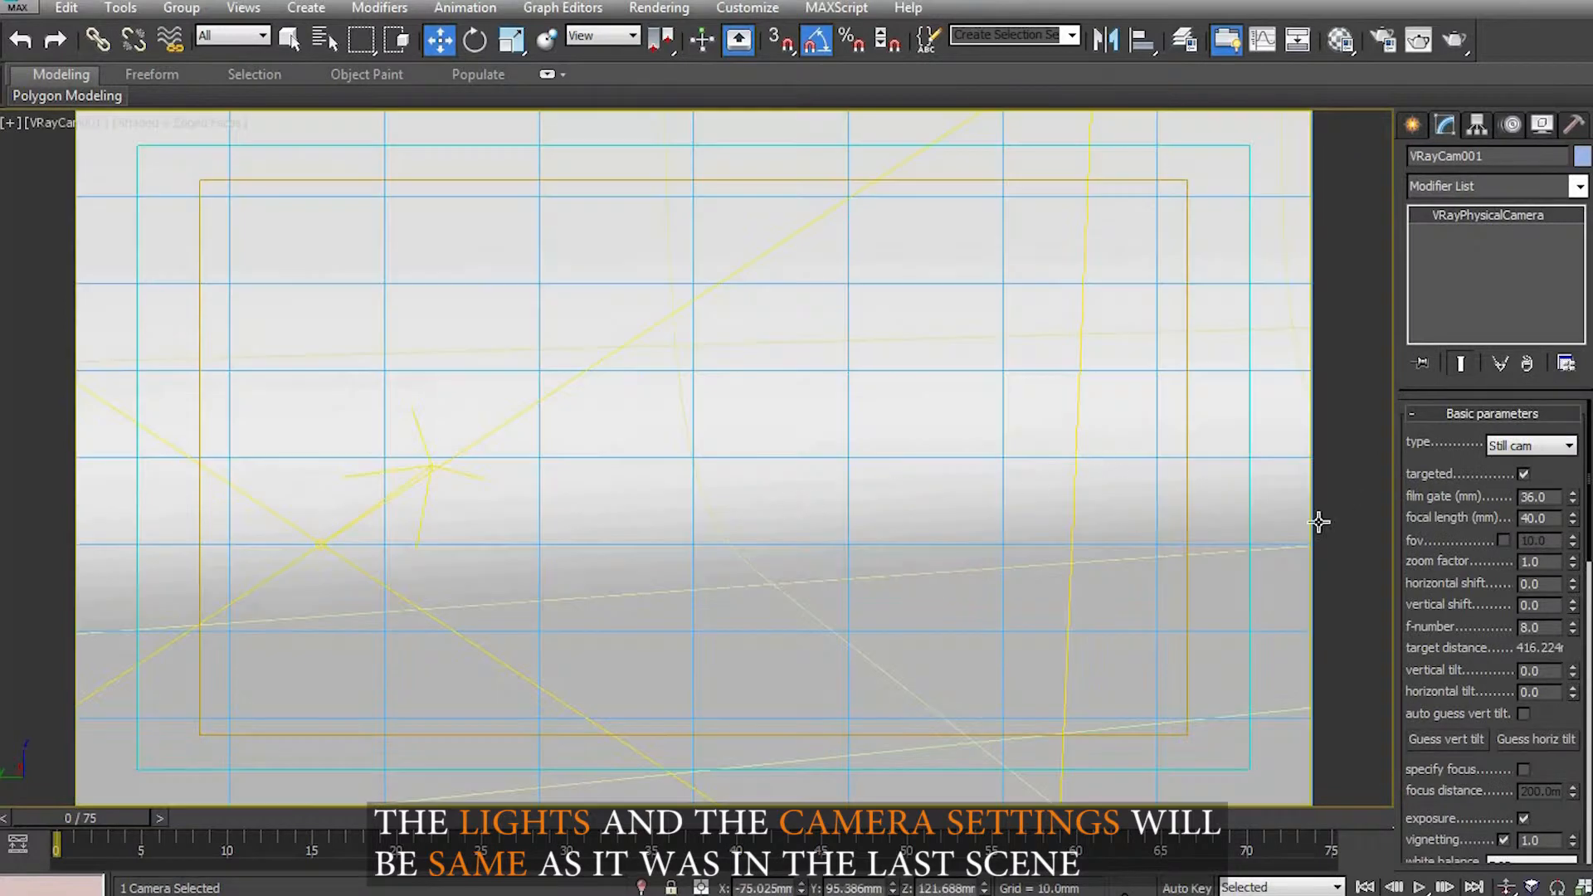
key("p")
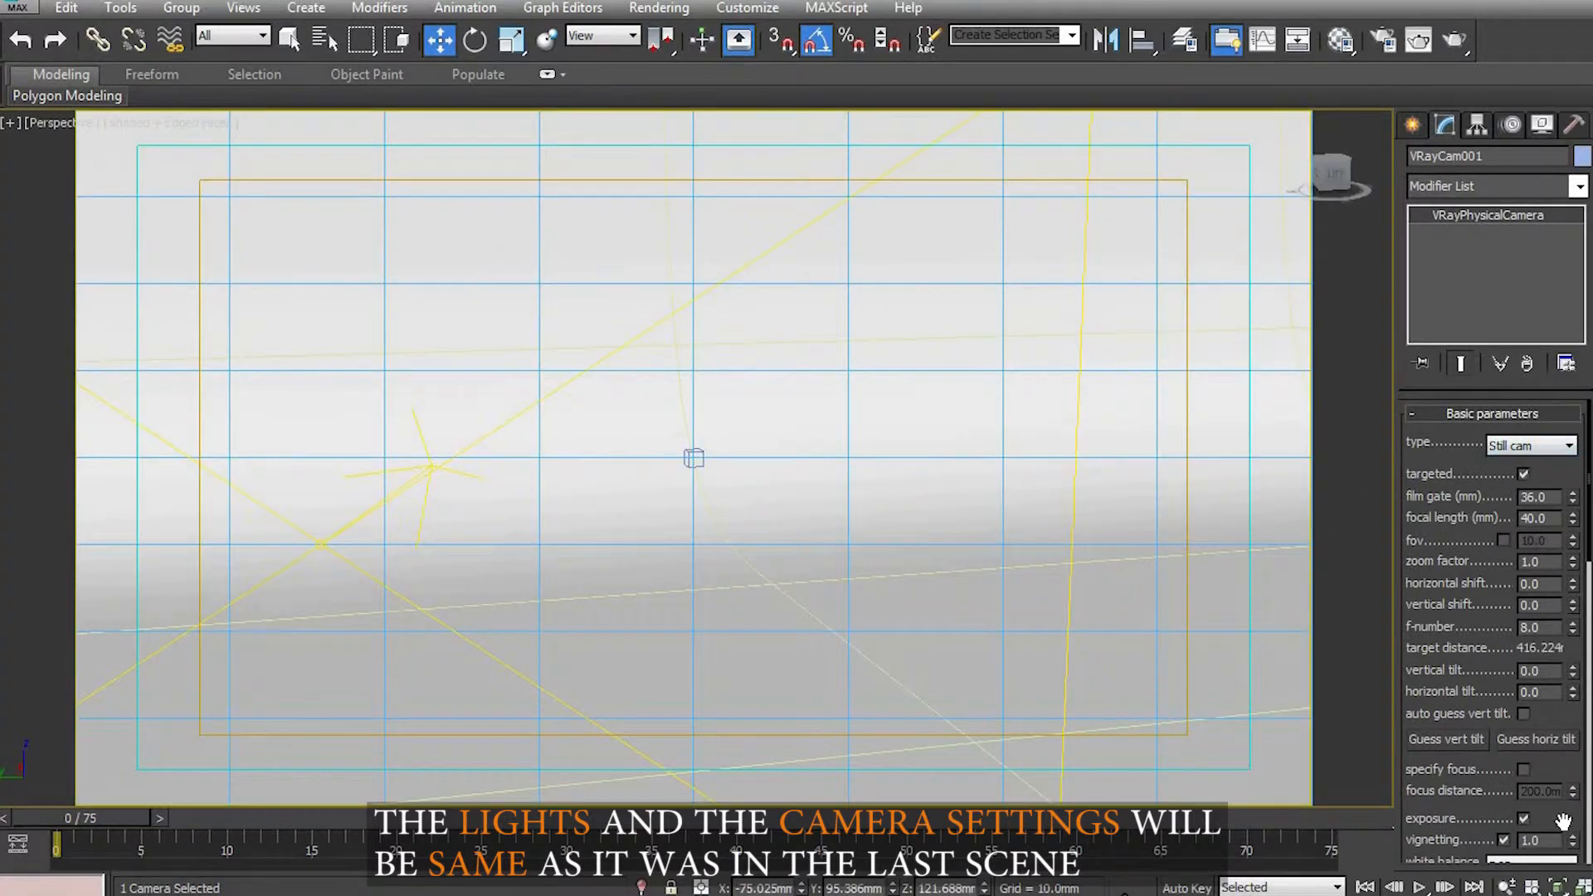
scroll(1563, 821, "down", 2)
scroll(1076, 462, "down", 6)
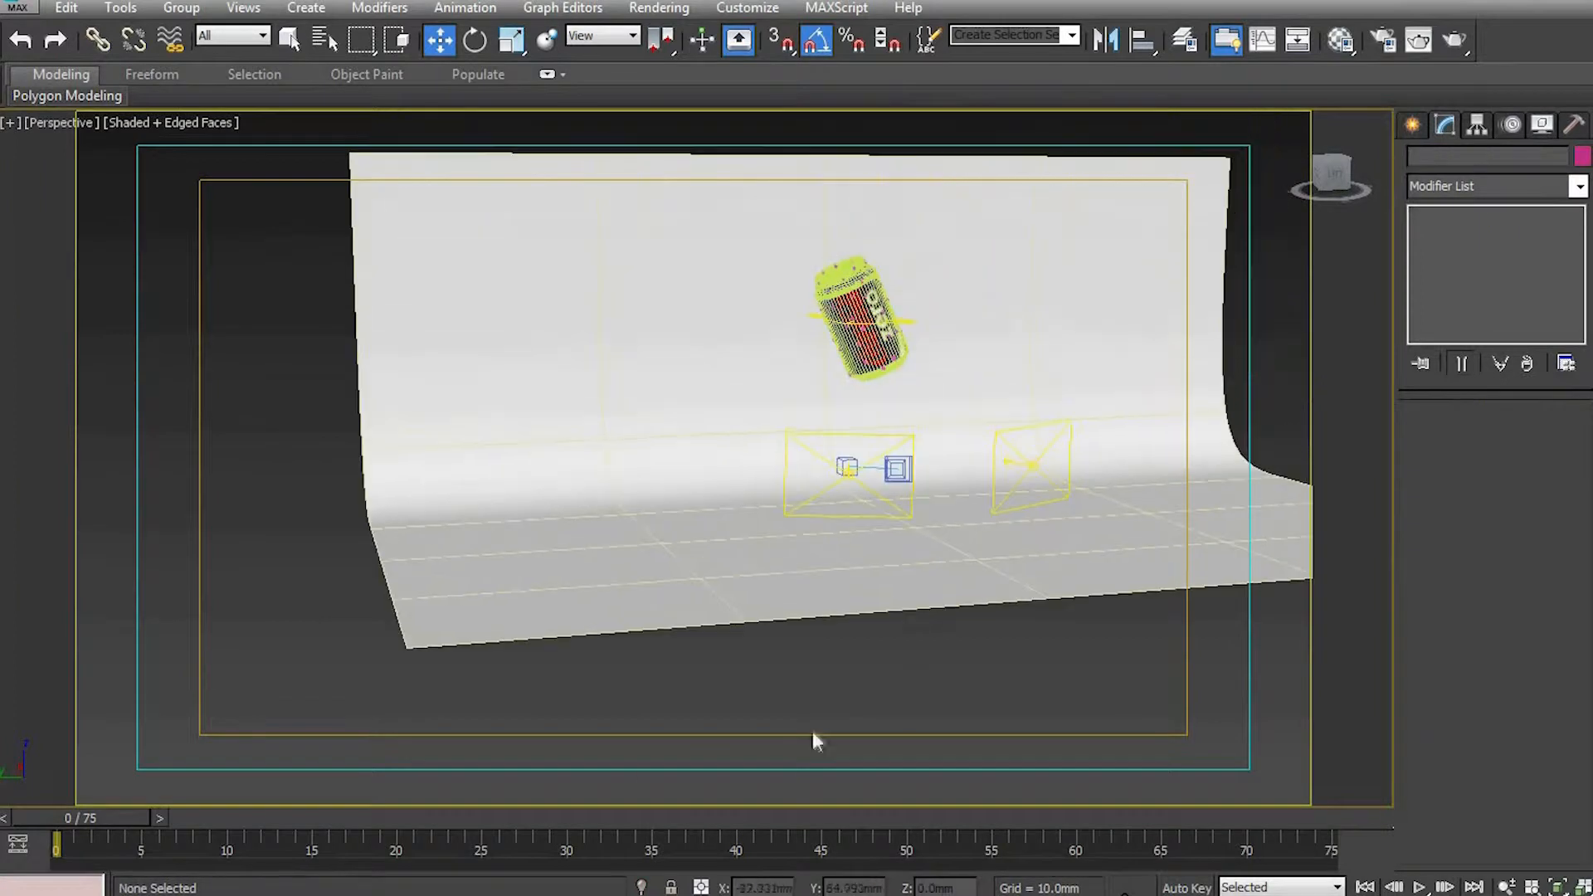
With the coke with drops group selected, turn on Auto Key at frame 75 and tilt the can to about X 11°, Y 28°, Z 113°
key("c")
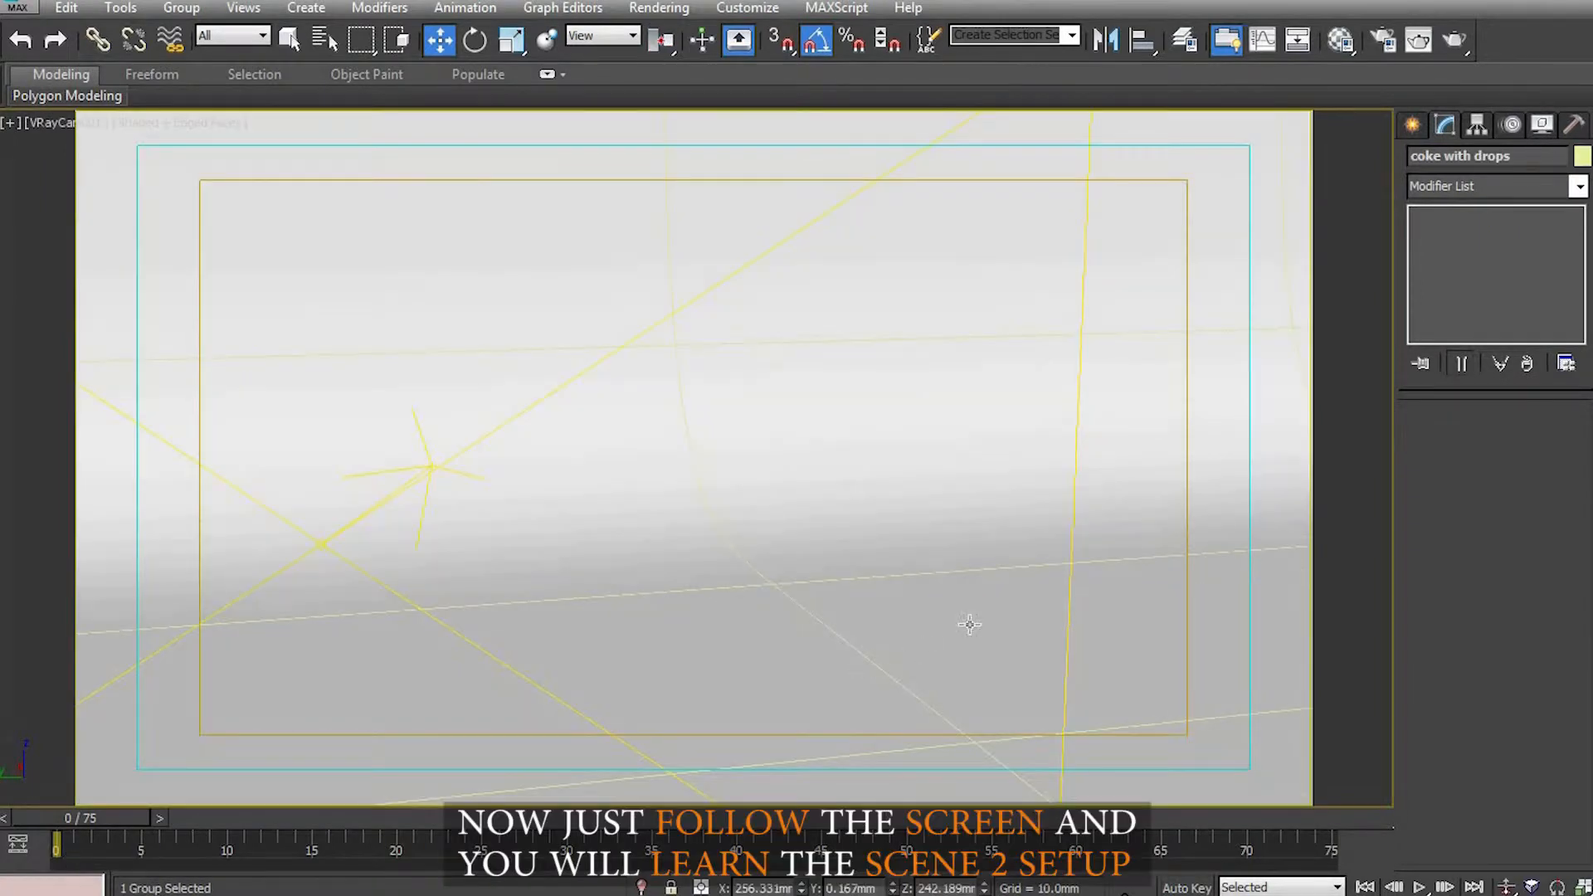
key("p")
left_click_drag(120, 820, 1328, 818)
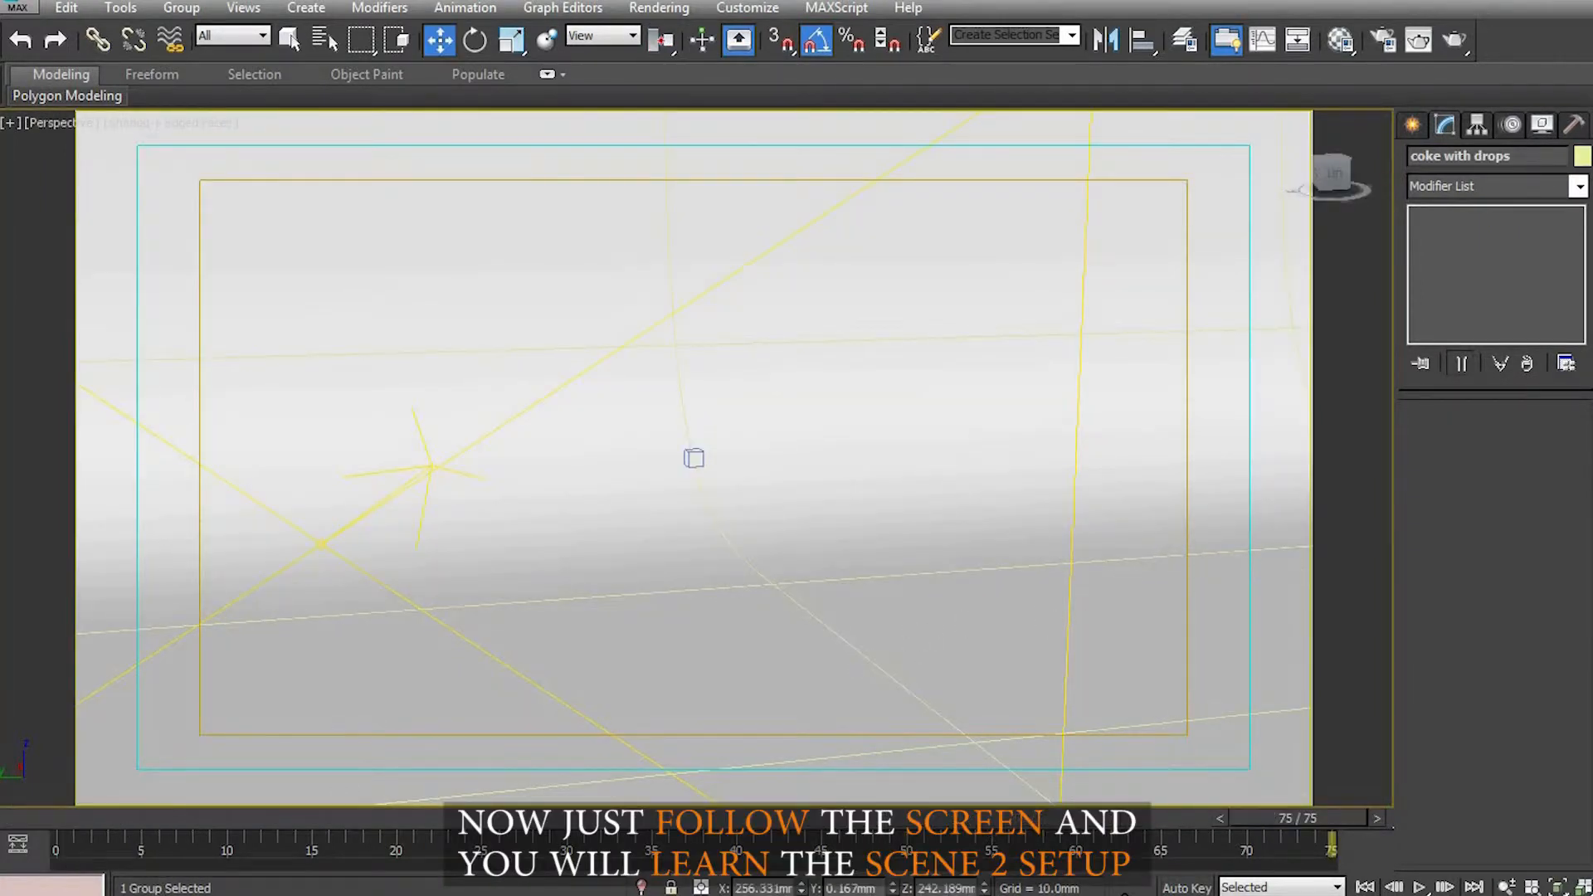
left_click(1185, 888)
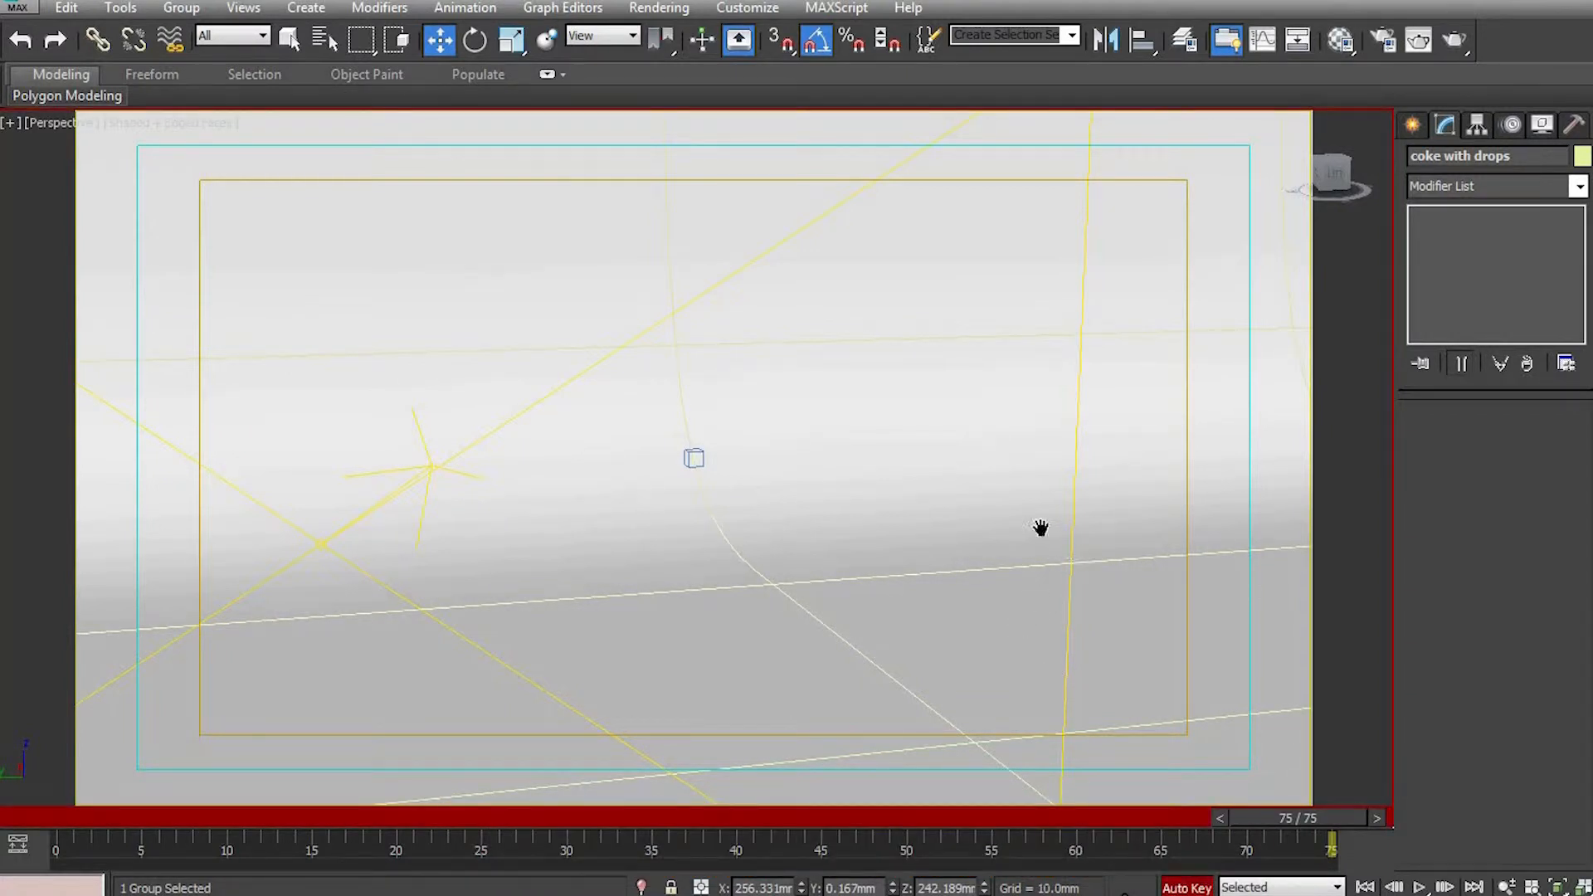
scroll(1041, 527, "down", 5)
key("e")
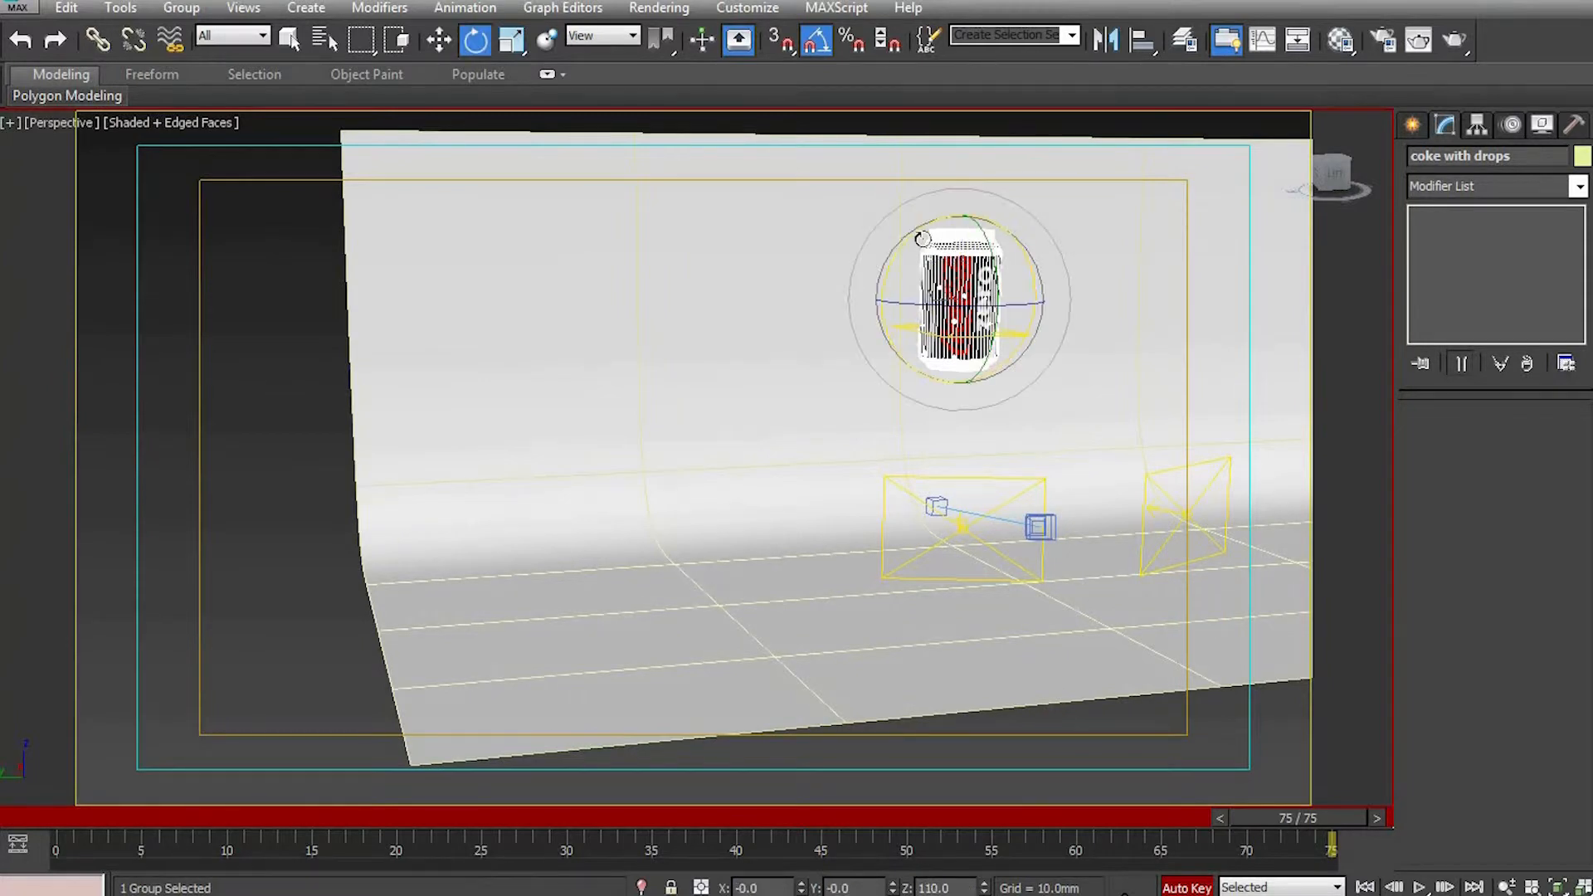
left_click_drag(891, 253, 879, 258)
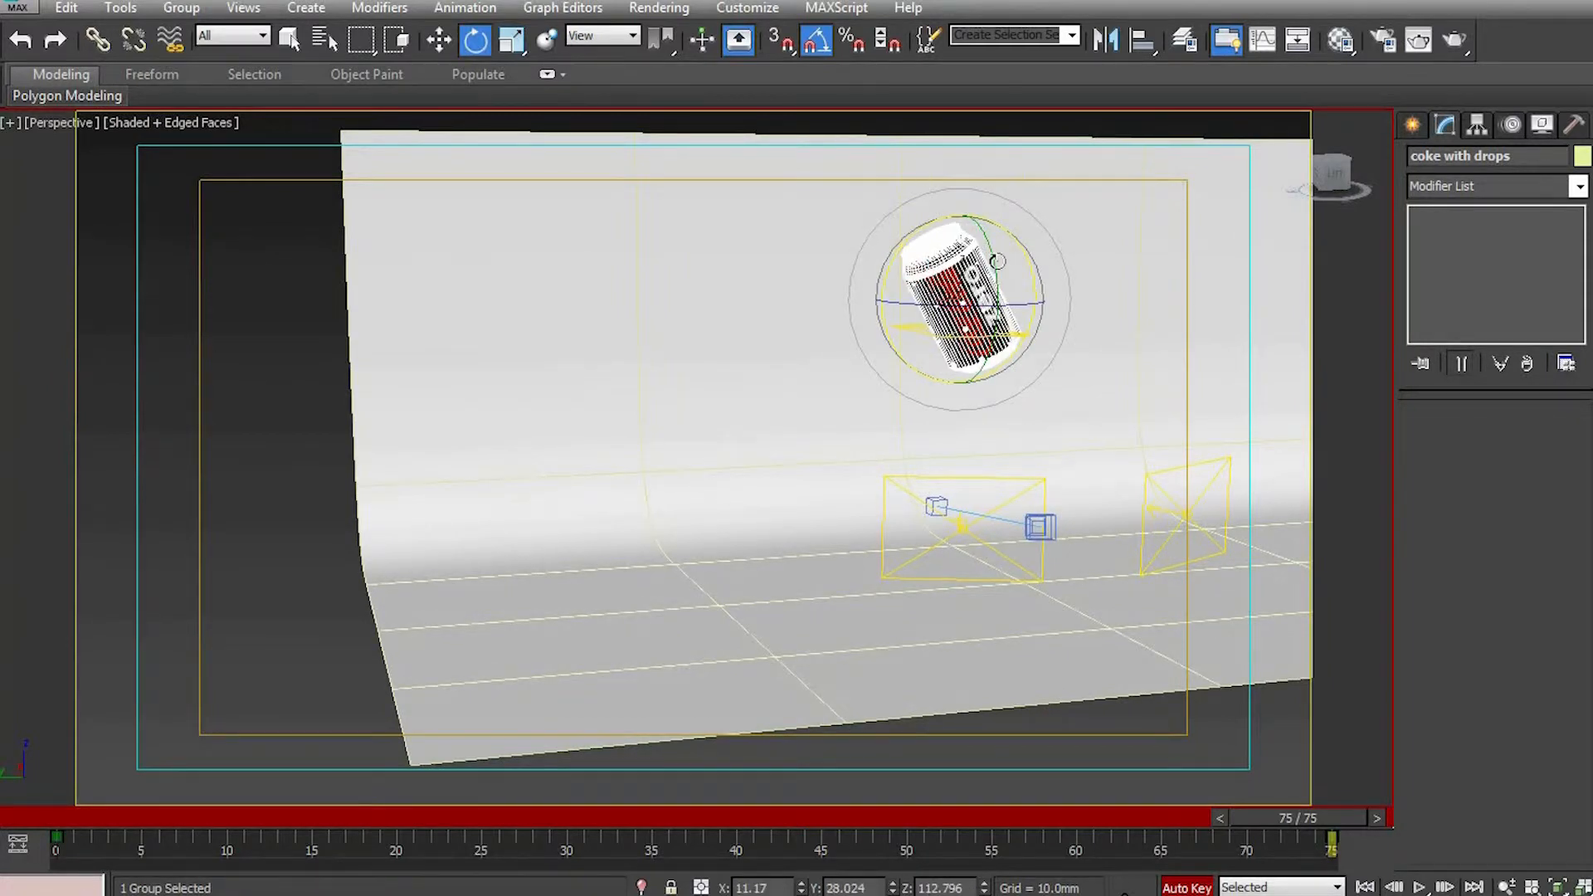
At frame 75, lower the tilted can straight down to about Z 84 mm and spin it about its own axis
key("w")
left_click_drag(961, 218, 960, 417)
scroll(997, 544, "up", 5)
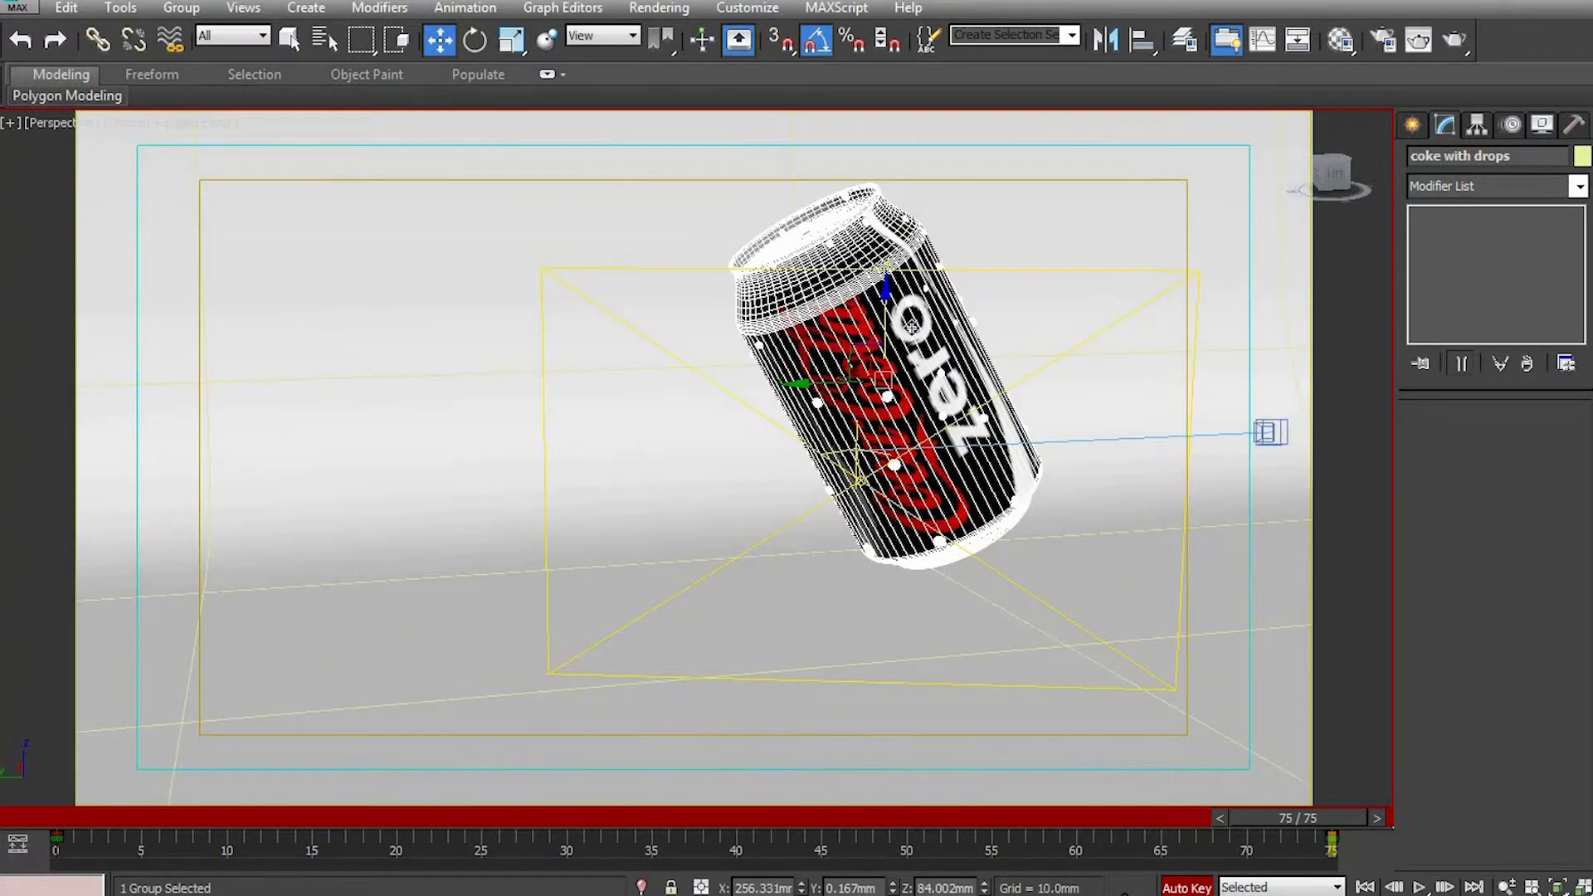
left_click_drag(886, 300, 886, 286)
key("e")
left_click_drag(917, 383, 1273, 331)
Move the can's frame 75 key to frame 50 and bring the timeline back to frame 75
left_click_drag(1321, 814, 925, 845)
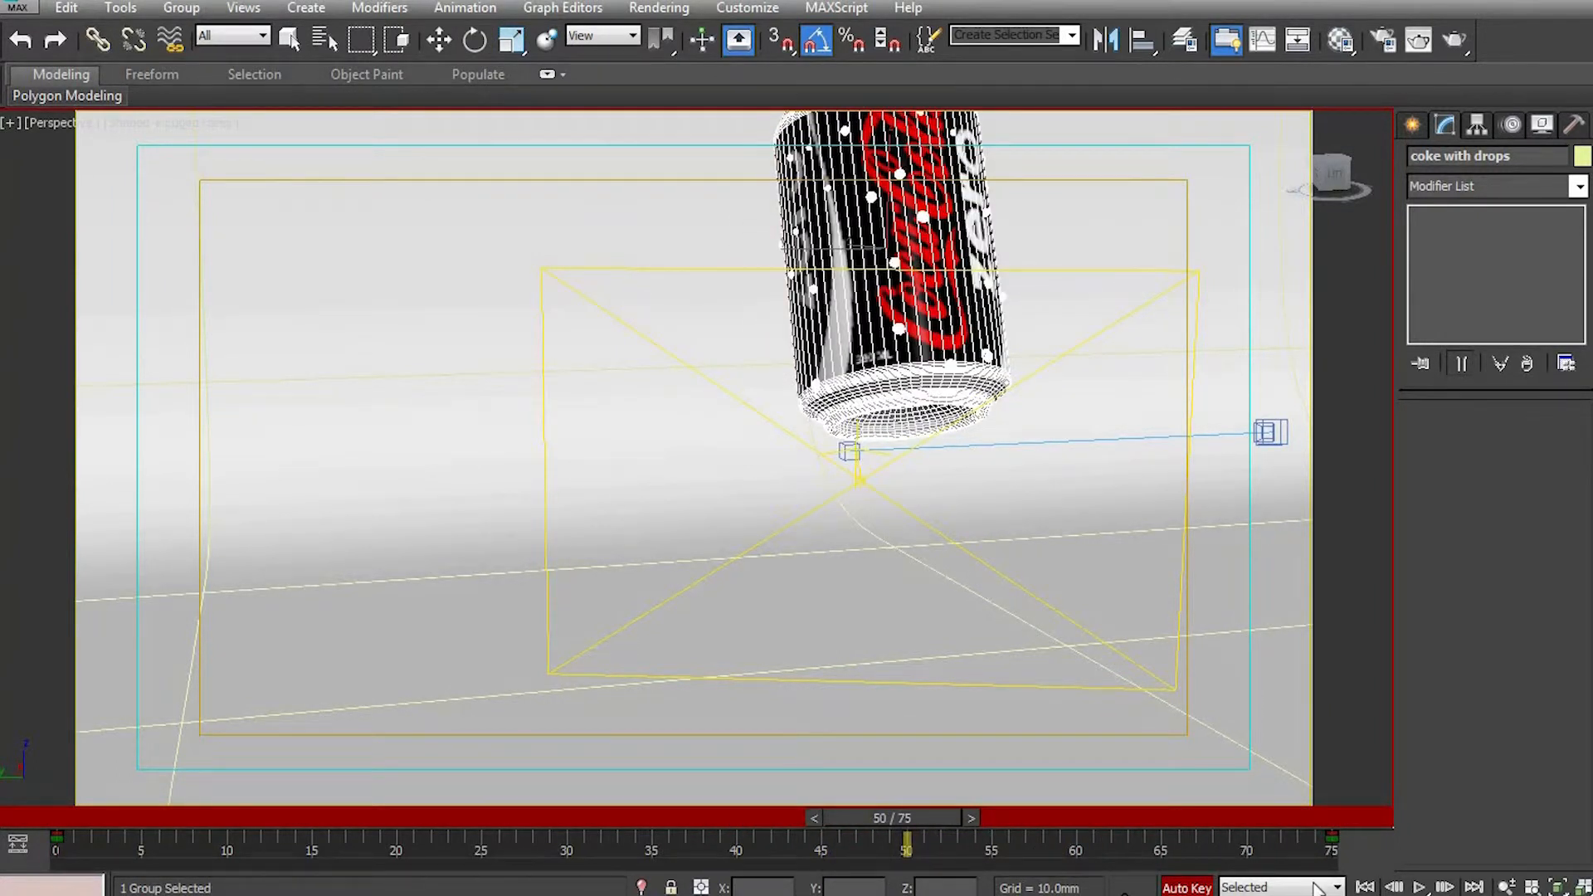
key("e")
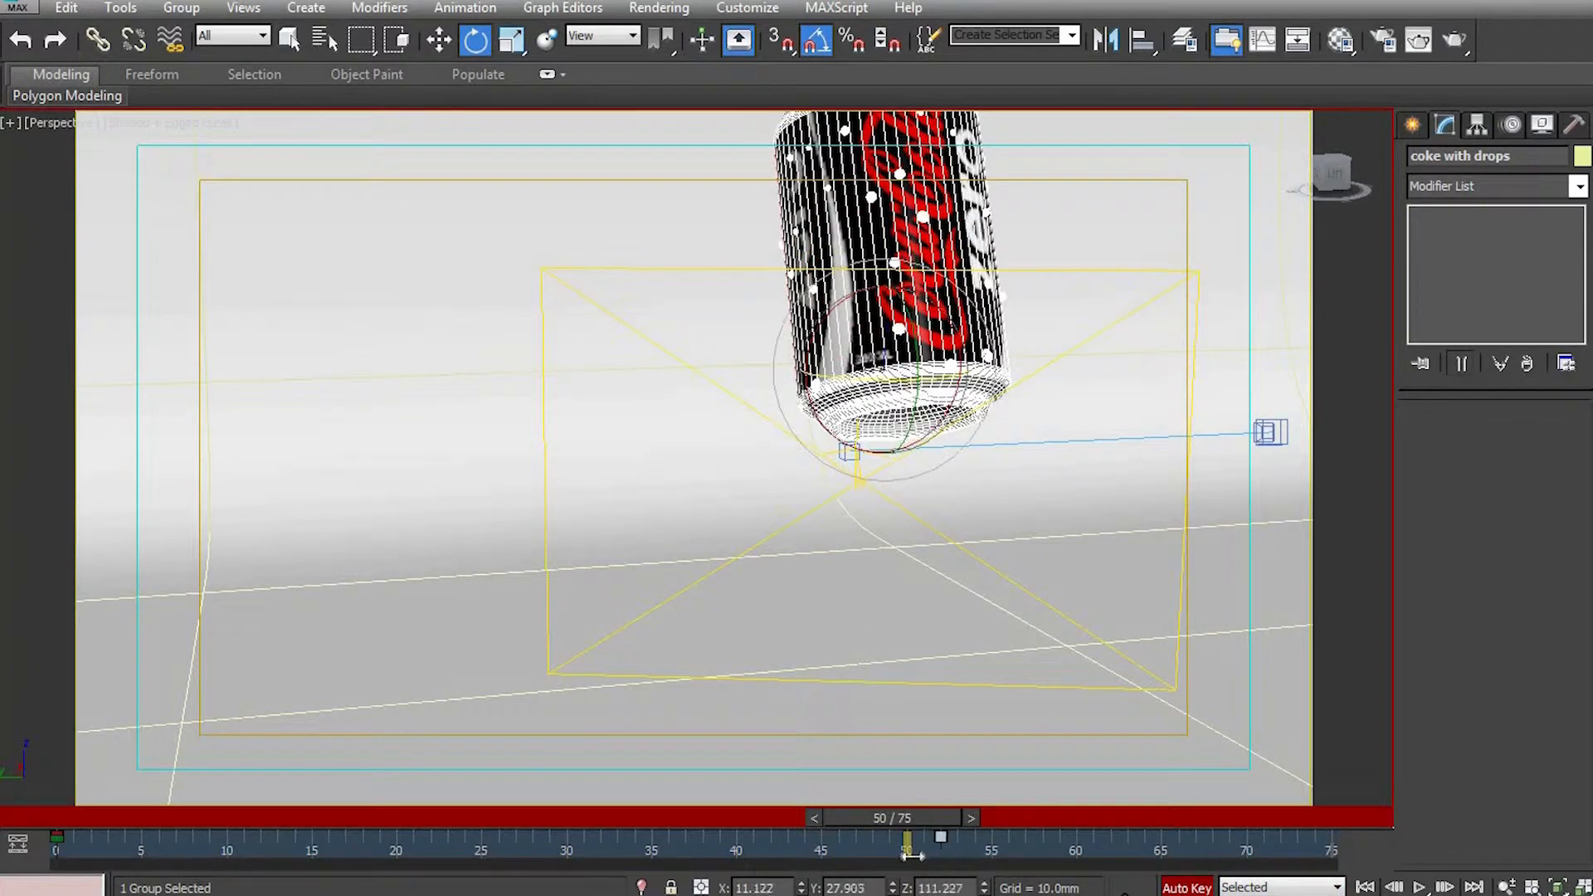
mouse_move(919, 813)
left_mouse_down()
mouse_move(459, 809)
mouse_move(934, 793)
mouse_move(1349, 806)
left_mouse_up()
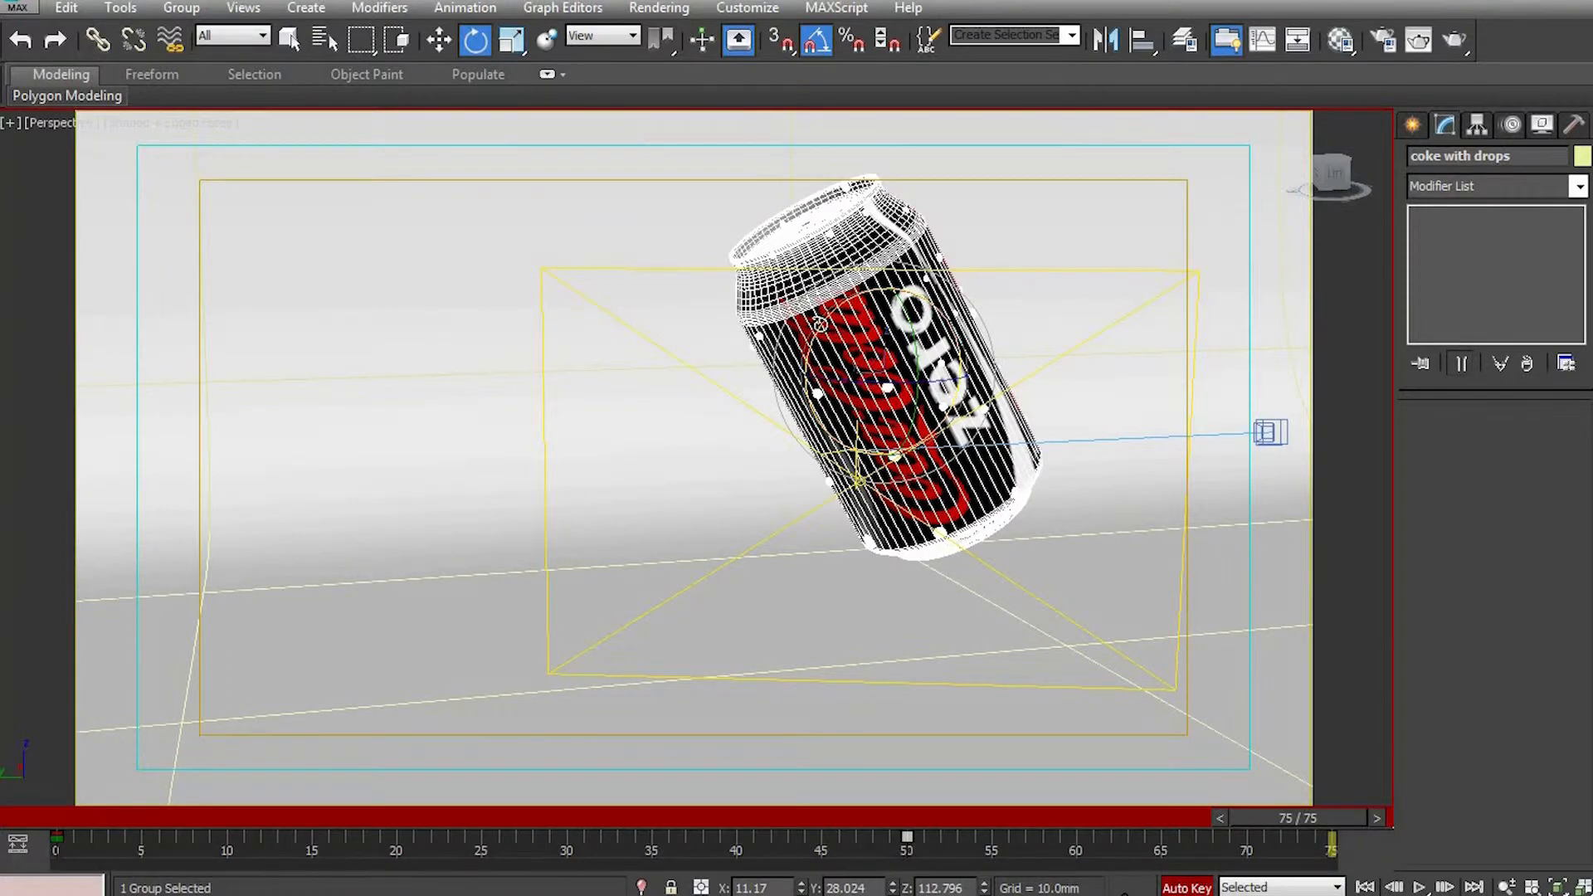
At frame 75, rotate the can upright to X 0, Y 0 and spin it about its vertical axis
left_click_drag(820, 324, 844, 319)
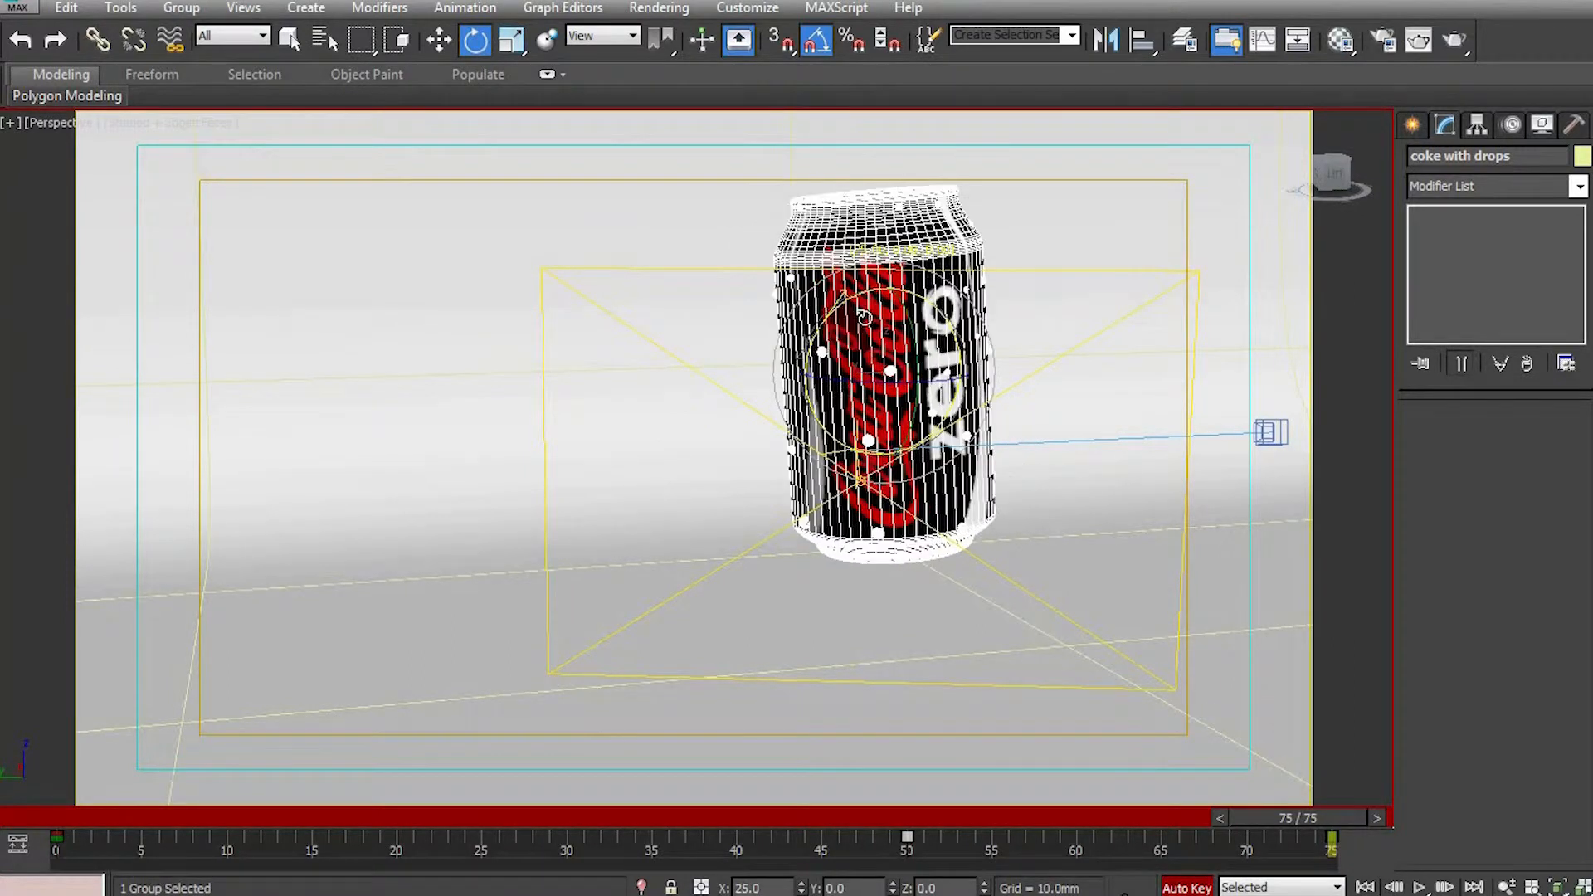
key("q")
mouse_move(1297, 813)
left_mouse_down()
mouse_move(819, 816)
mouse_move(1327, 813)
left_mouse_up()
key("w")
key("e")
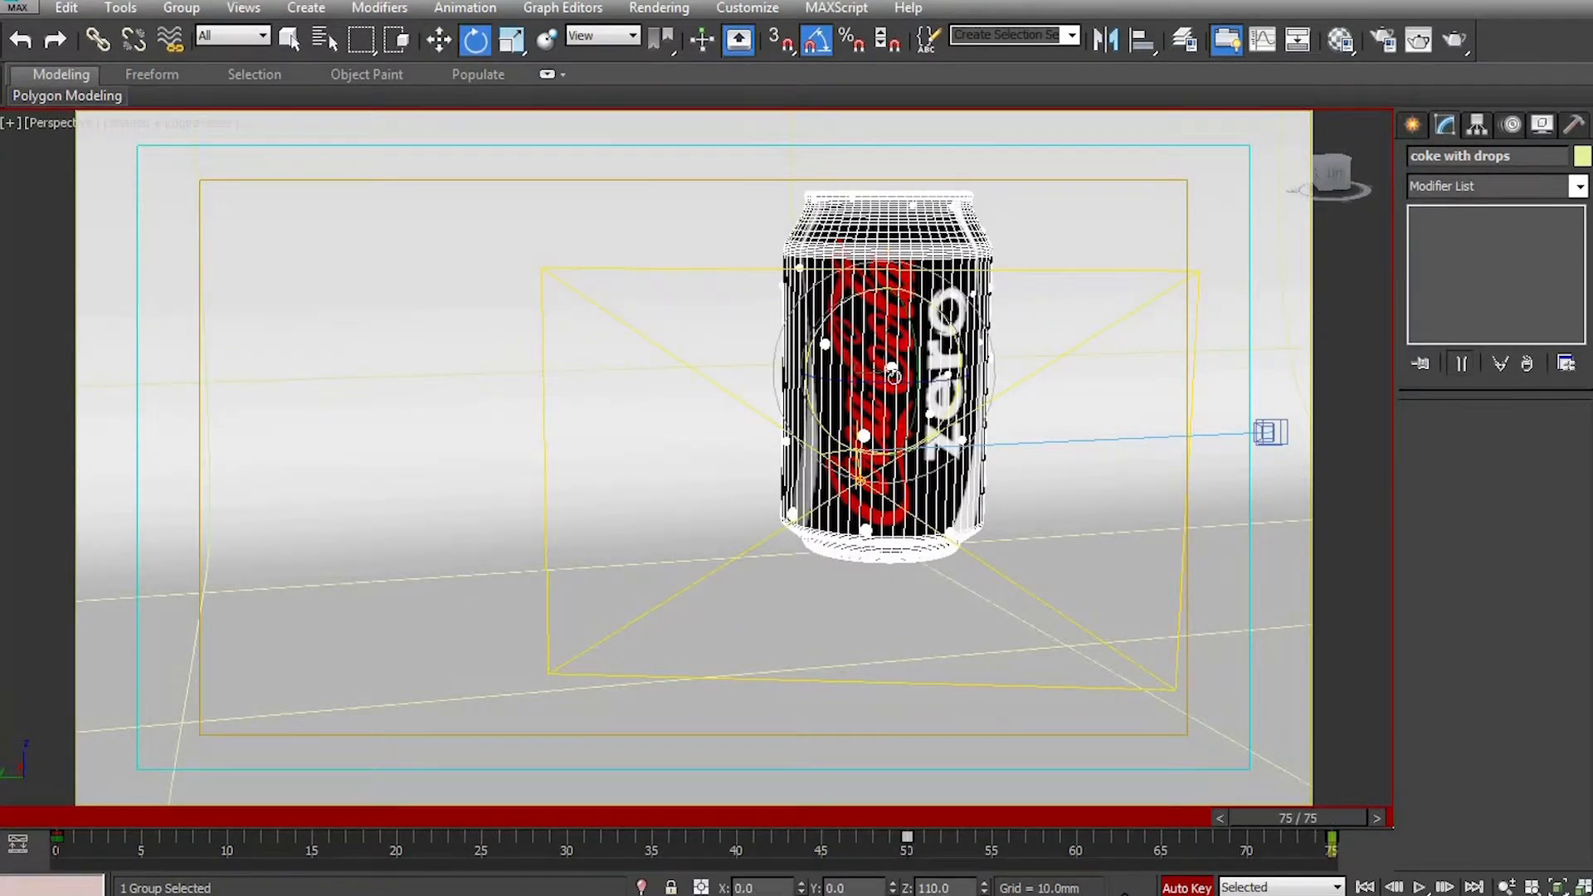
left_click_drag(860, 383, 1149, 387)
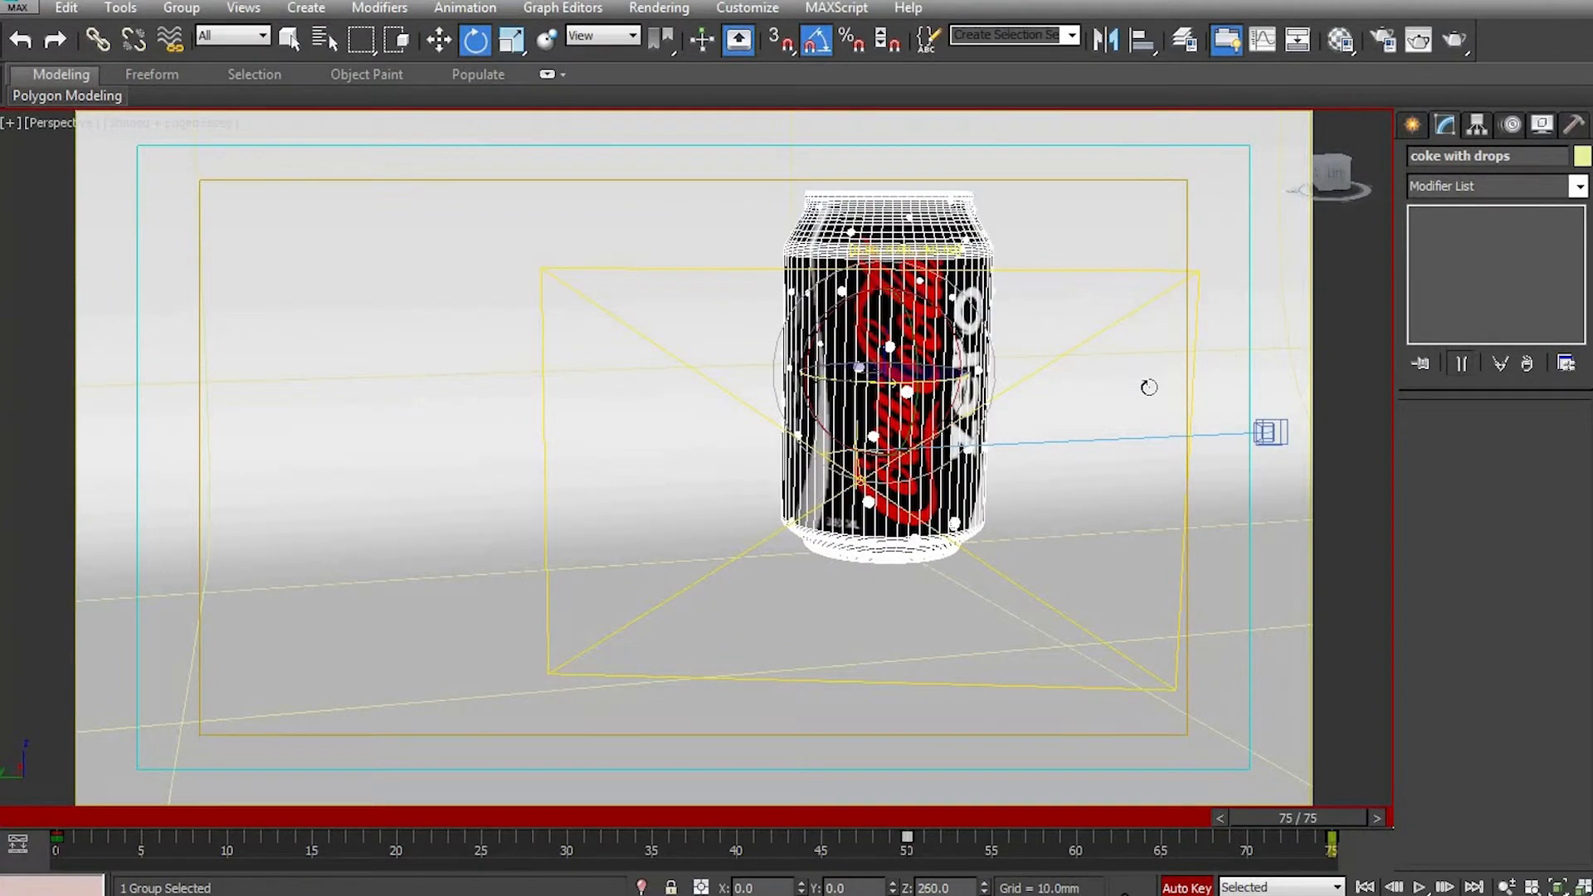
Return the timeline to frame 0 and play the can's drop and spin through the VRay camera's view
left_click_drag(1195, 823, 1332, 809)
left_click_drag(159, 861, 150, 847)
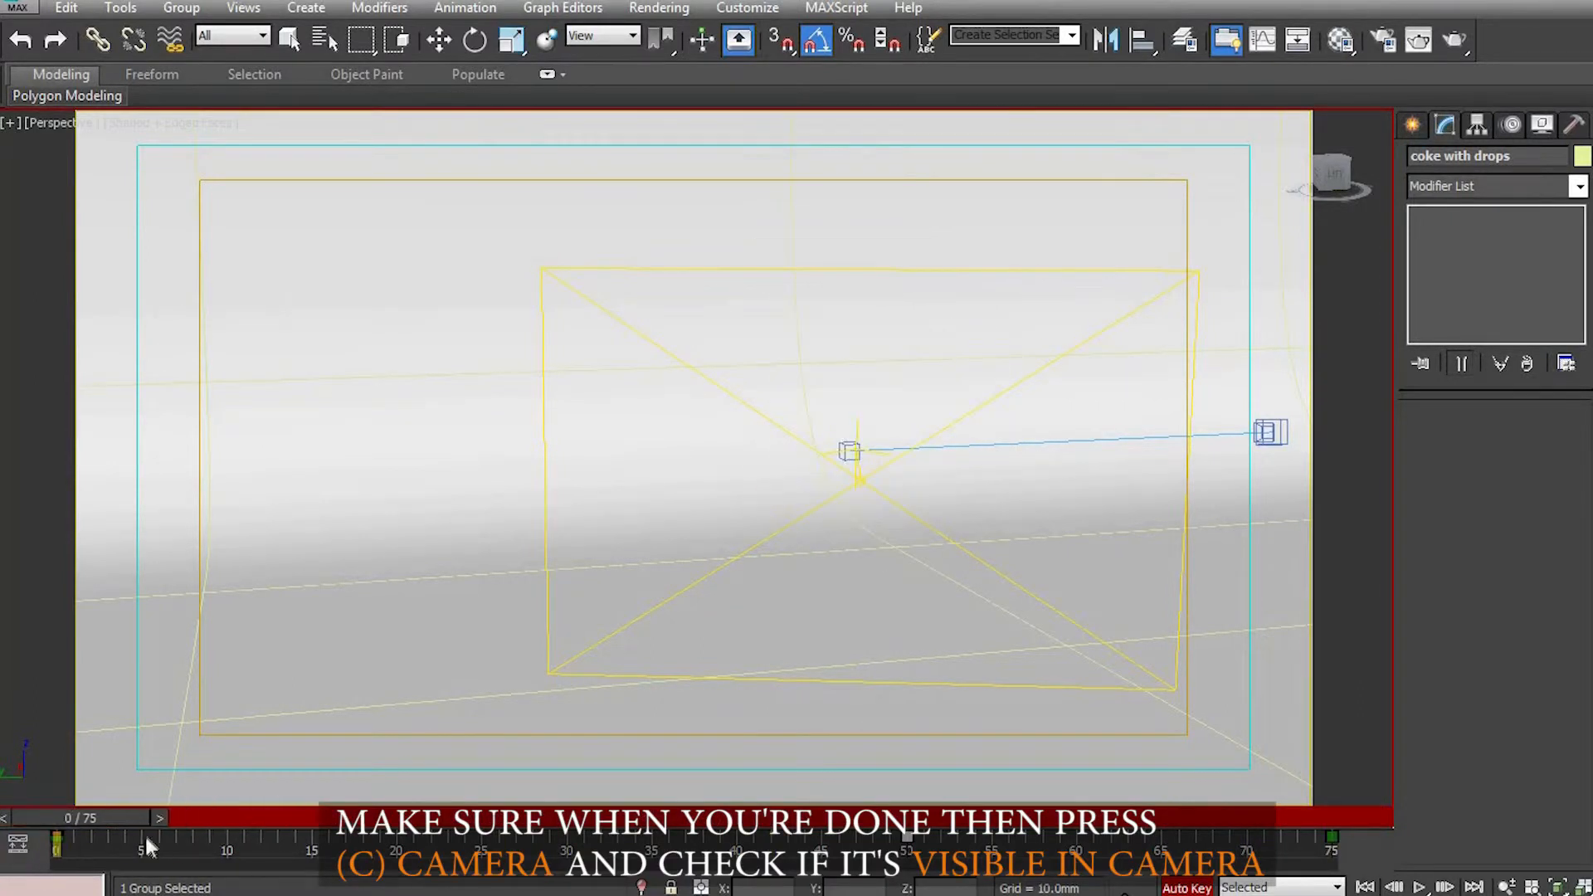
key("c")
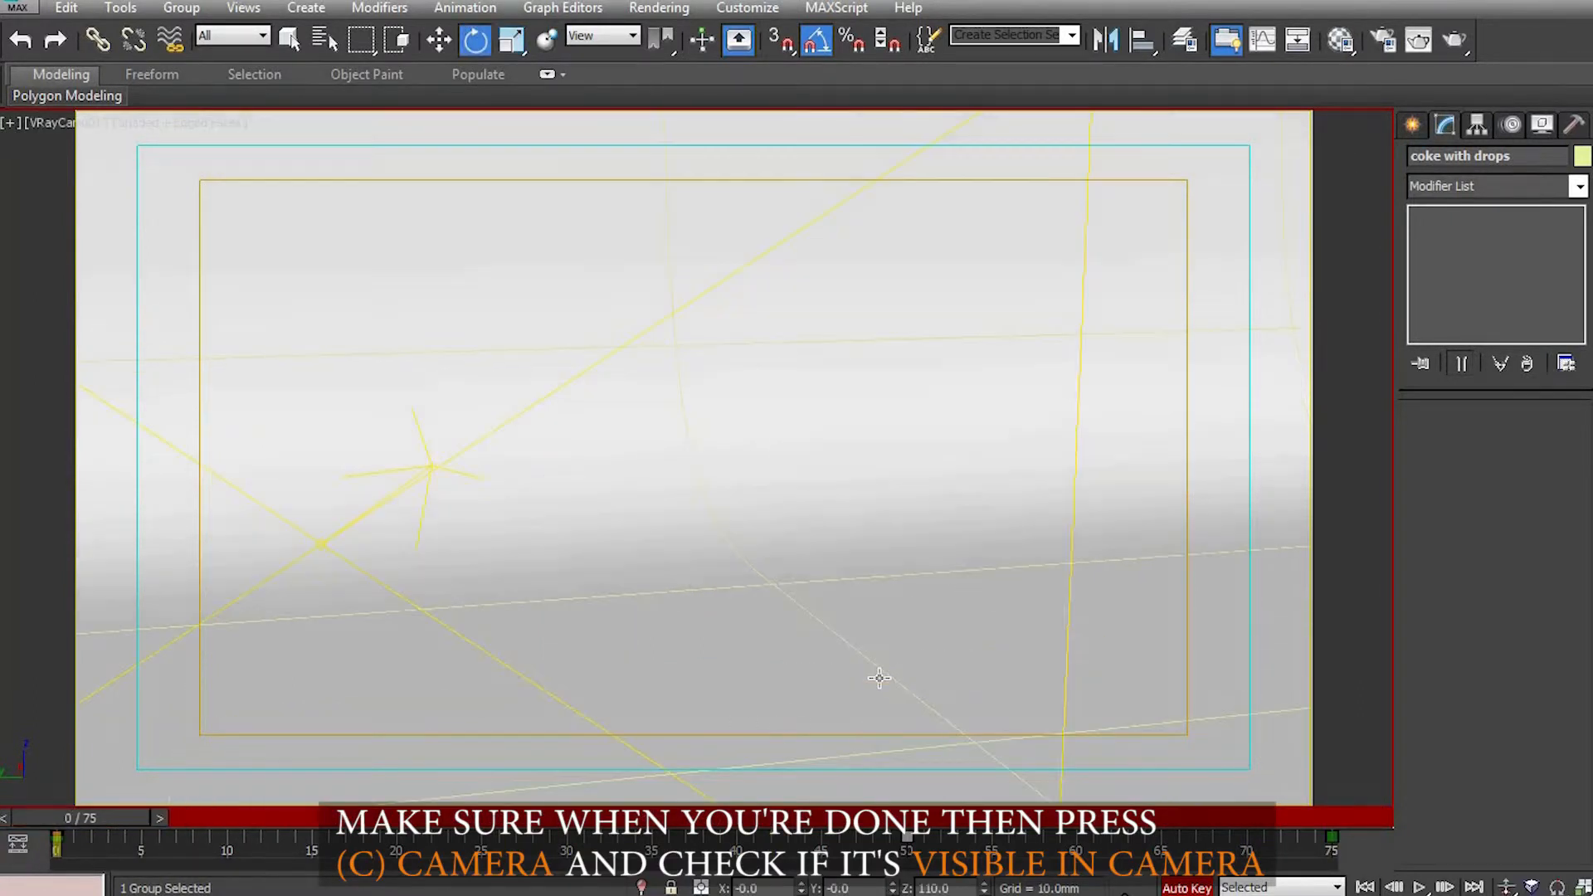
left_click(1421, 886)
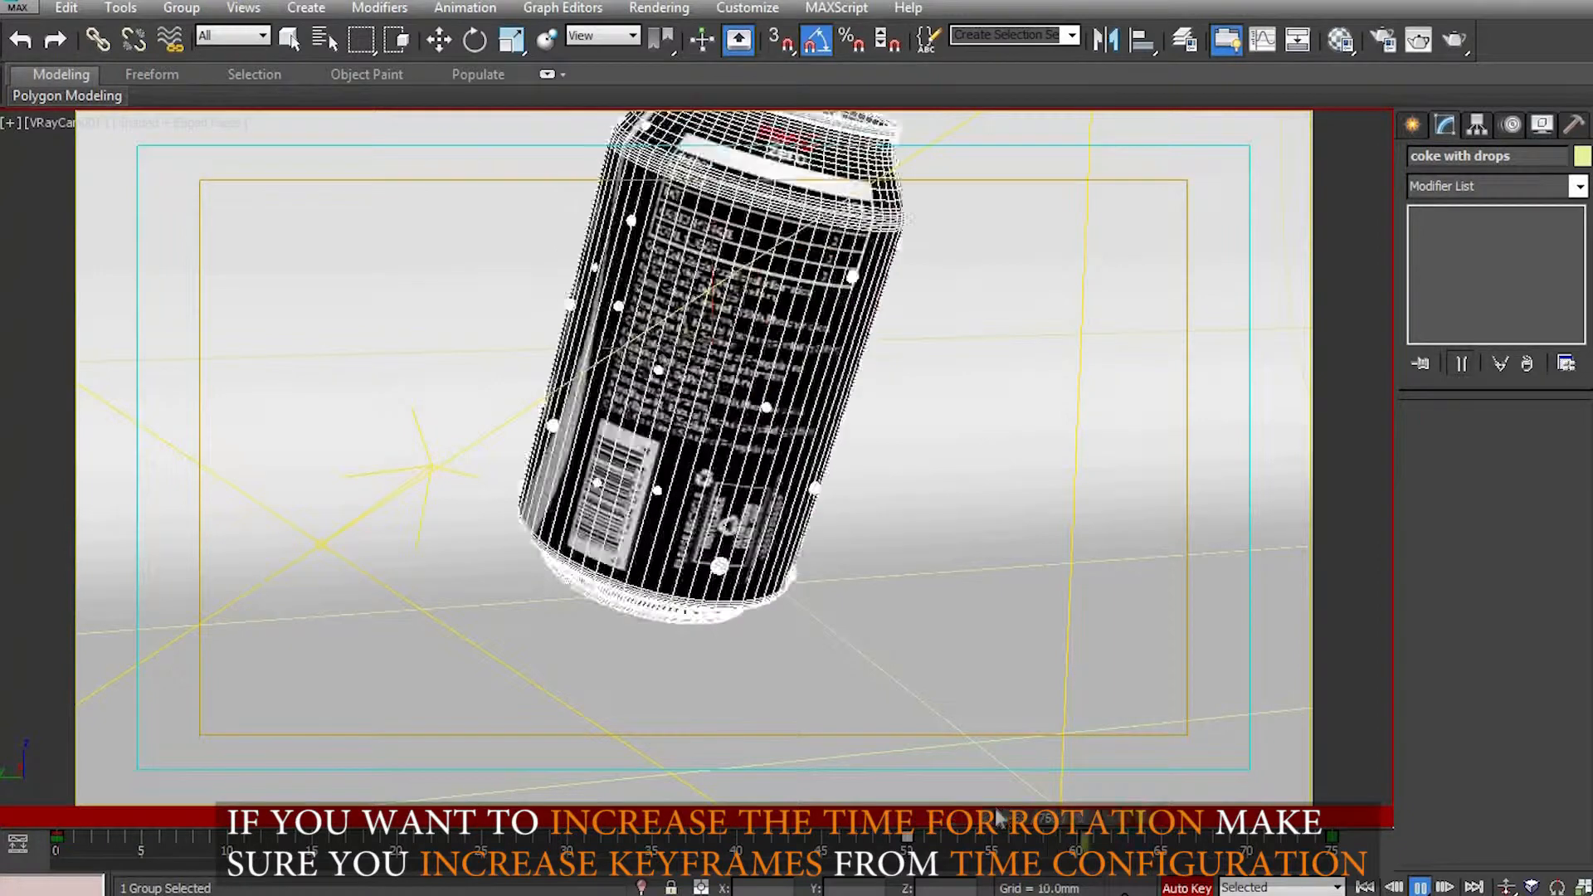
Move the can's middle key to frame 45 and replay the animation from frame 0 with Auto Key off
left_click_drag(908, 816, 75, 817)
key("slash")
left_click(1164, 887)
key("space")
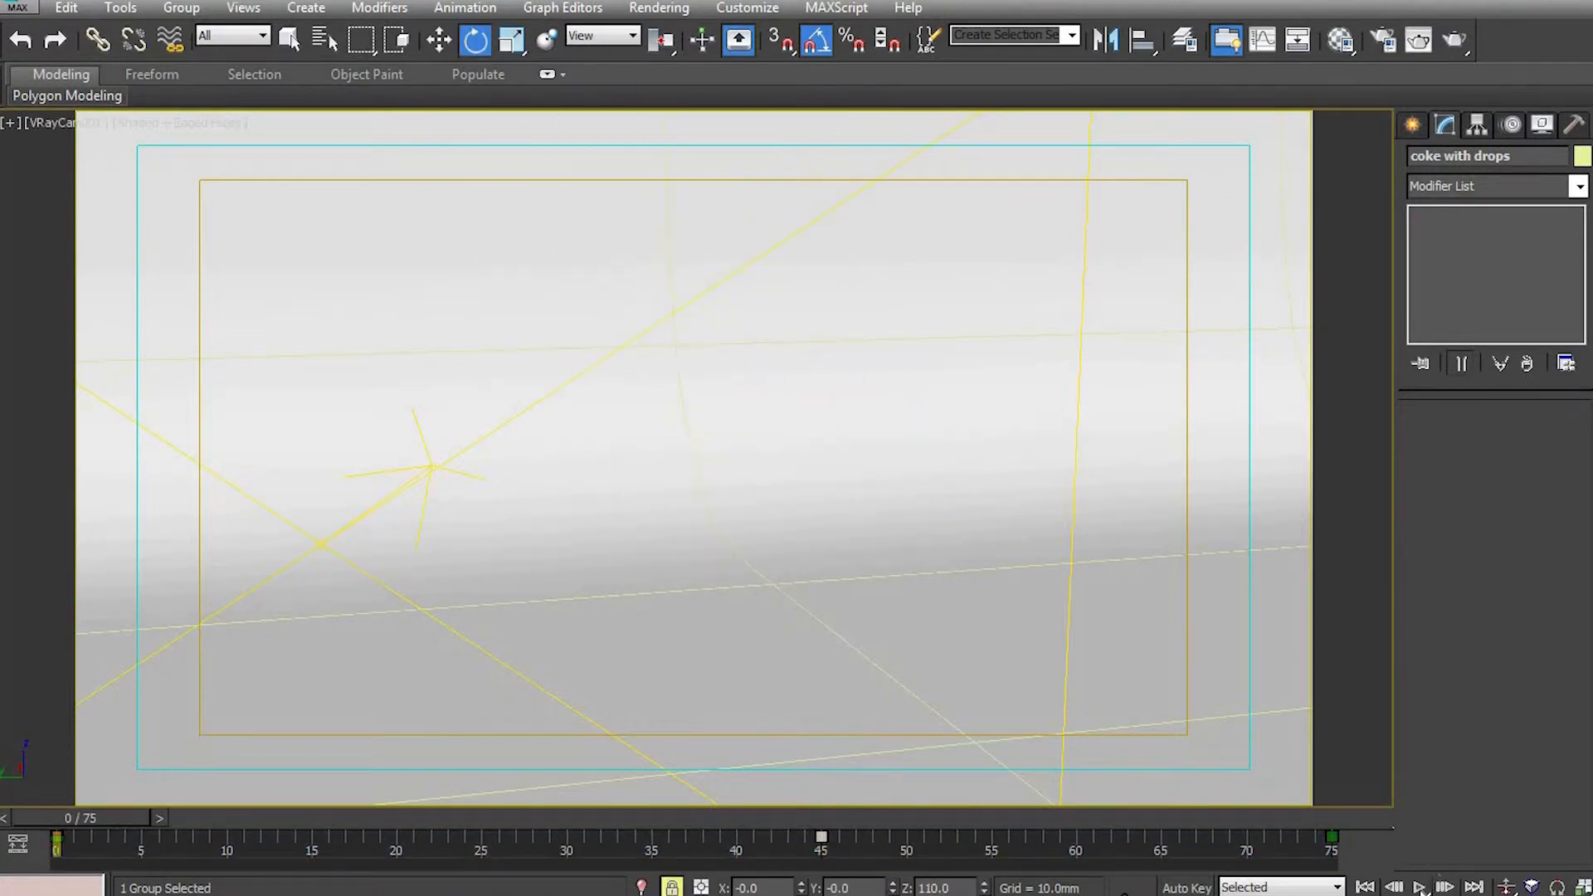
left_click(1420, 888)
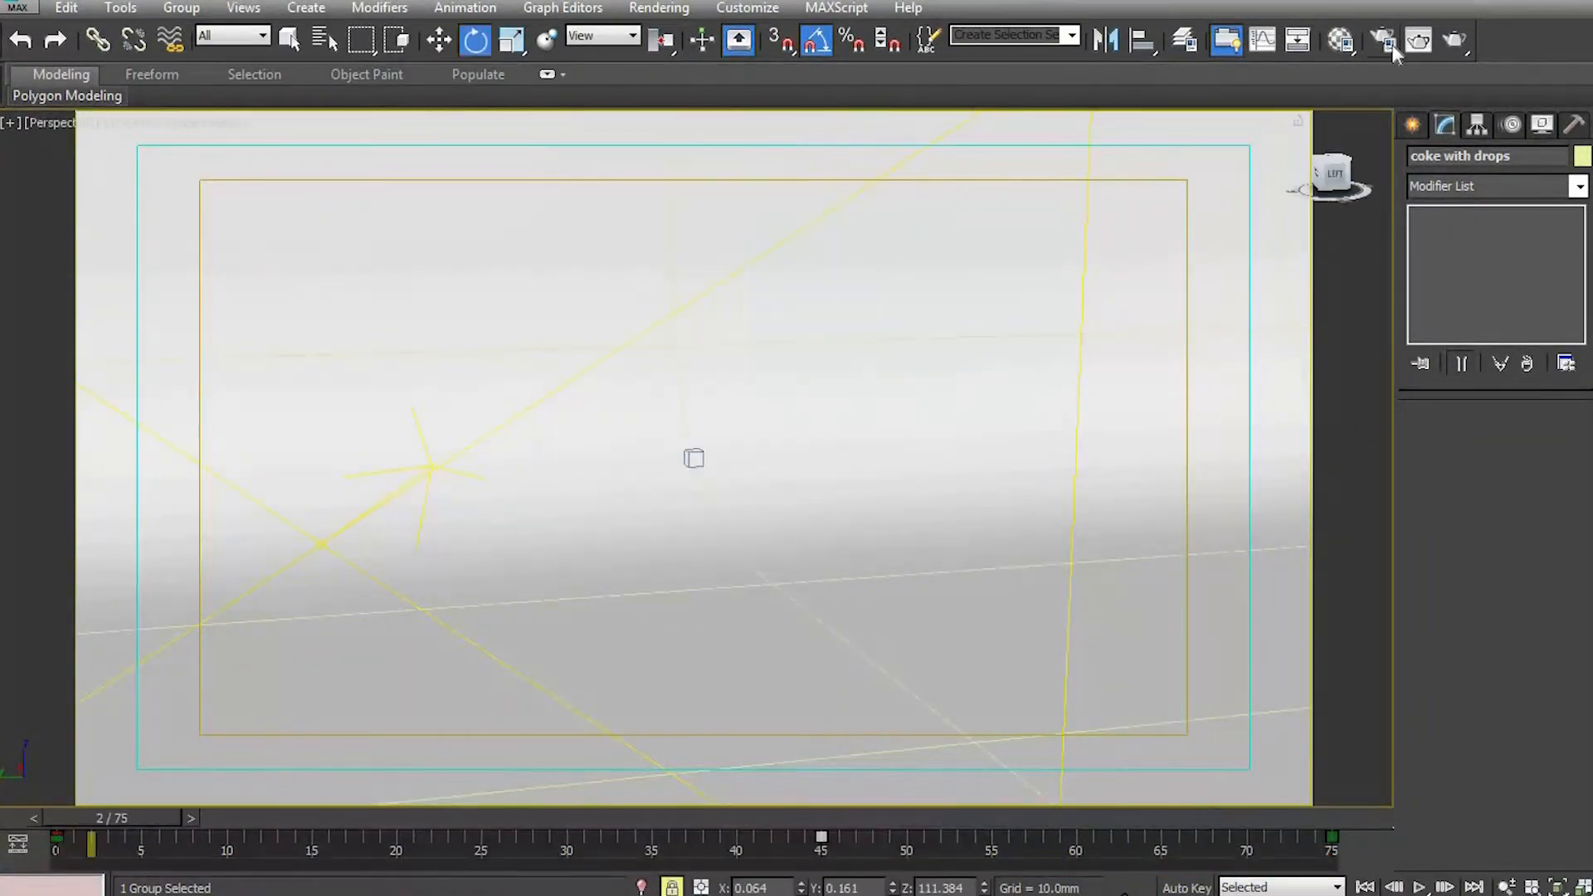
Set the time output in the second scene's render setup to the Active Time Segment
key("F10")
left_click(868, 217)
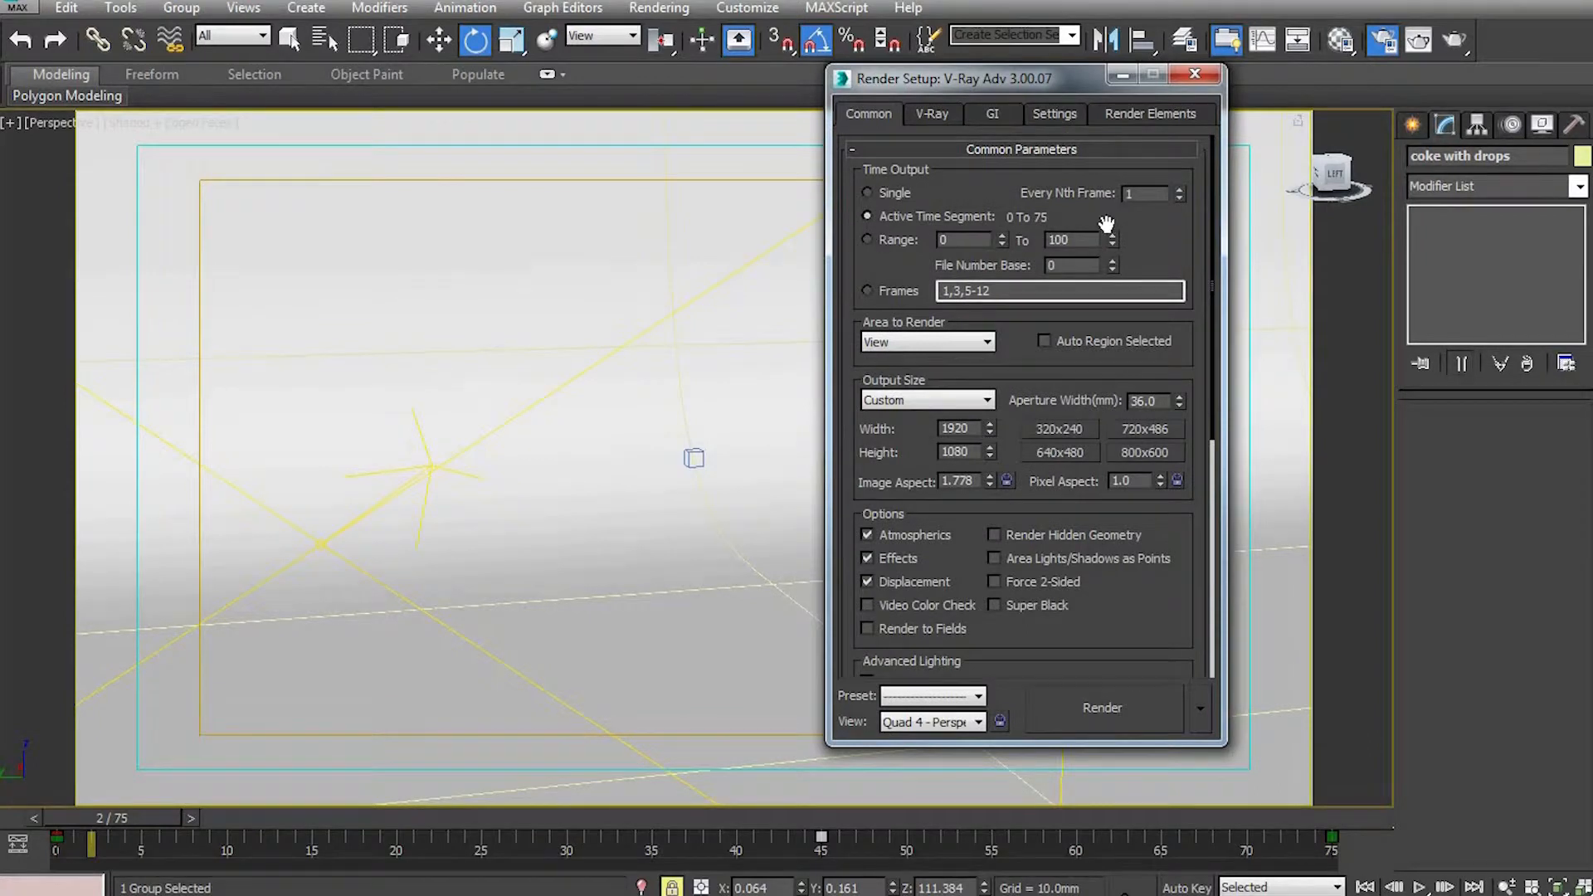
scroll(1103, 604, "down", 10)
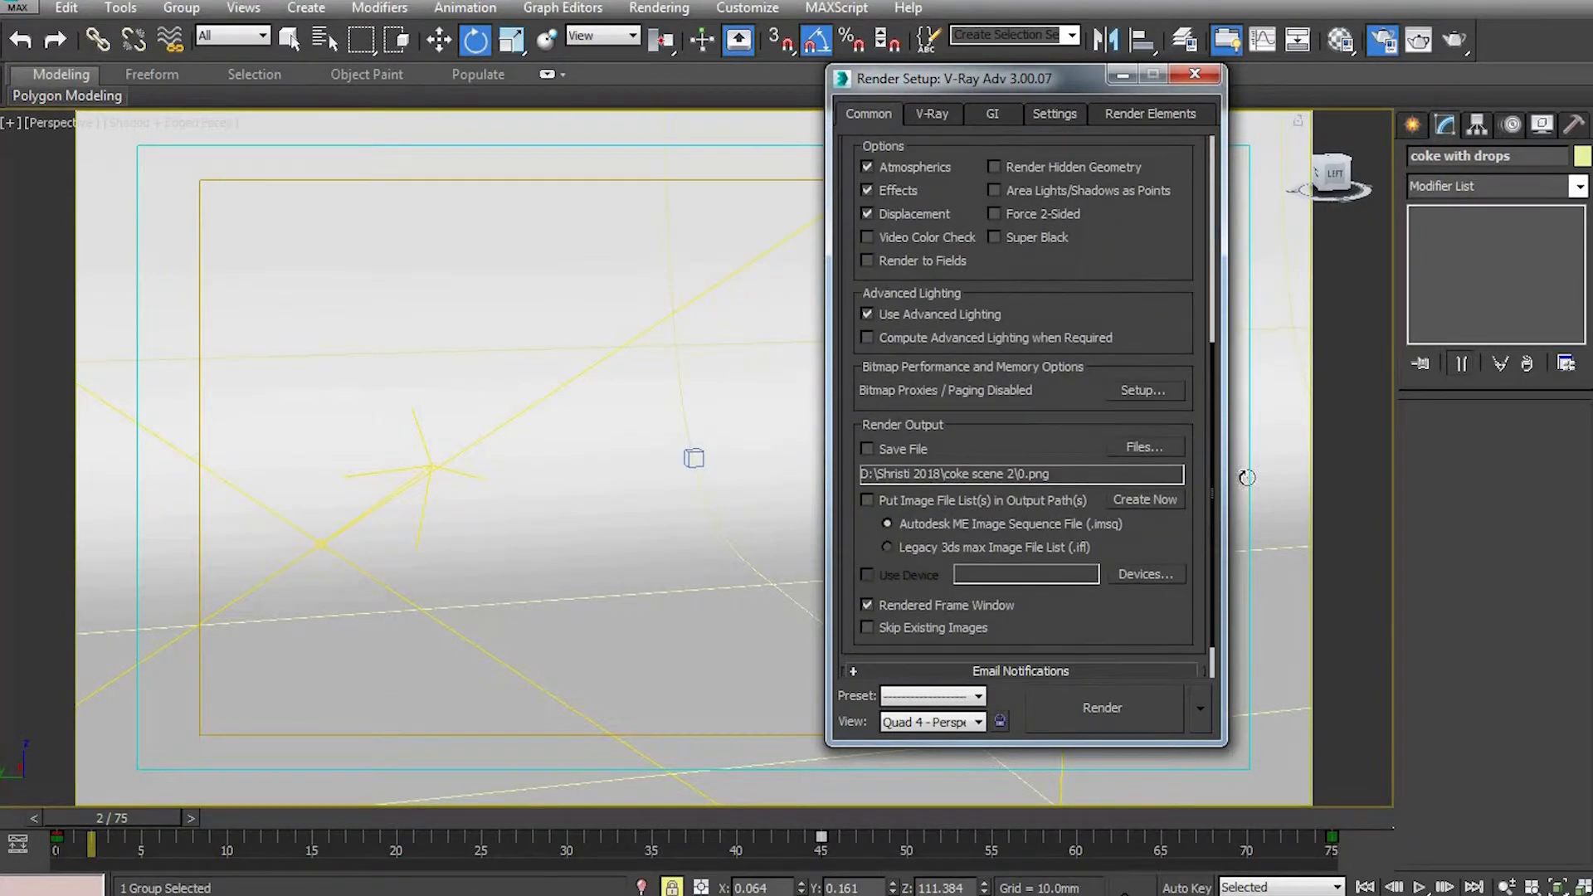
Check the rendered PNG frames in the coke scene 2 output folder and close the file dialog without saving
left_click(1147, 445)
mouse_move(1457, 240)
left_mouse_down()
mouse_move(1457, 414)
mouse_move(1442, 235)
left_mouse_up()
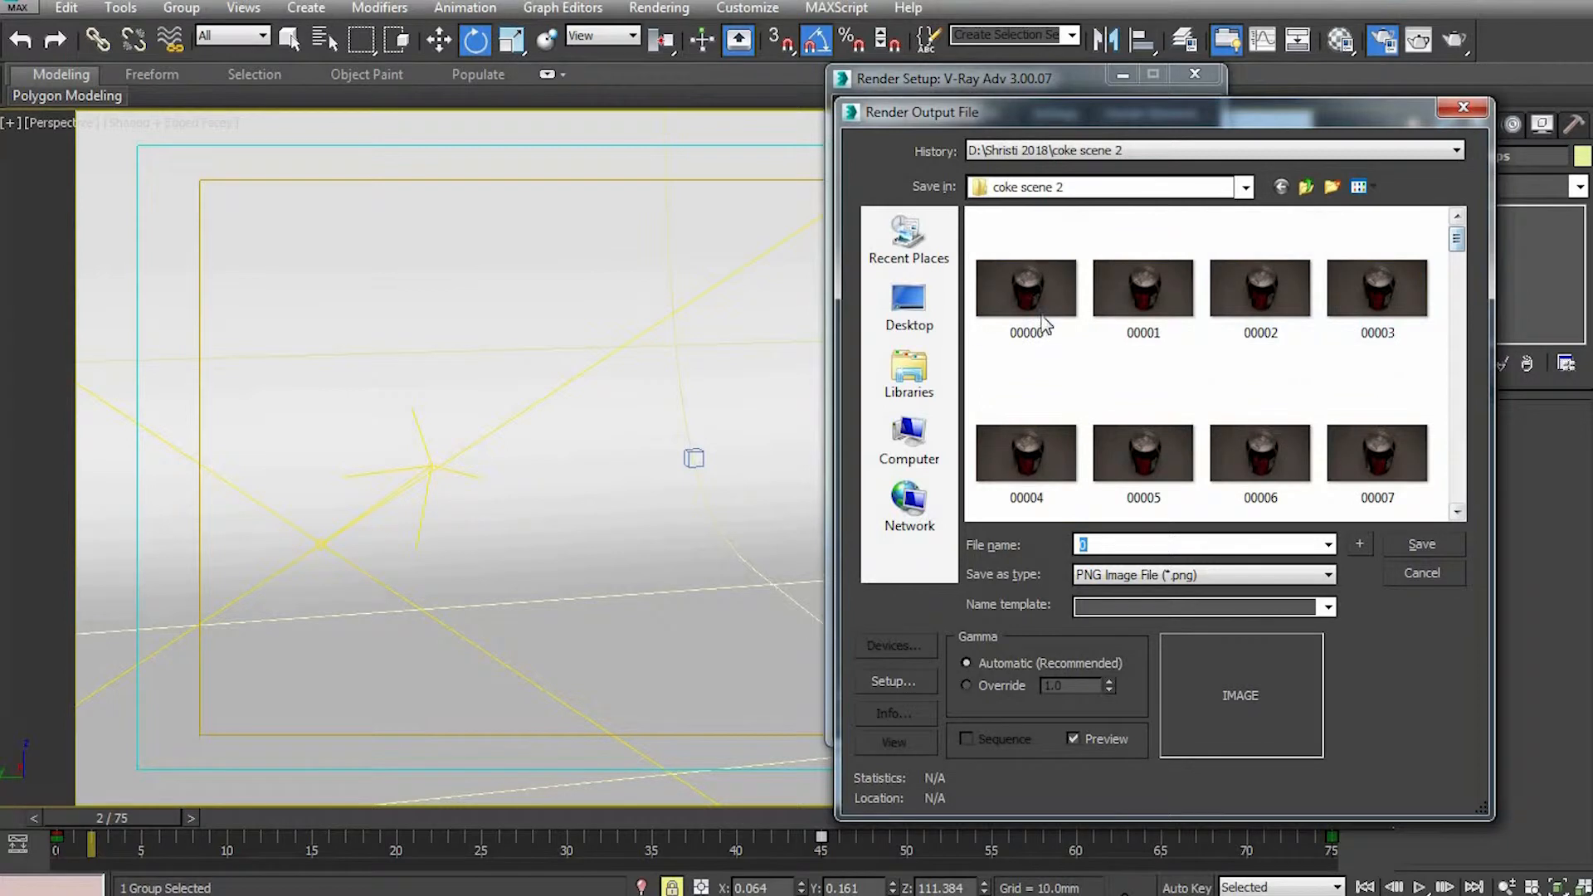
left_click(1445, 578)
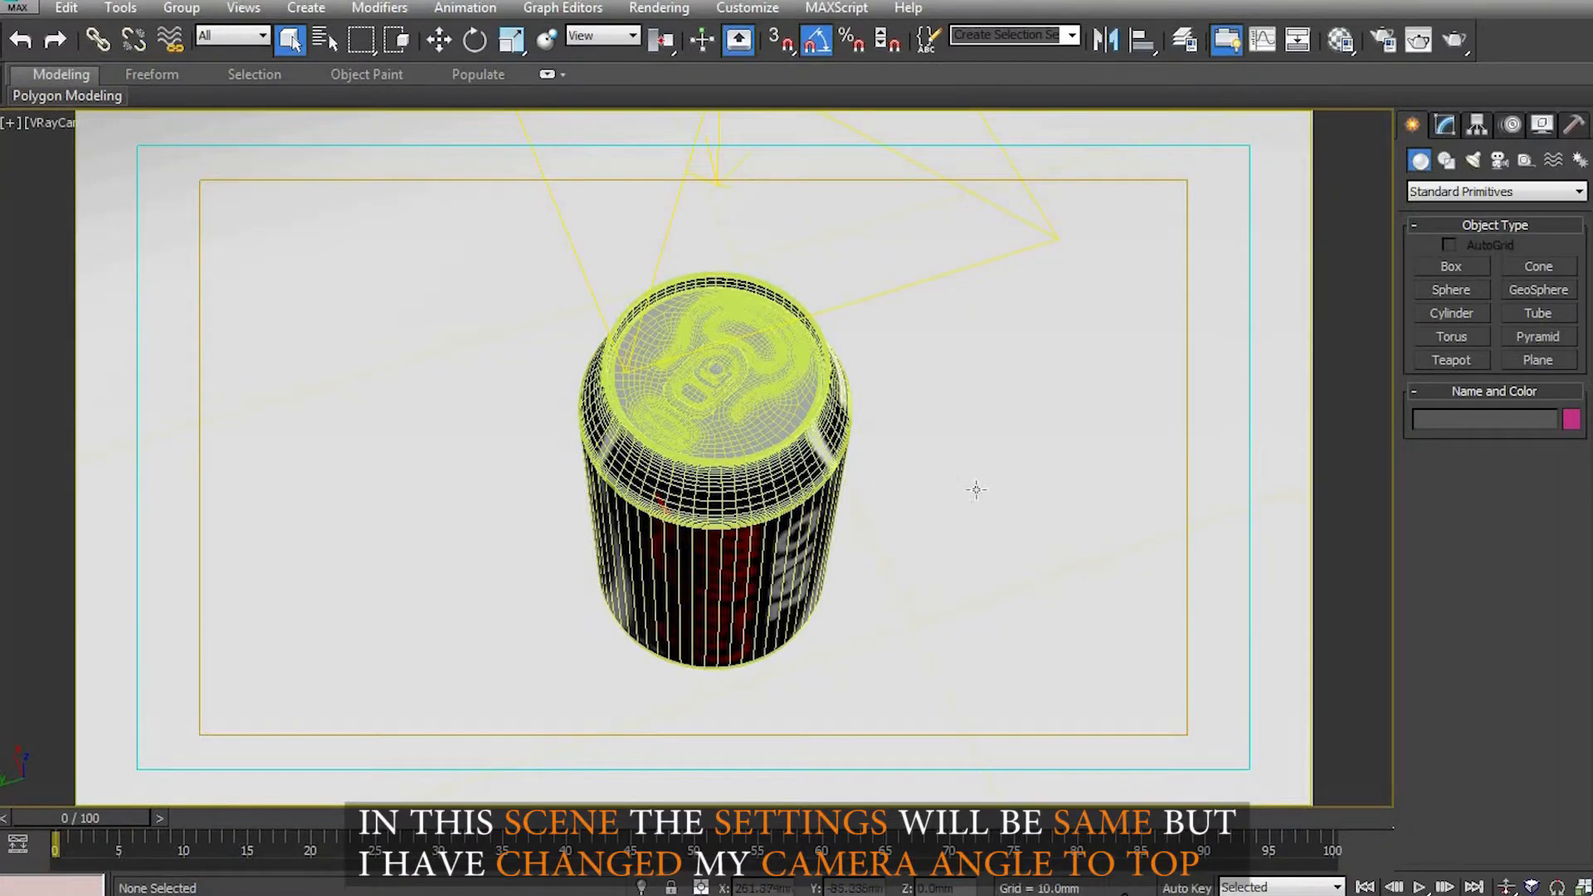
Inspect the backdrop plane, VRay lights and top-angle camera of the new can scene in the Perspective view
left_click(983, 480)
key("p")
middle_click_drag(1026, 556, 816, 384, "alt")
scroll(1040, 523, "down", 8)
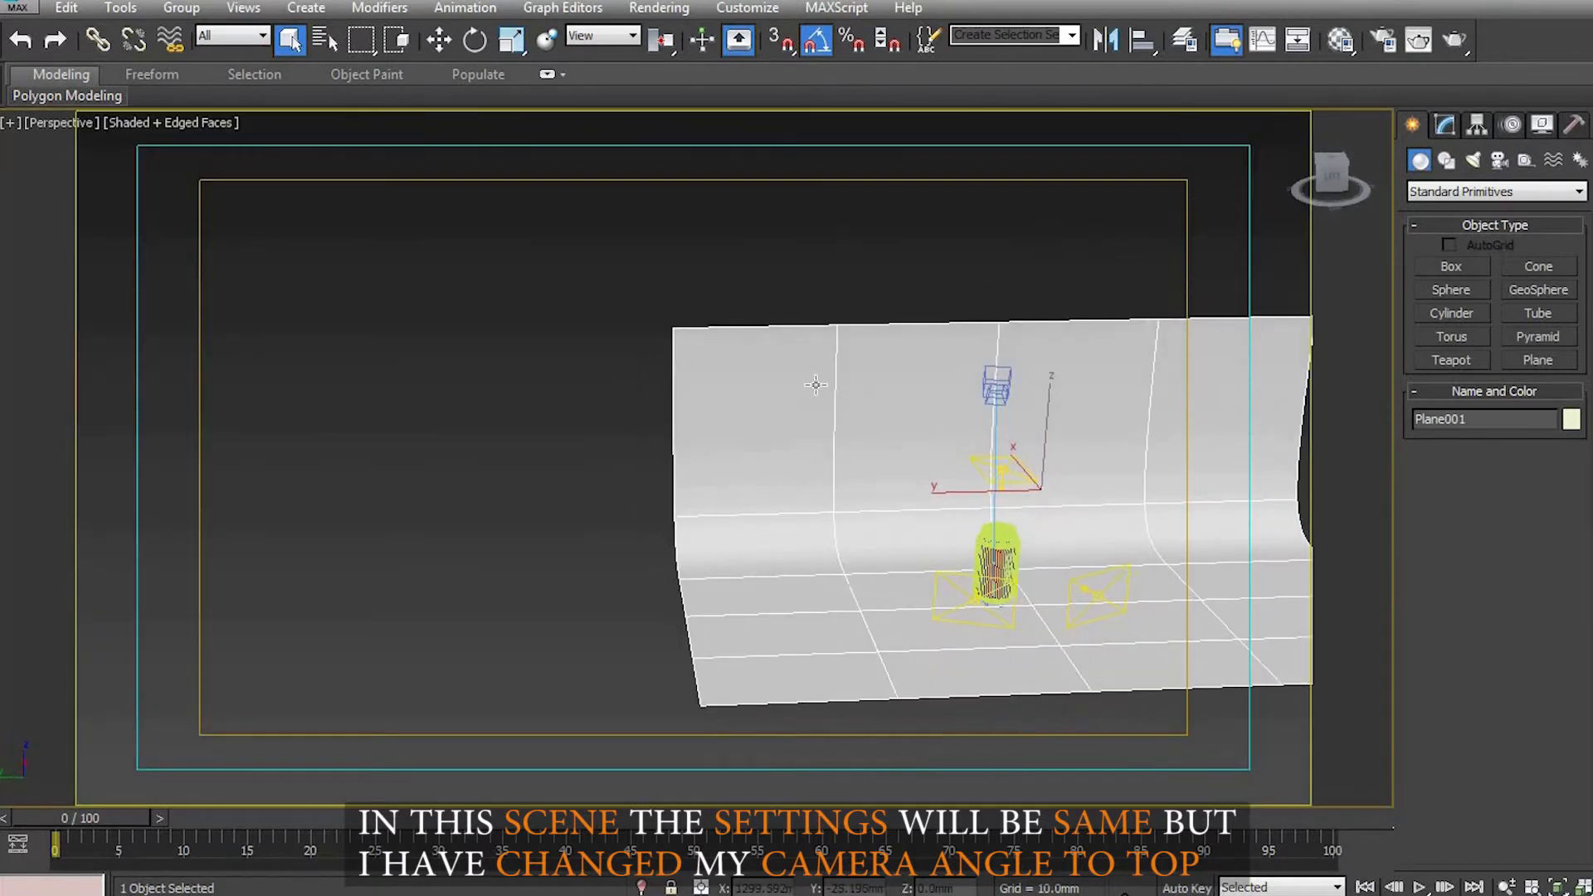
left_click(980, 600)
left_click(1099, 595)
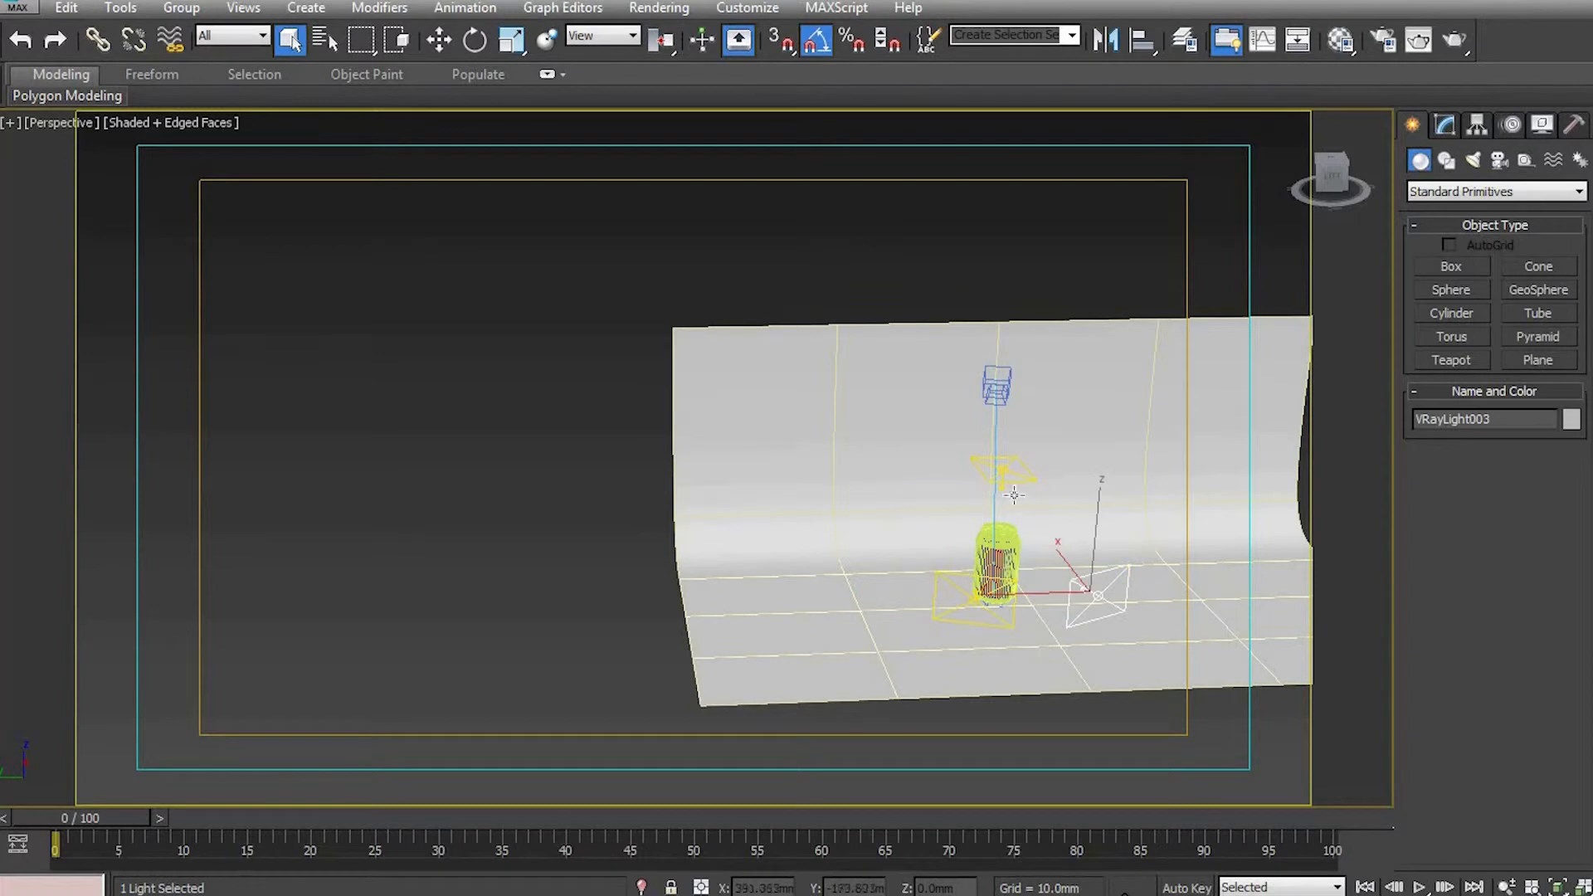
left_click(997, 385)
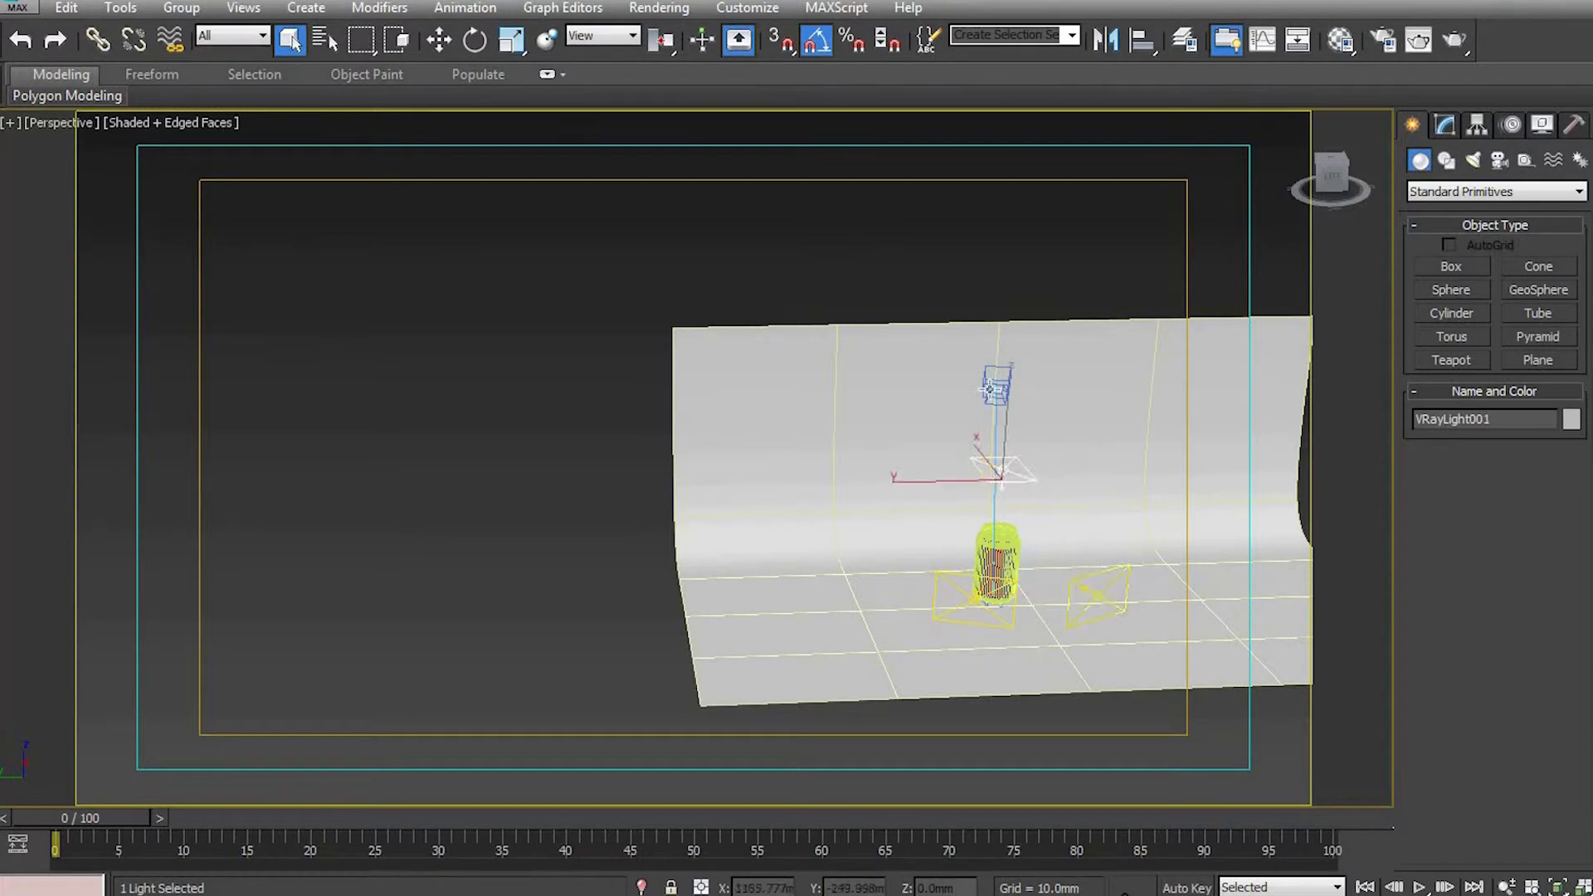
left_click(1009, 274)
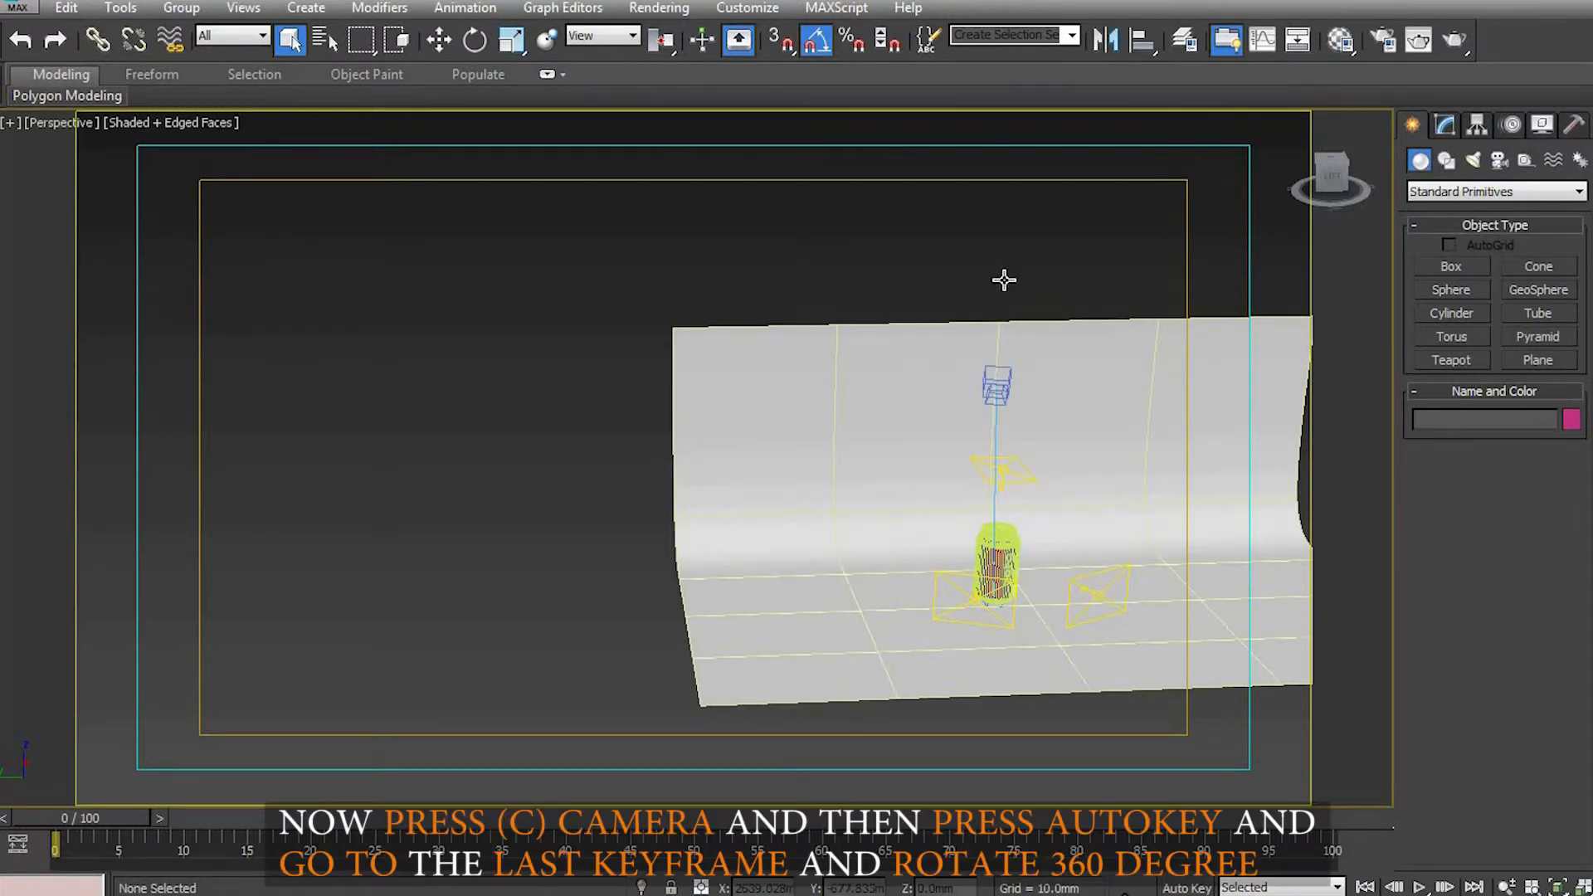
Return to the VRay camera's view, turn on Auto Key and bring the time slider to frame 0
key("c")
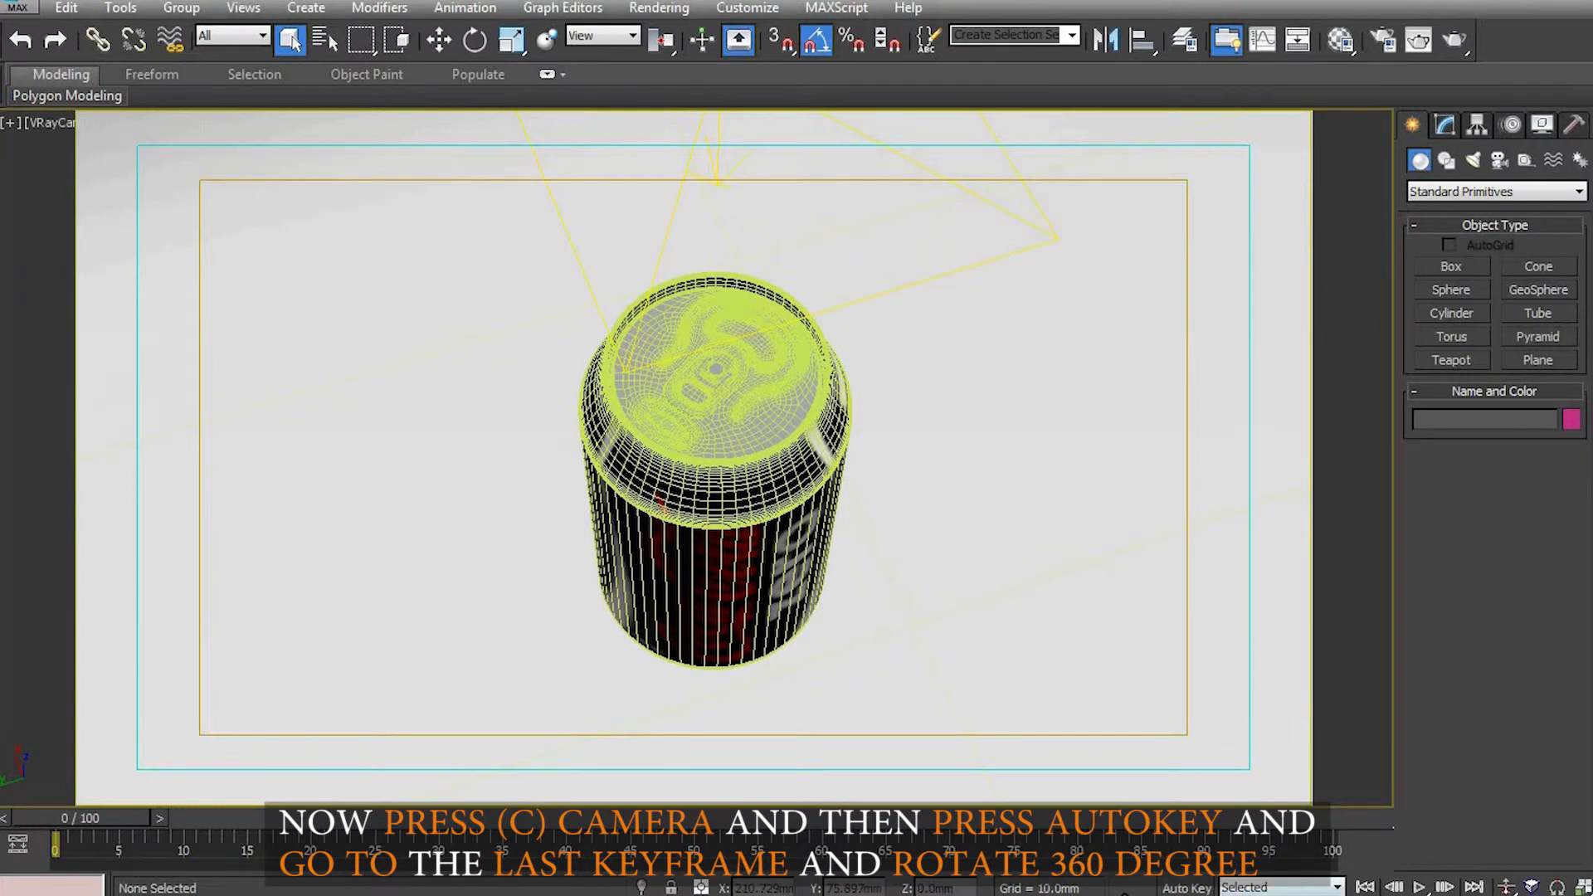
left_click(1187, 888)
left_click_drag(108, 830, 5, 820)
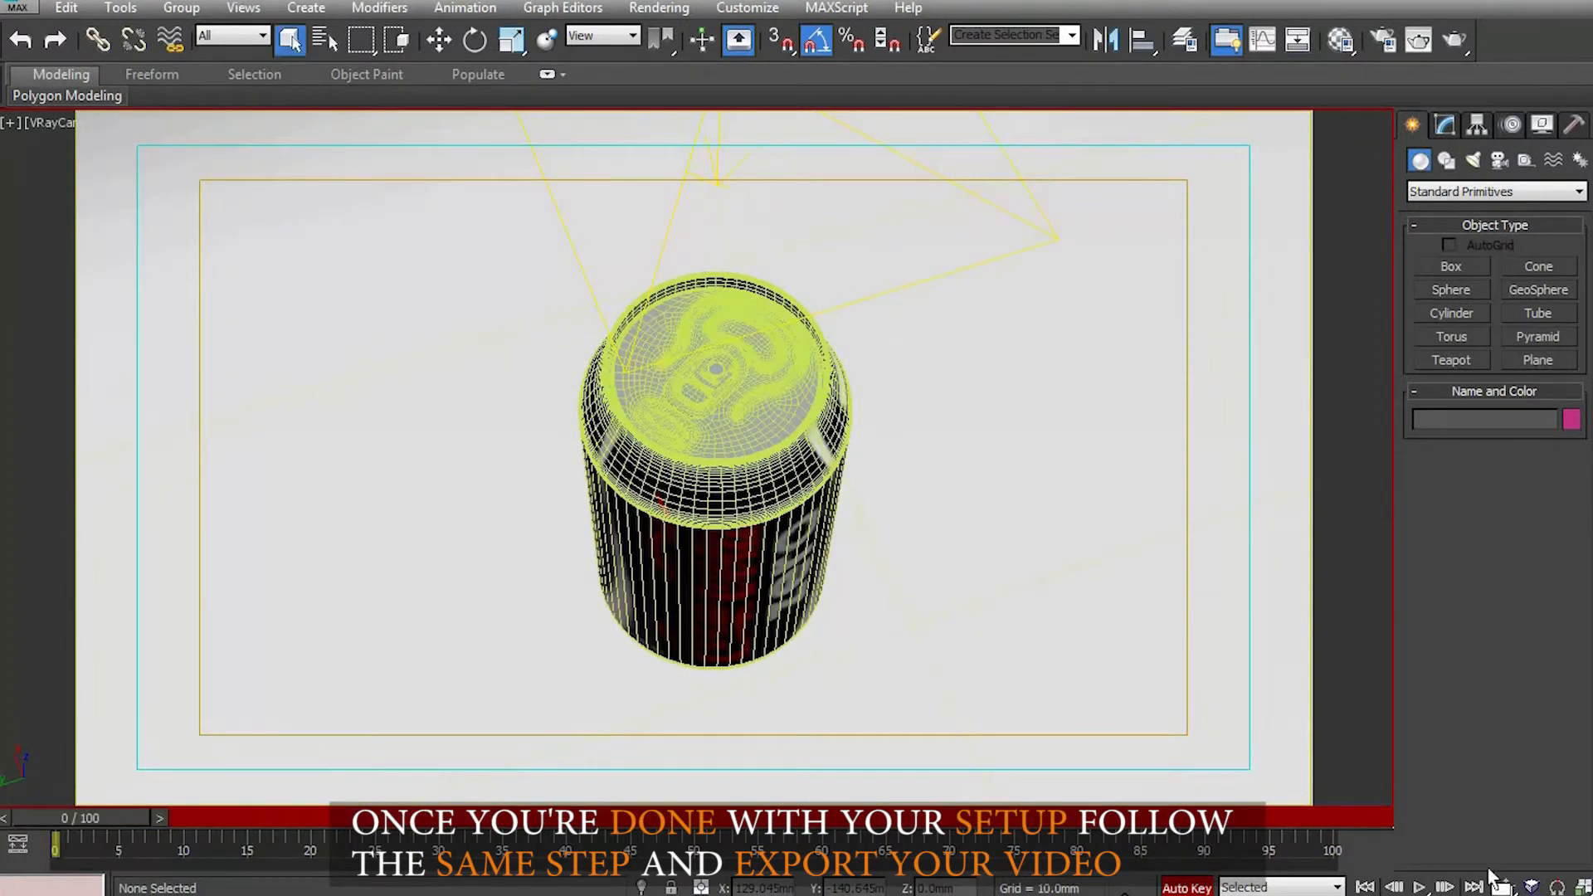
Set the render output to PNG file 0 in D:\3D\renderoutput, with RGB 48 bit colors and an alpha channel
left_click(1380, 42)
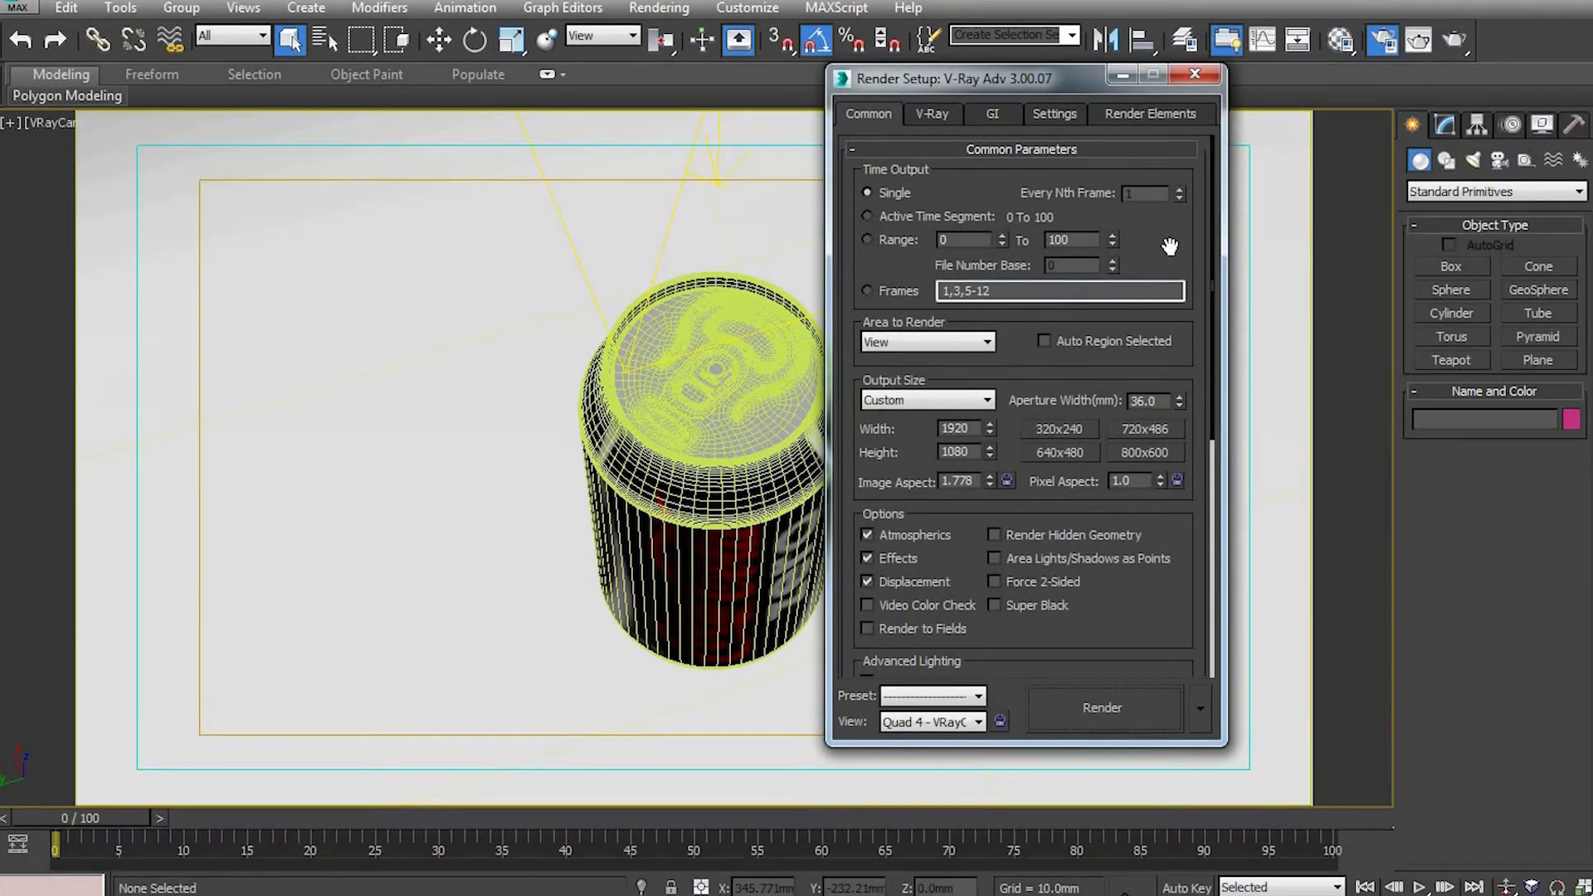
scroll(1095, 484, "down", 5)
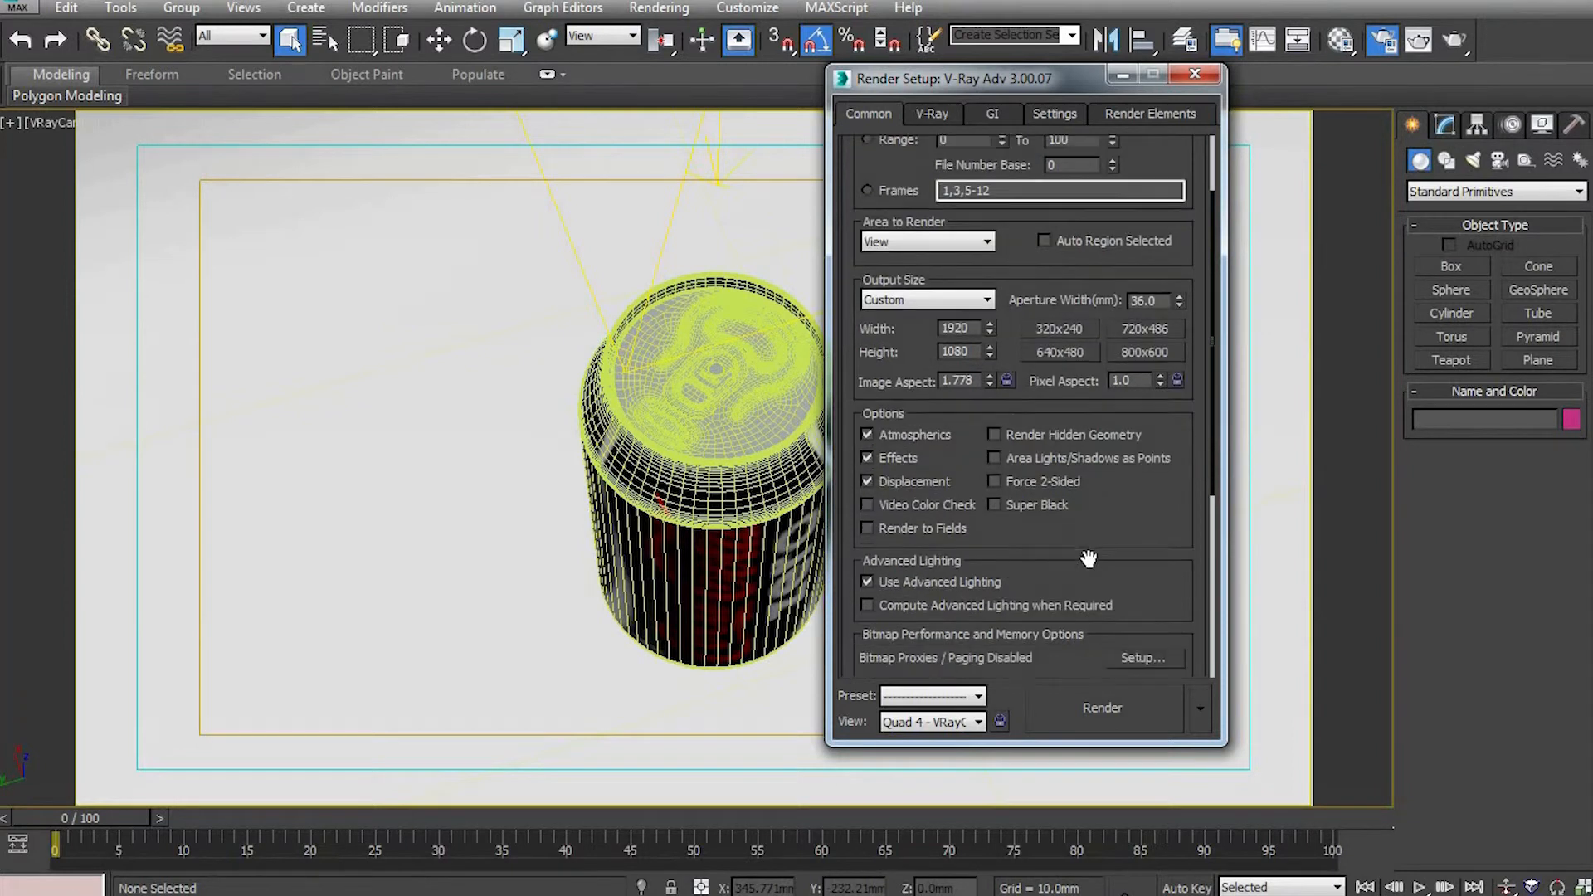
left_click(1145, 573)
left_click(1119, 576)
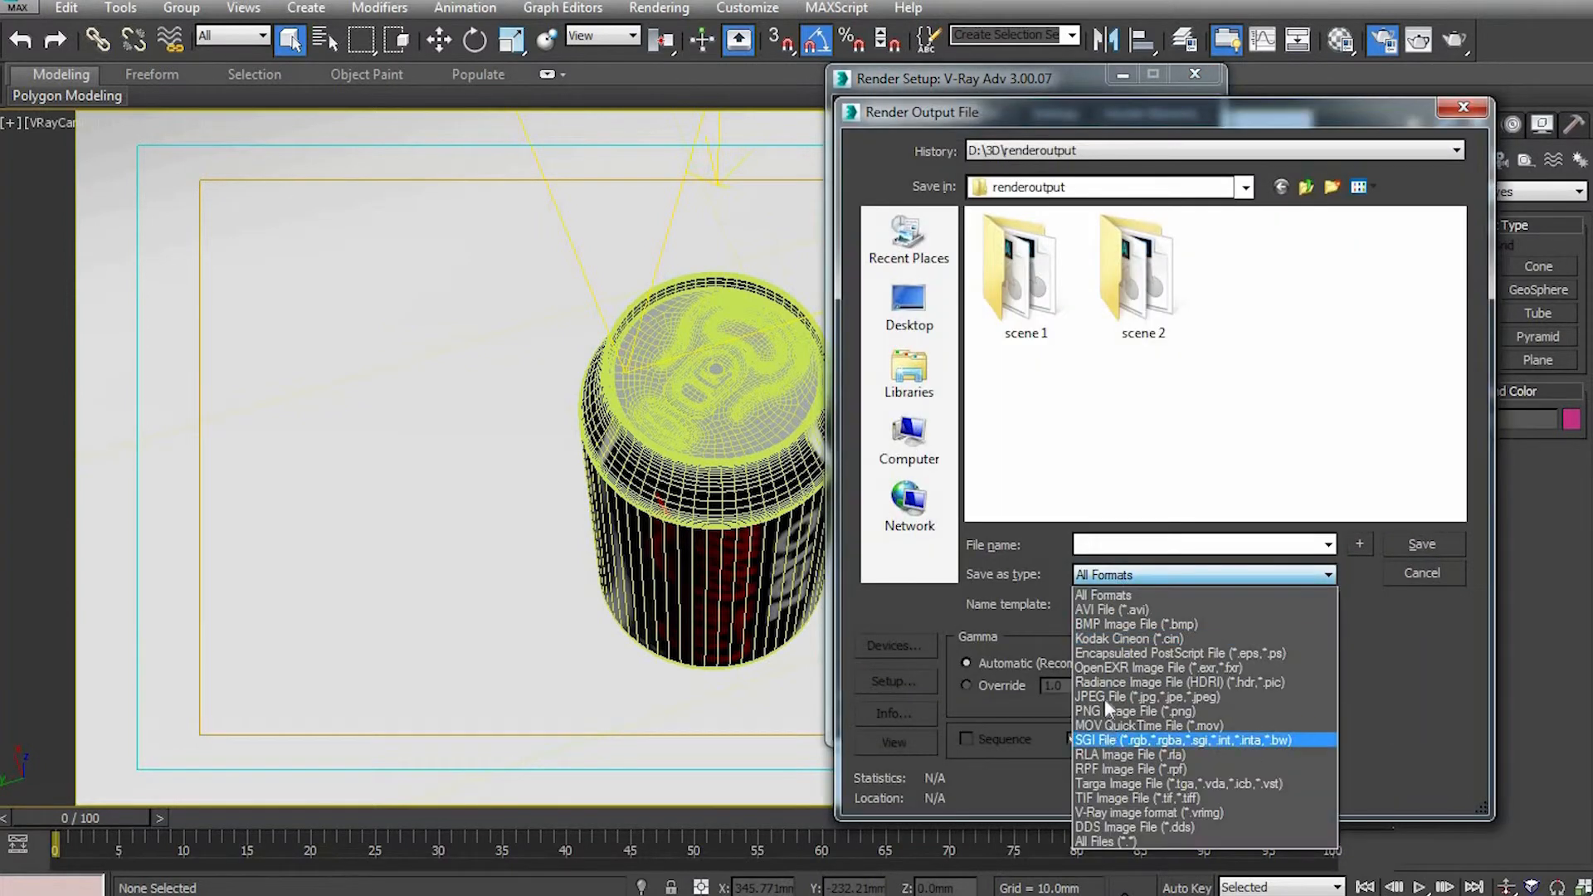
left_click(1099, 666)
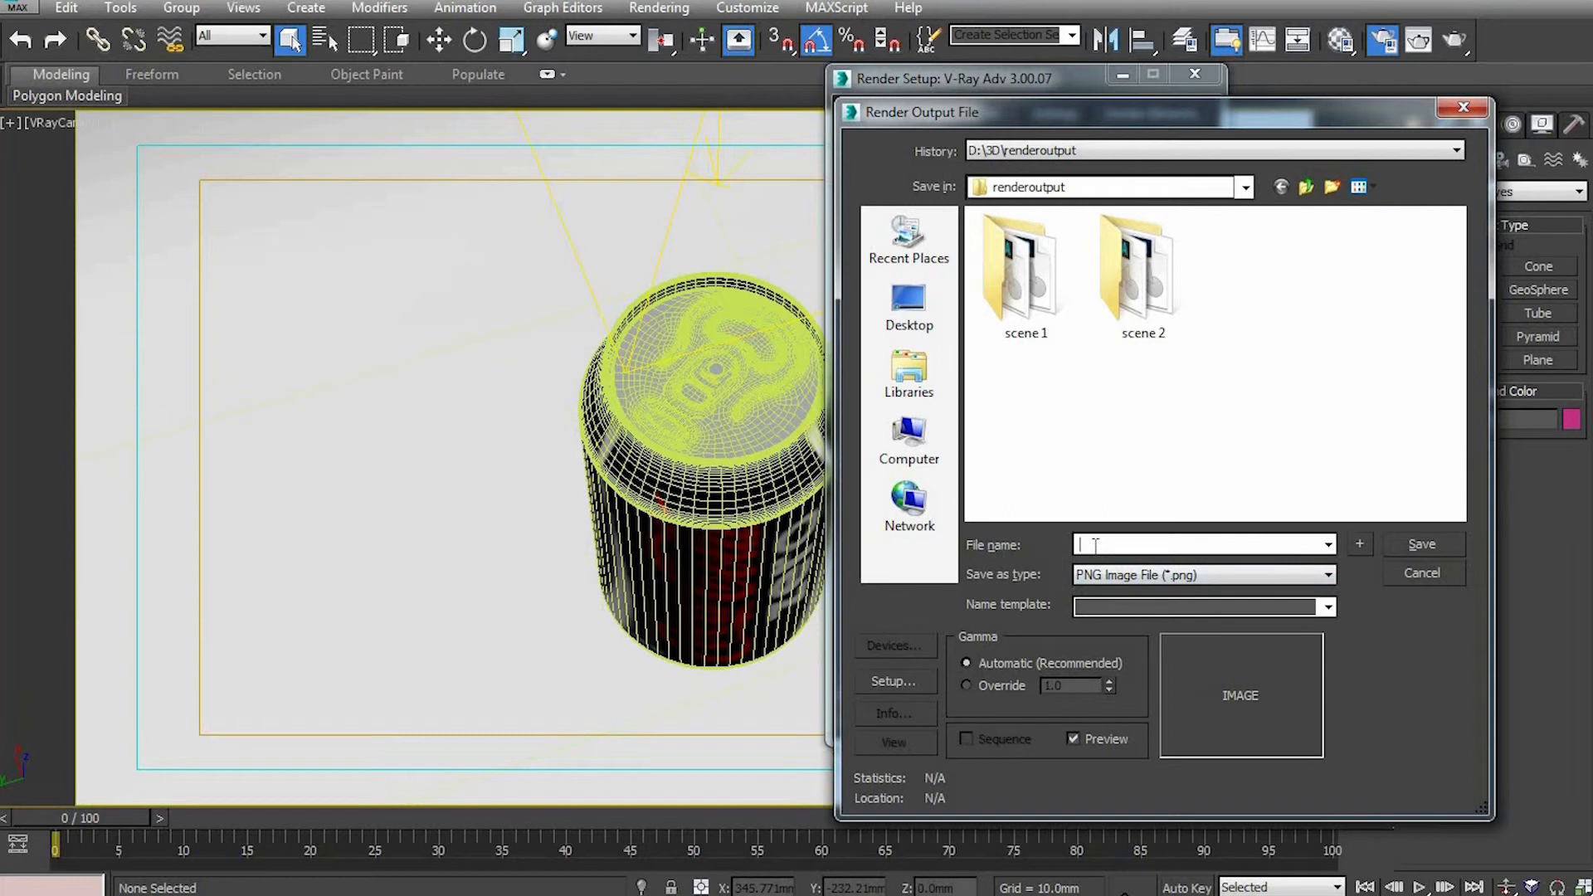
left_click(1421, 545)
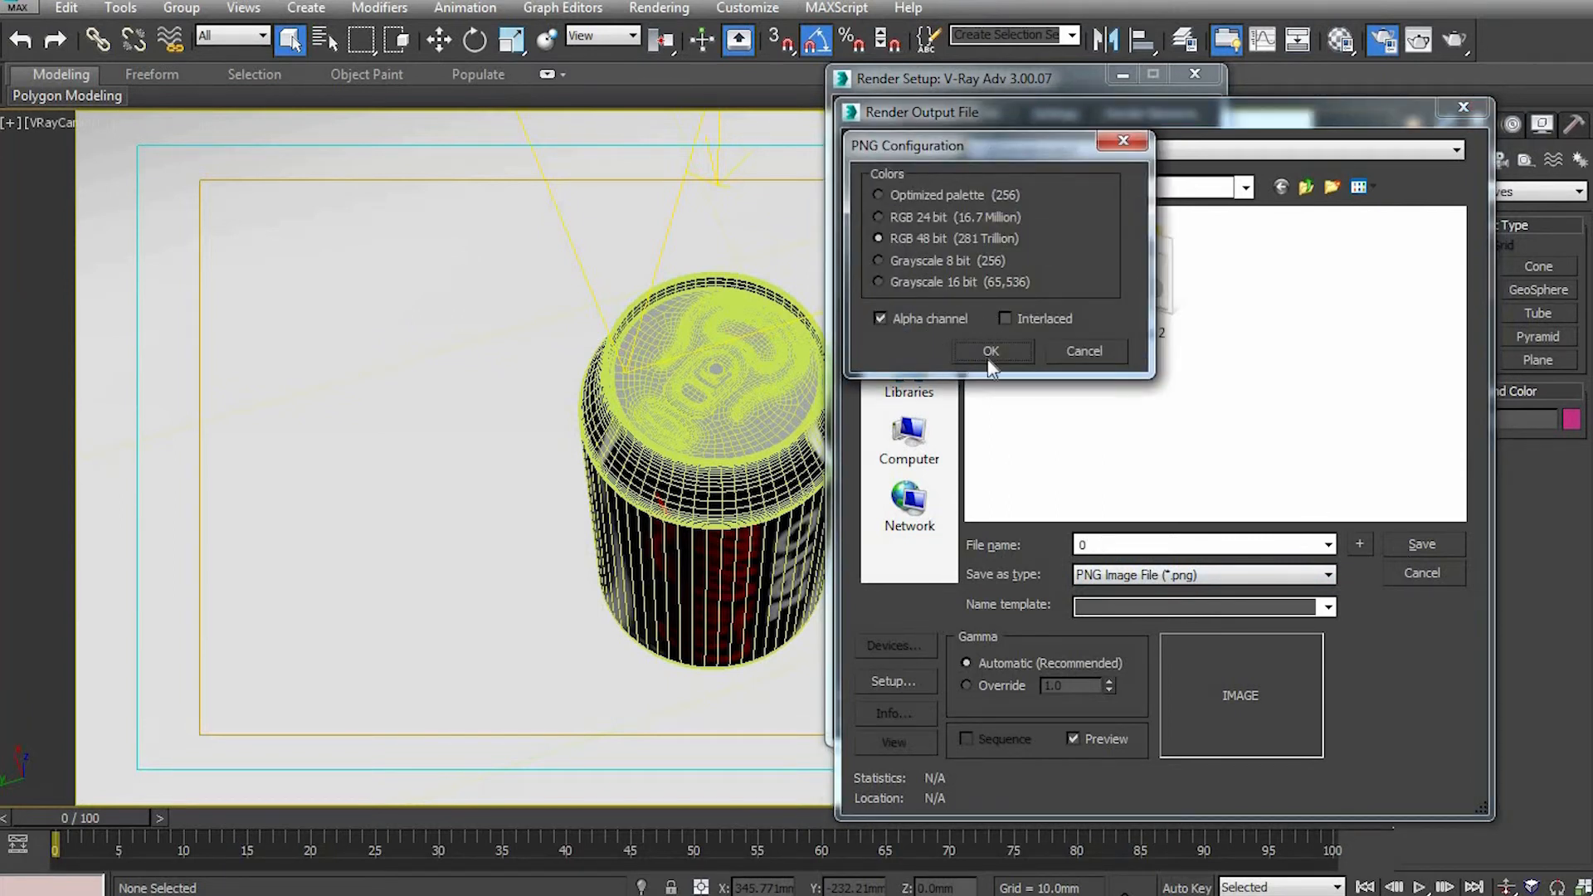
left_click(1009, 355)
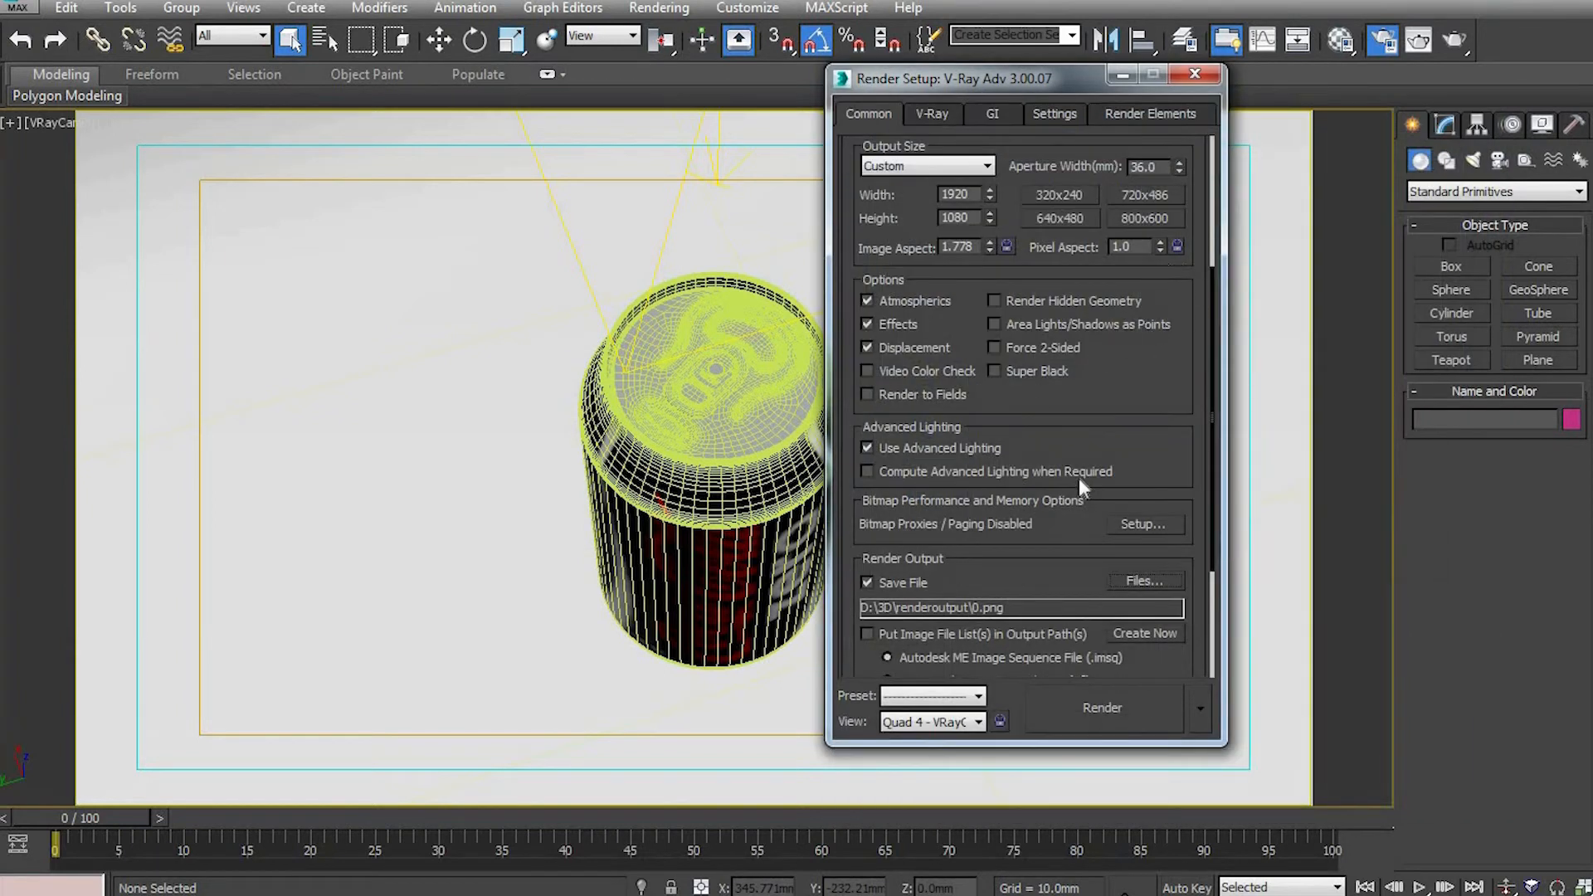